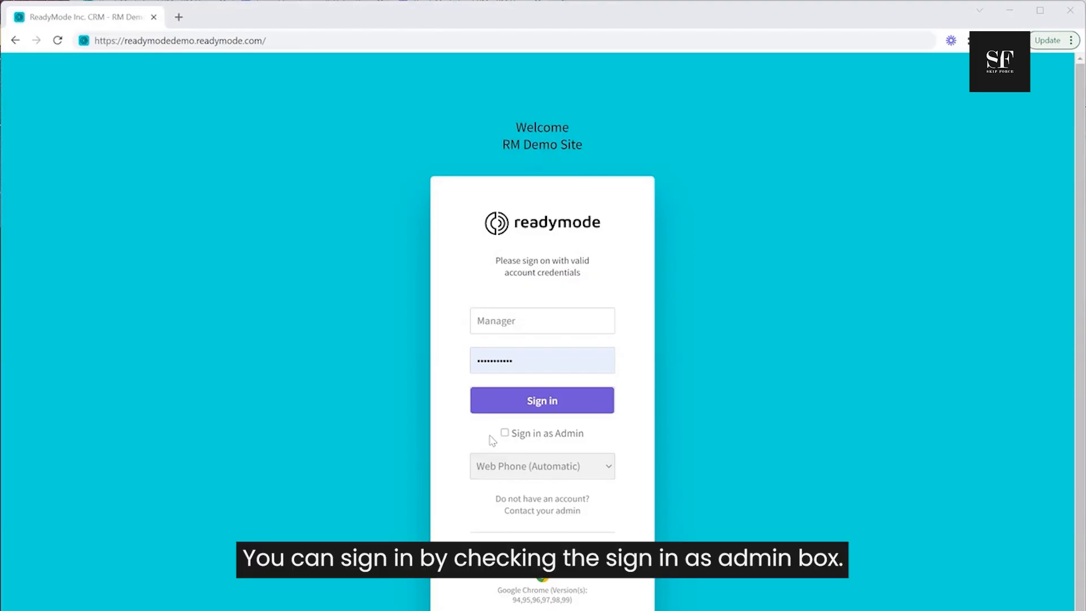
Sign in to the demo site as an admin and open lead management.
{"action": "left_click", "coordinate": [504, 433]}
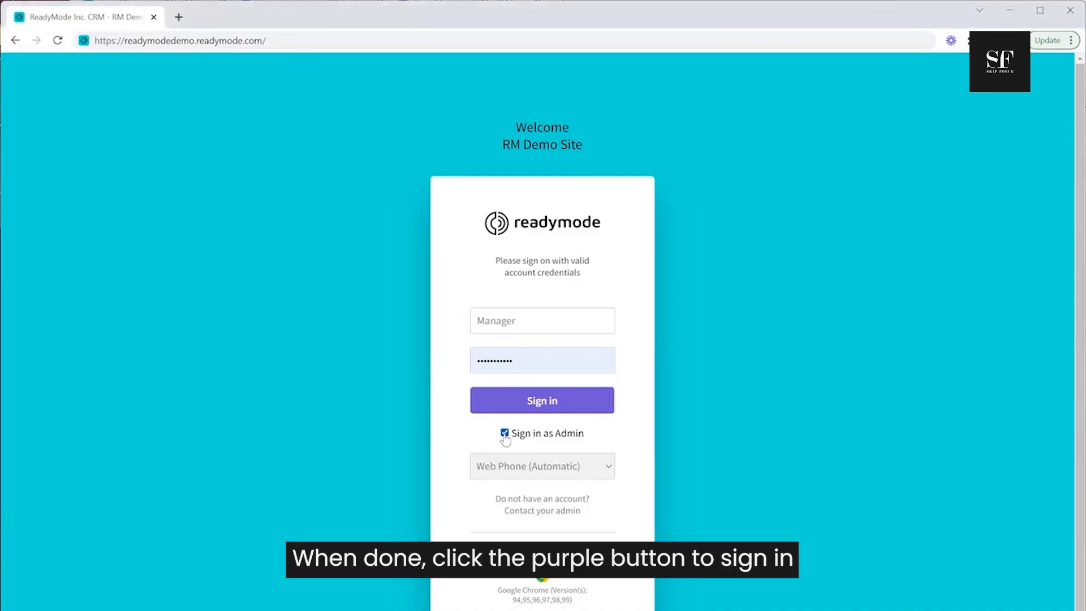
{"action": "left_click", "coordinate": [507, 402]}
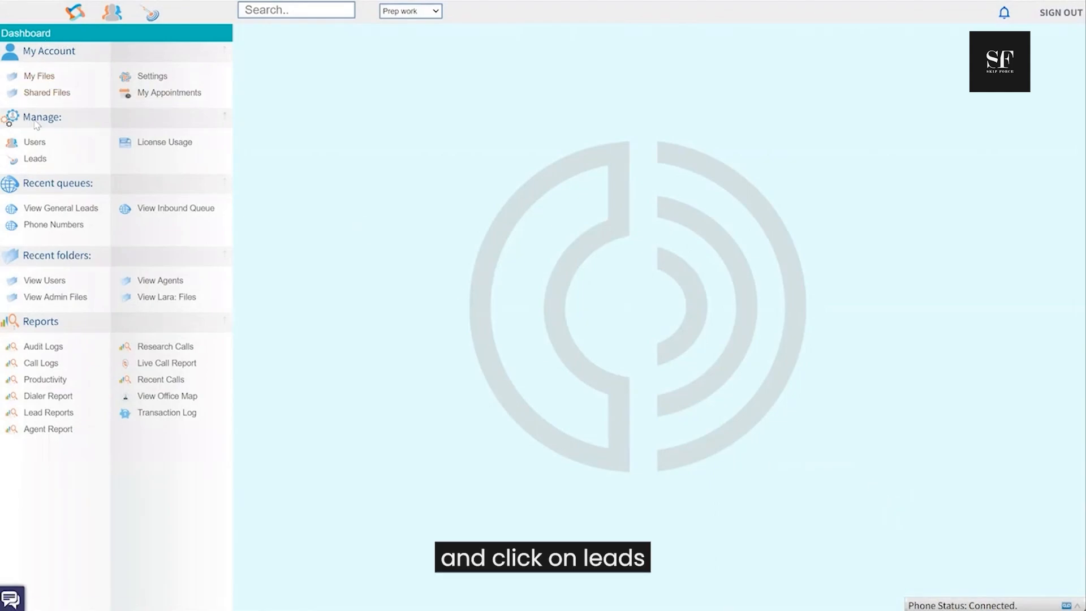
{"action": "left_click", "coordinate": [34, 160]}
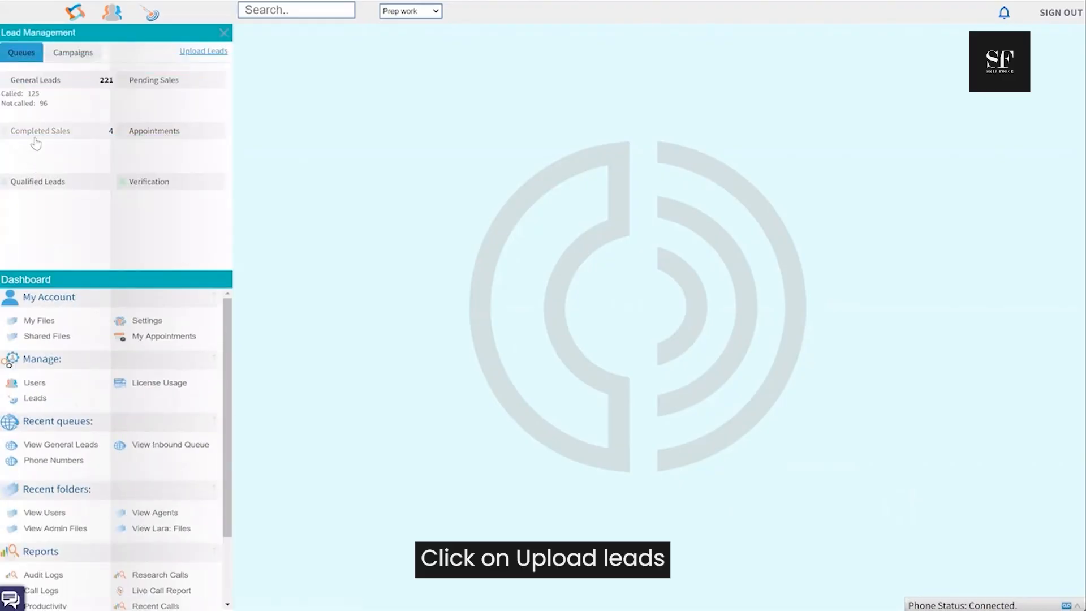
Upload the lead file My Leads.csv and confirm its name and type.
{"action": "left_click", "coordinate": [197, 54]}
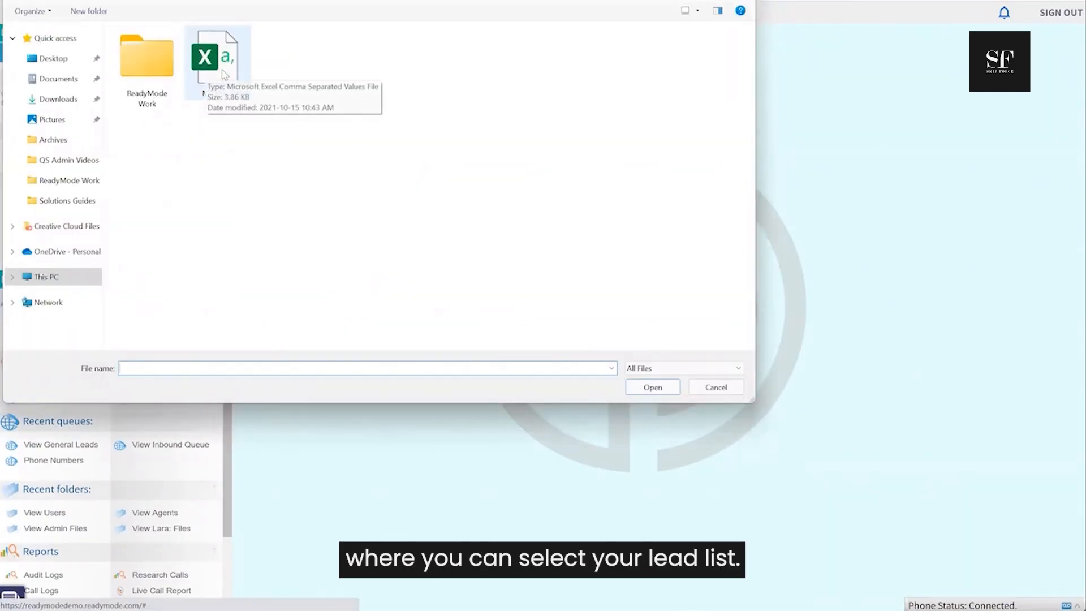
{"action": "left_click", "coordinate": [225, 75]}
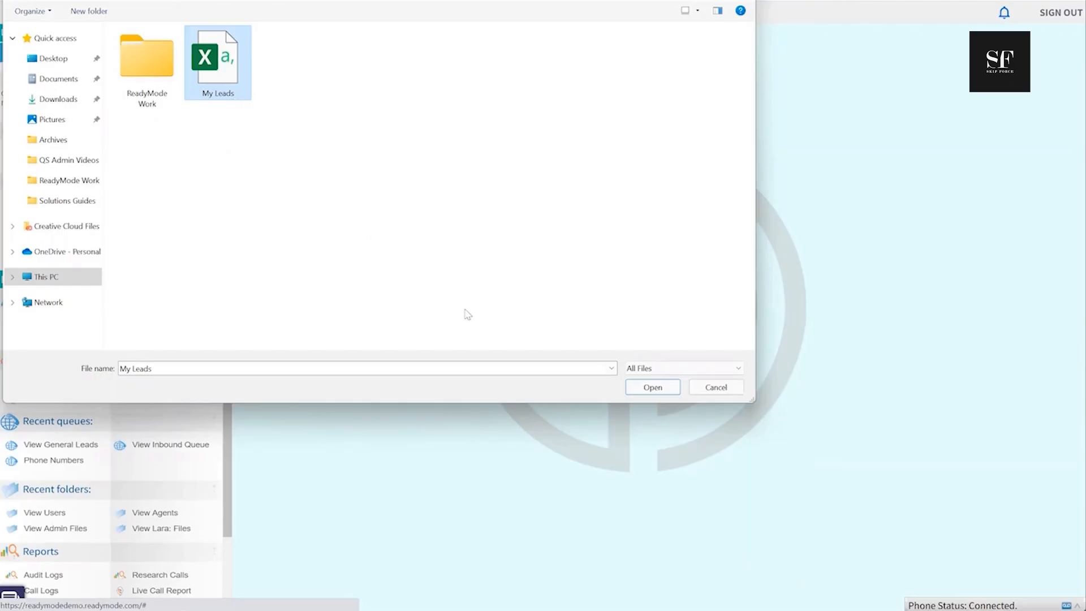
{"action": "left_click", "coordinate": [636, 391]}
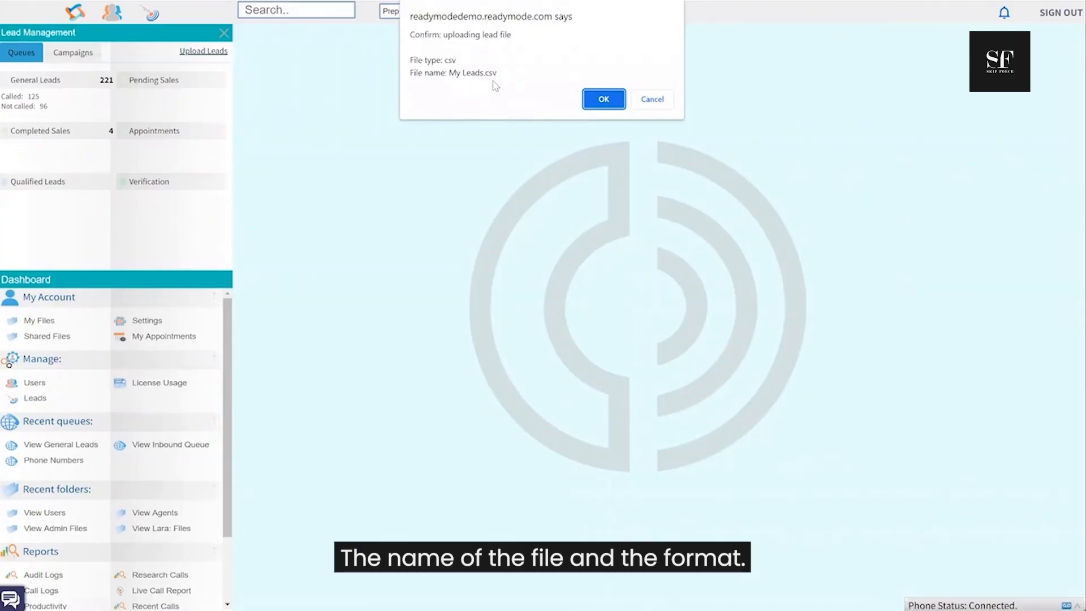
{"action": "left_click", "coordinate": [600, 103]}
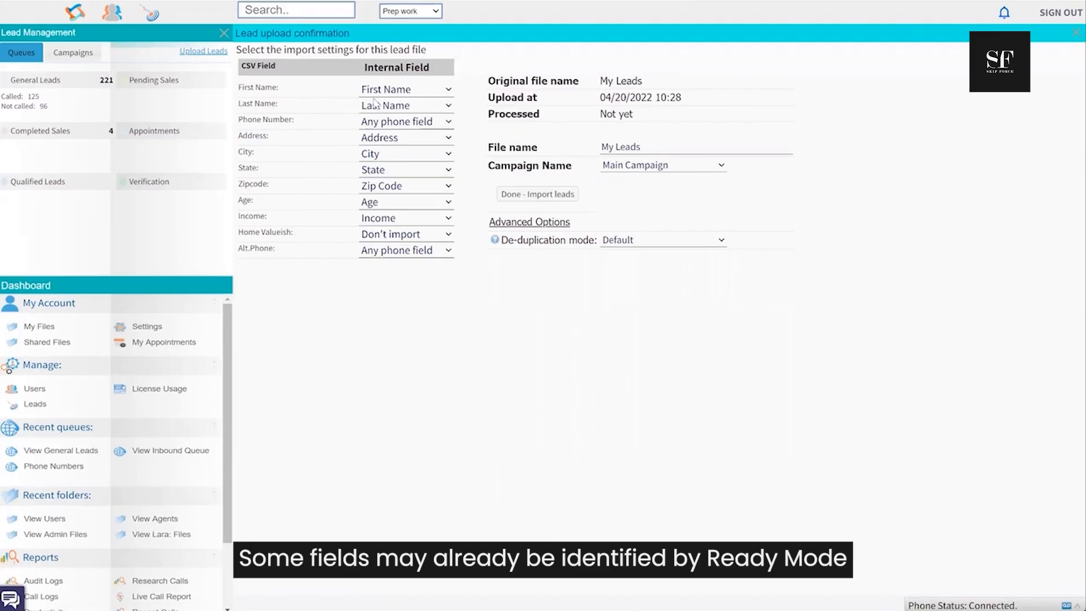
Map the Phone Number and Alt.Phone columns of the lead file to Any phone field.
{"action": "left_click", "coordinate": [396, 124]}
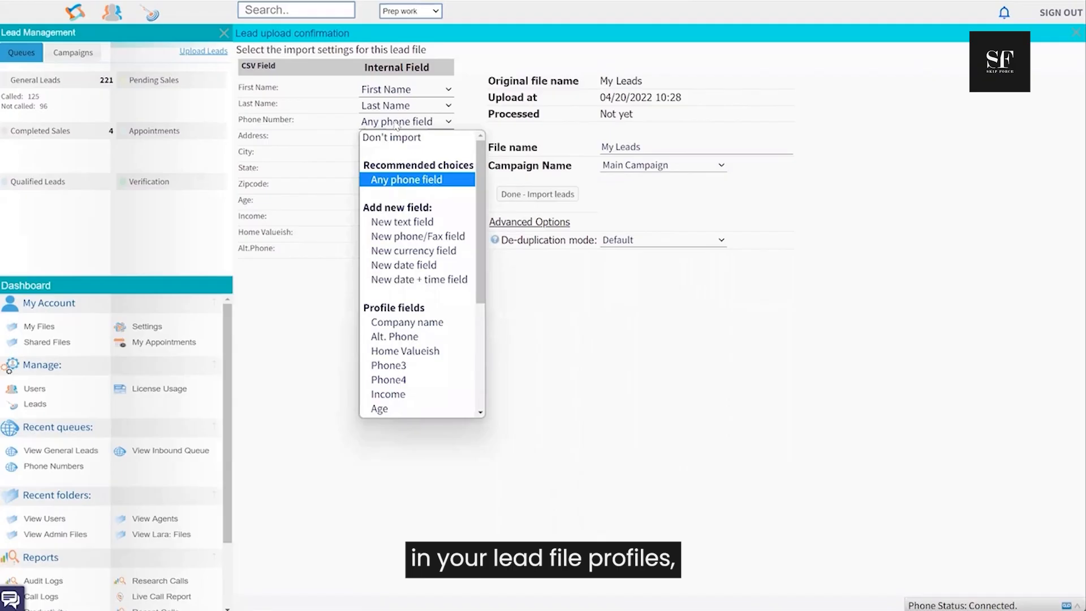
{"action": "left_click", "coordinate": [390, 180]}
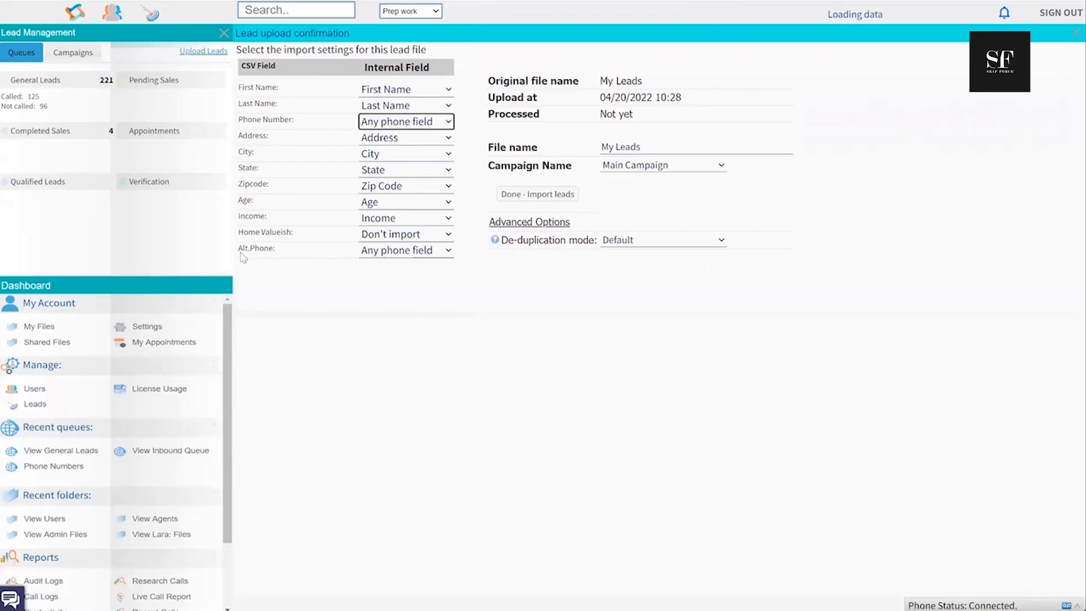
{"action": "left_click", "coordinate": [382, 252]}
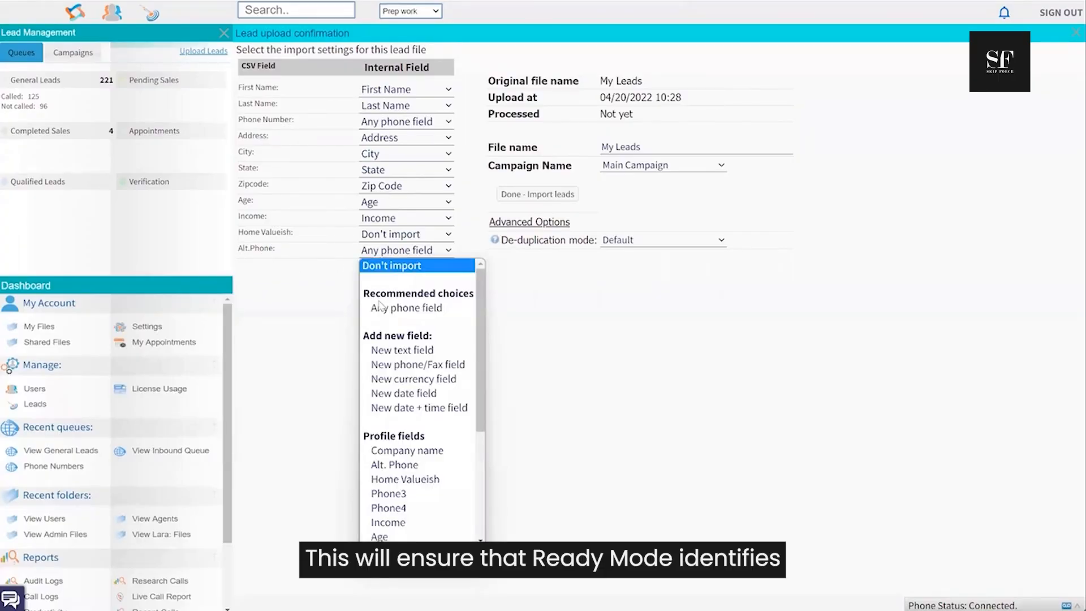
{"action": "left_click", "coordinate": [382, 308]}
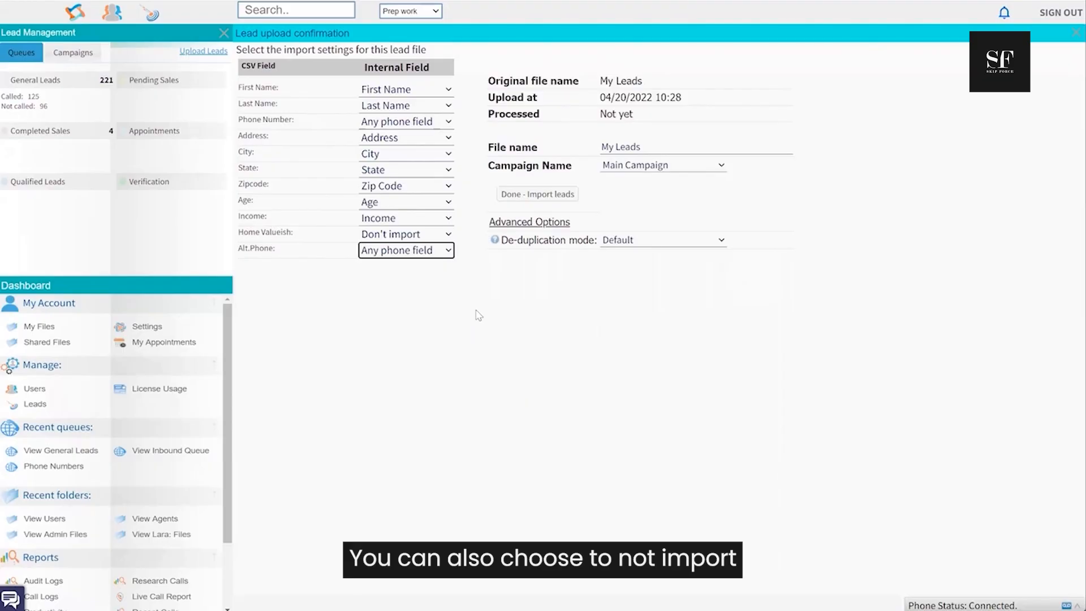
Exclude the Income column with Don't import and map the Home Valueish column to a new currency field.
{"action": "left_click", "coordinate": [396, 219]}
{"action": "left_click", "coordinate": [396, 234]}
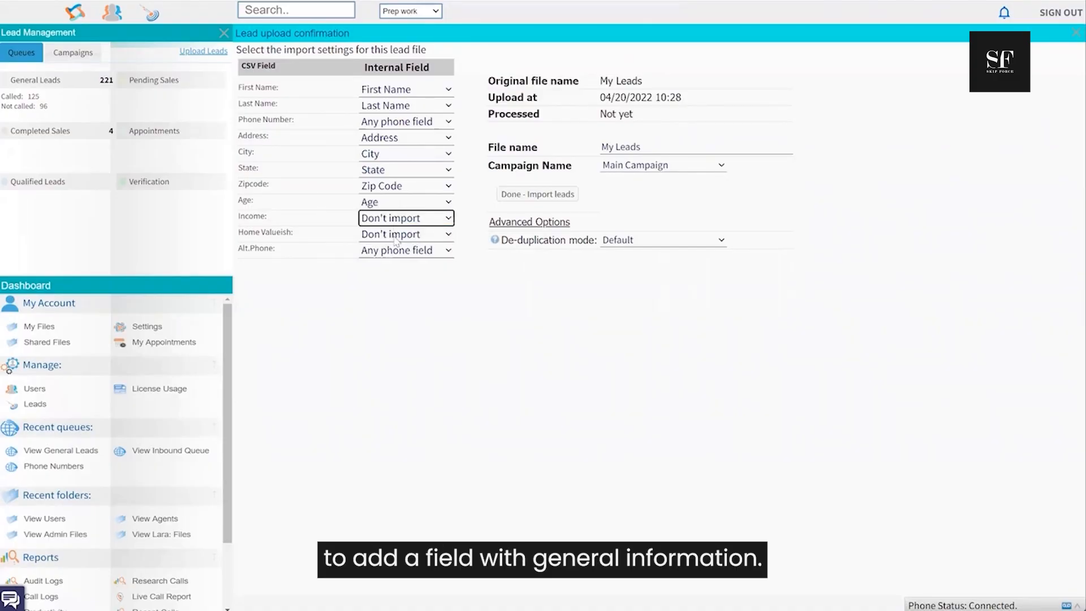
{"action": "left_click", "coordinate": [396, 237]}
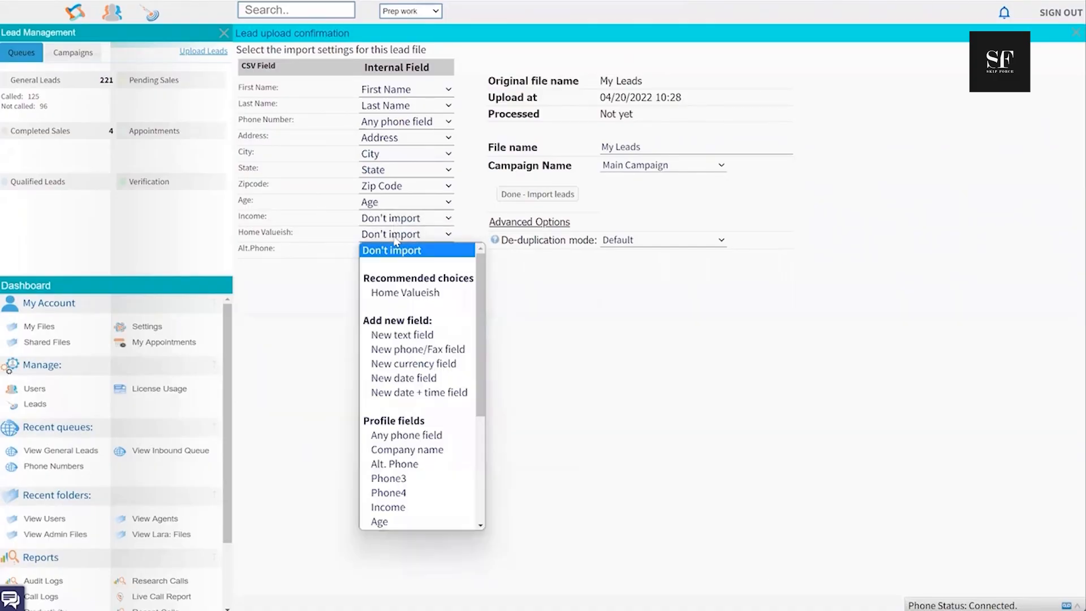
{"action": "left_click", "coordinate": [394, 364]}
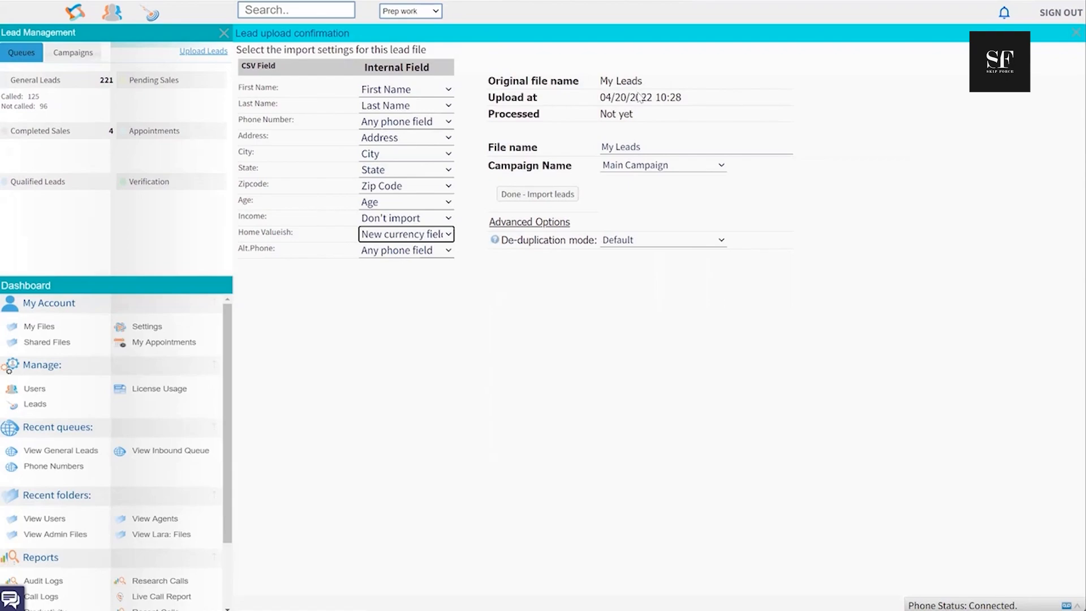
Assign the My Leads file to Main Campaign and import the leads.
{"action": "left_click_drag", "start_coordinate": [601, 147], "coordinate": [642, 147]}
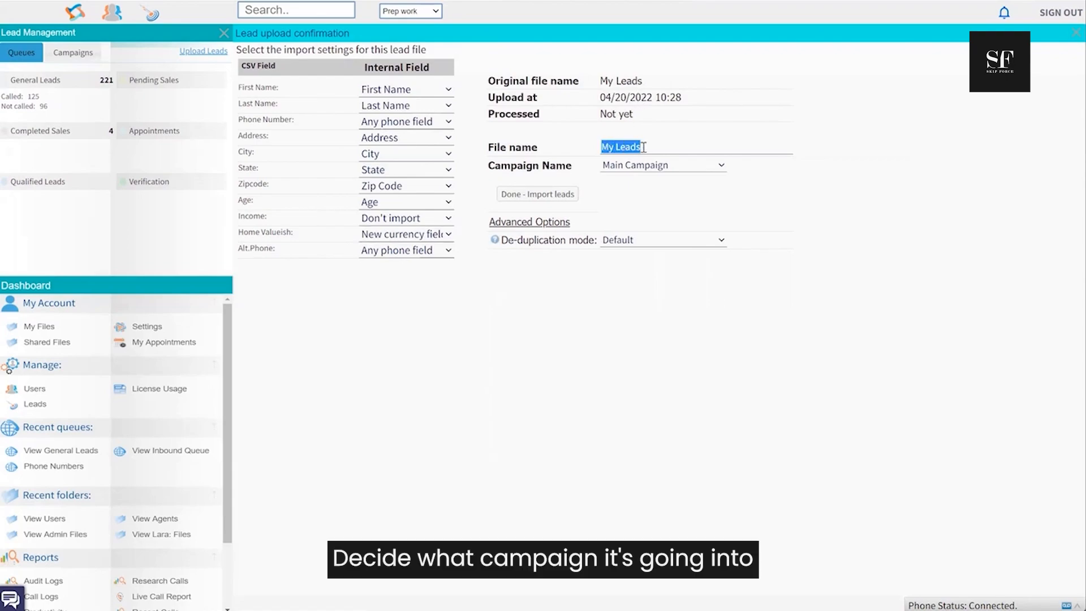
{"action": "left_click", "coordinate": [663, 167]}
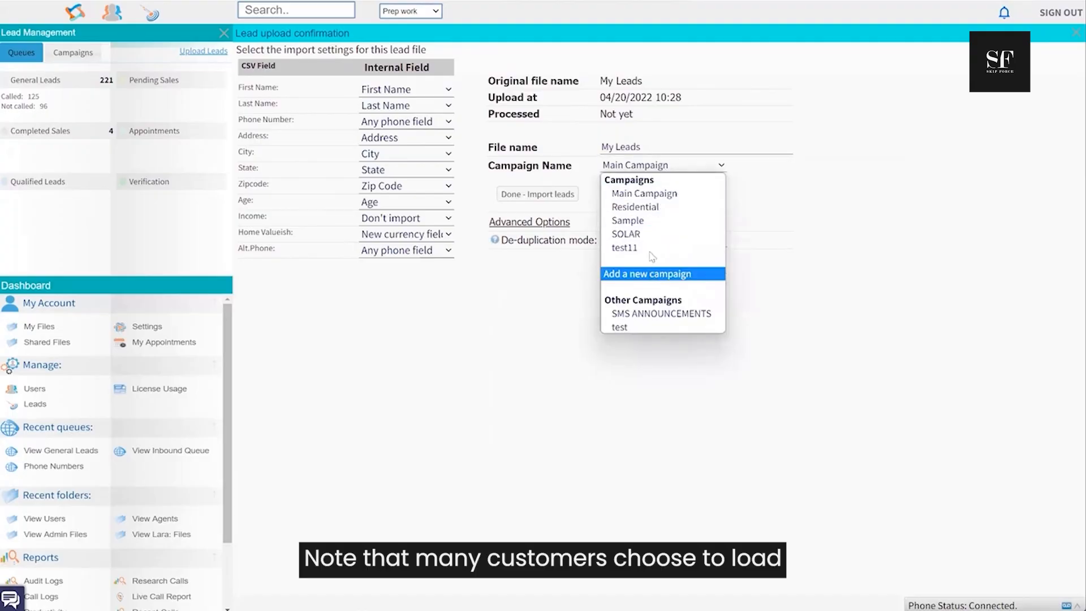
{"action": "left_click", "coordinate": [650, 195]}
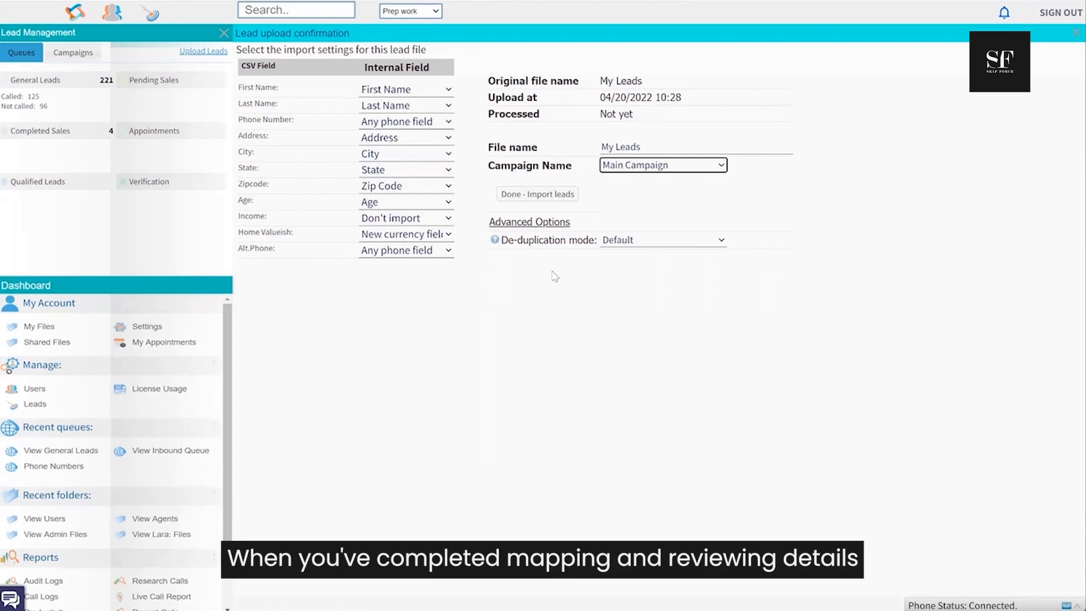
{"action": "left_click", "coordinate": [538, 194]}
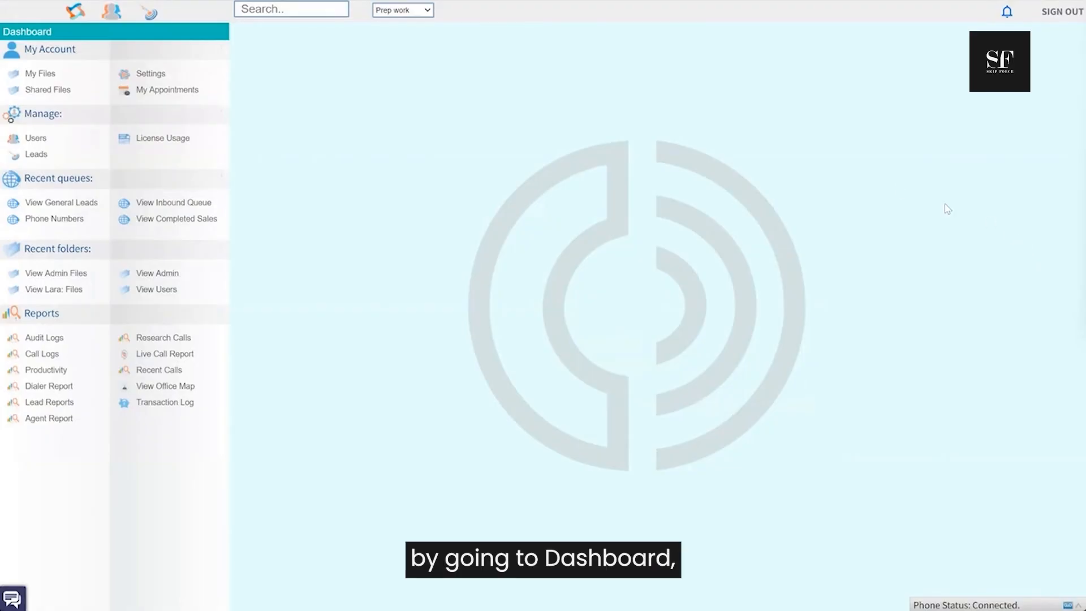
Open the settings of Main Campaign from the campaigns in lead management.
{"action": "left_click", "coordinate": [45, 154]}
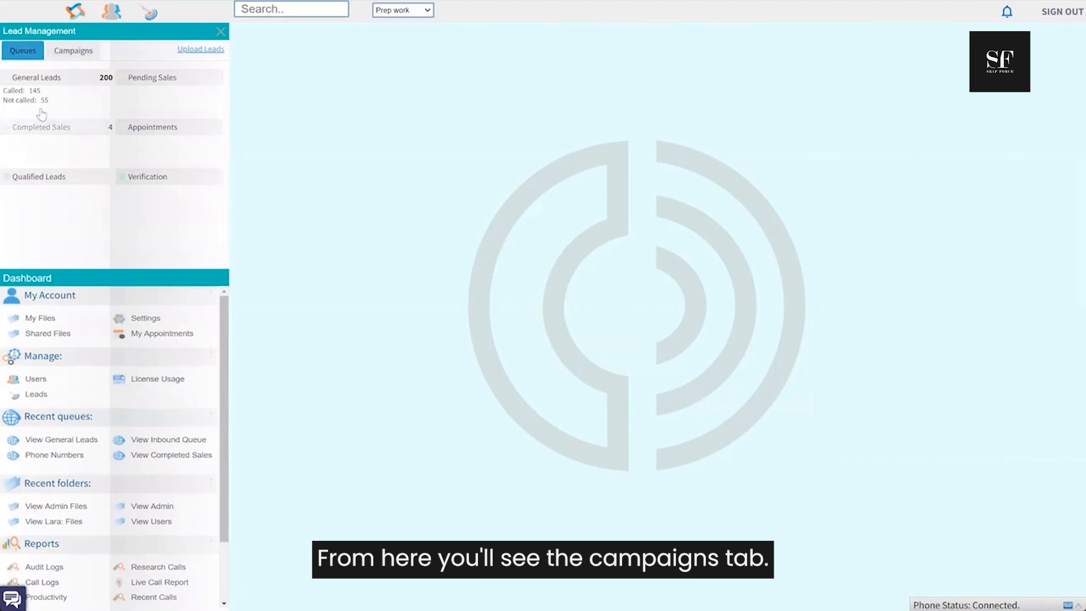
{"action": "left_click", "coordinate": [65, 56]}
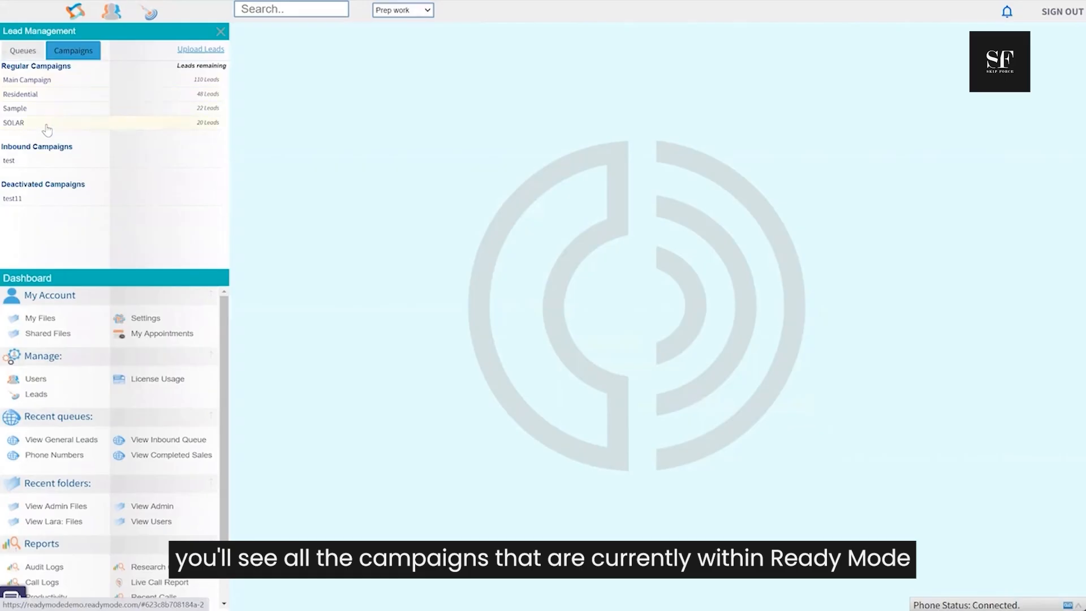
{"action": "left_click", "coordinate": [46, 81]}
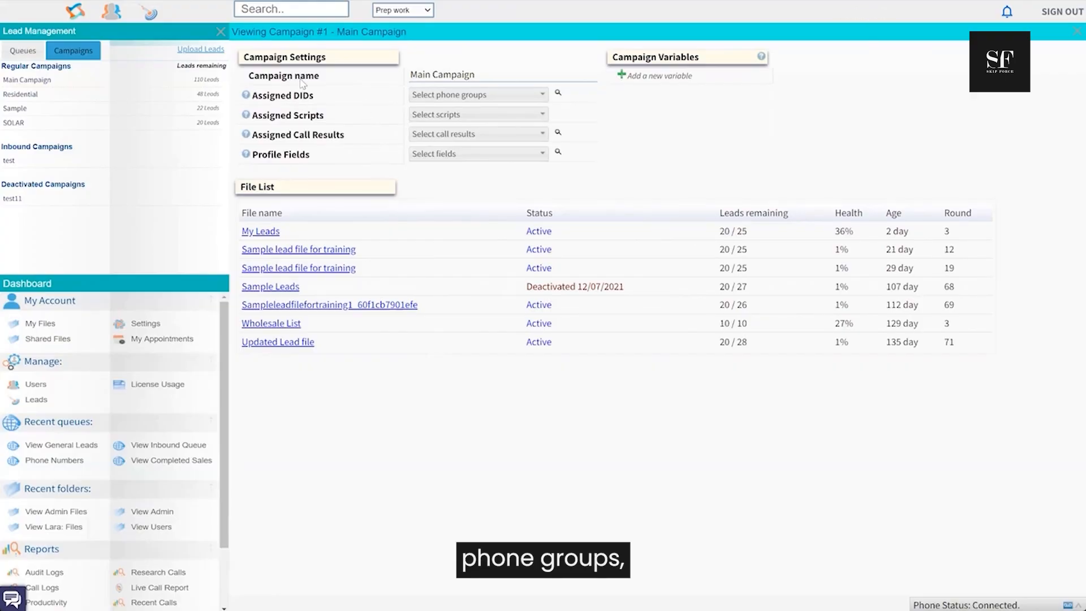
Look through the choices for Main Campaign's assigned DIDs, scripts, call results and profile fields.
{"action": "left_click", "coordinate": [459, 97]}
{"action": "left_click", "coordinate": [459, 96]}
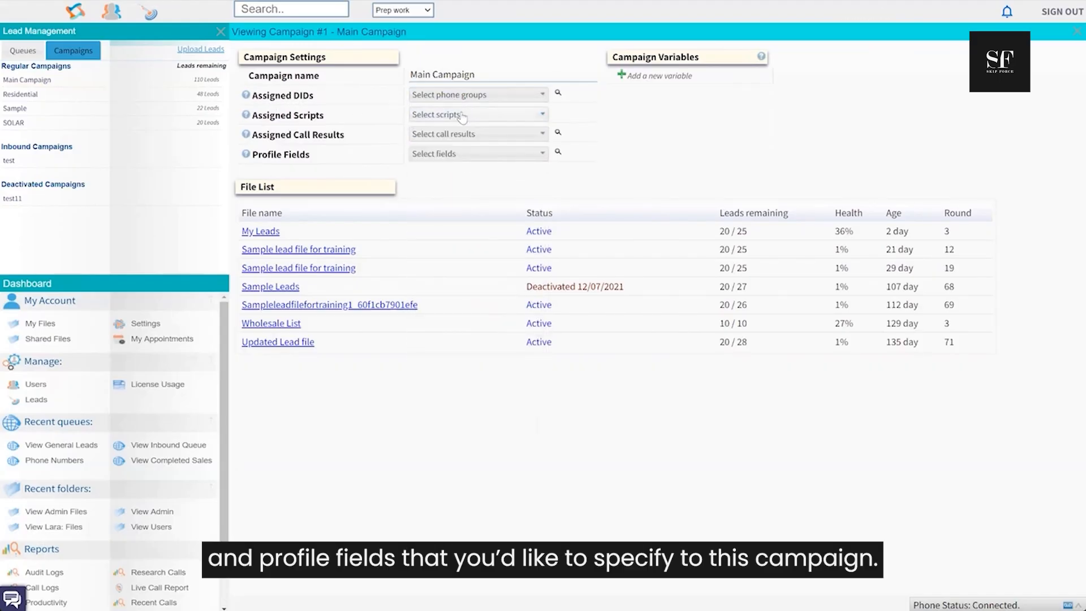
{"action": "left_click", "coordinate": [461, 115]}
{"action": "left_click", "coordinate": [465, 133]}
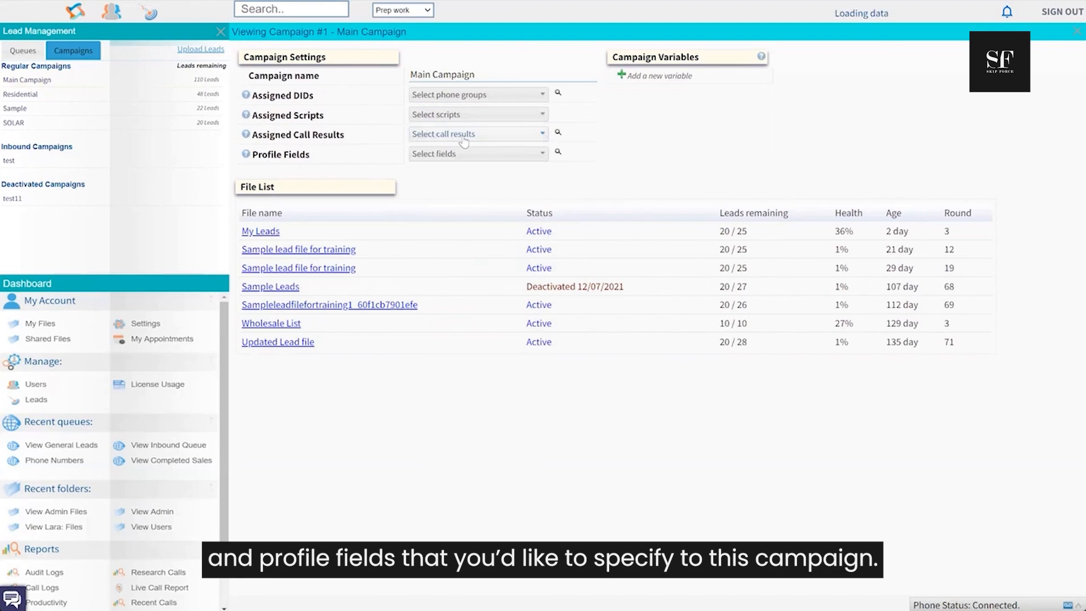
{"action": "left_click", "coordinate": [464, 140]}
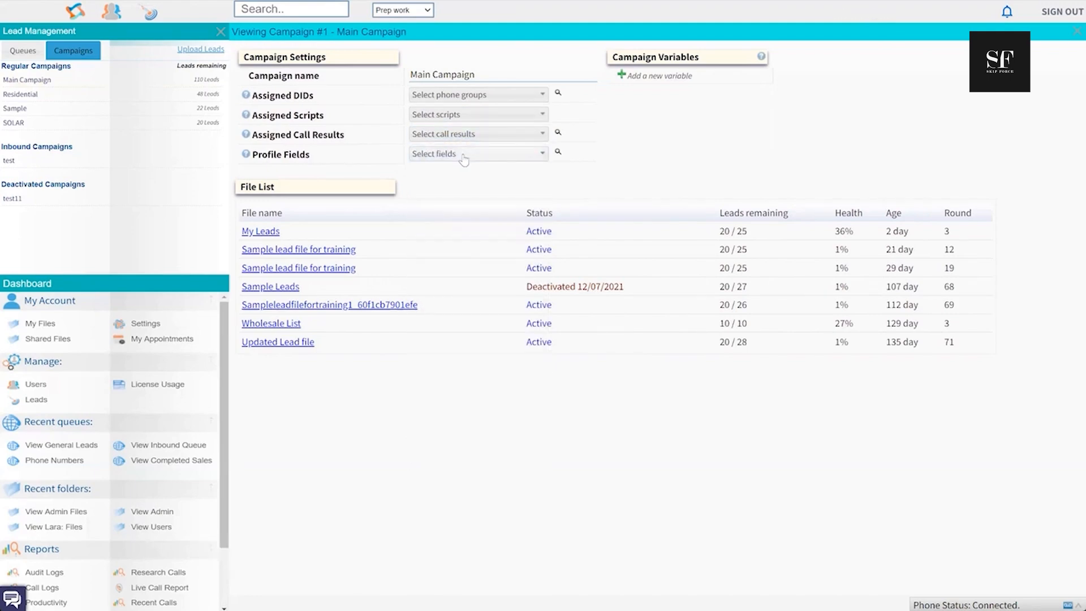
{"action": "left_click", "coordinate": [464, 154]}
{"action": "left_click", "coordinate": [463, 155]}
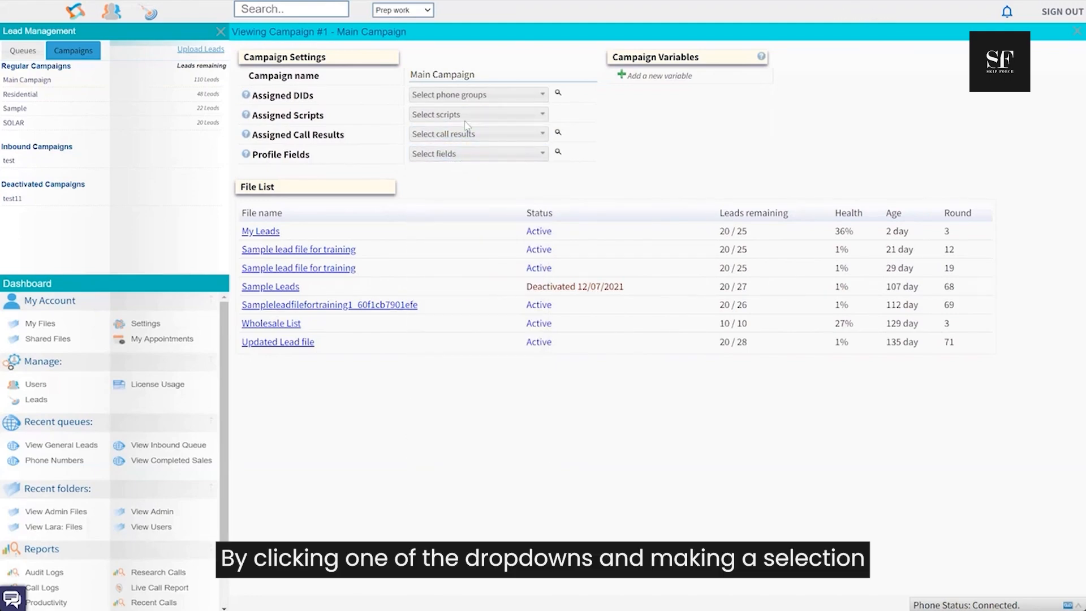
Select the Dialing Michigan phone group for Main Campaign's assigned DIDs and clear all phone group selections again.
{"action": "left_click", "coordinate": [471, 97]}
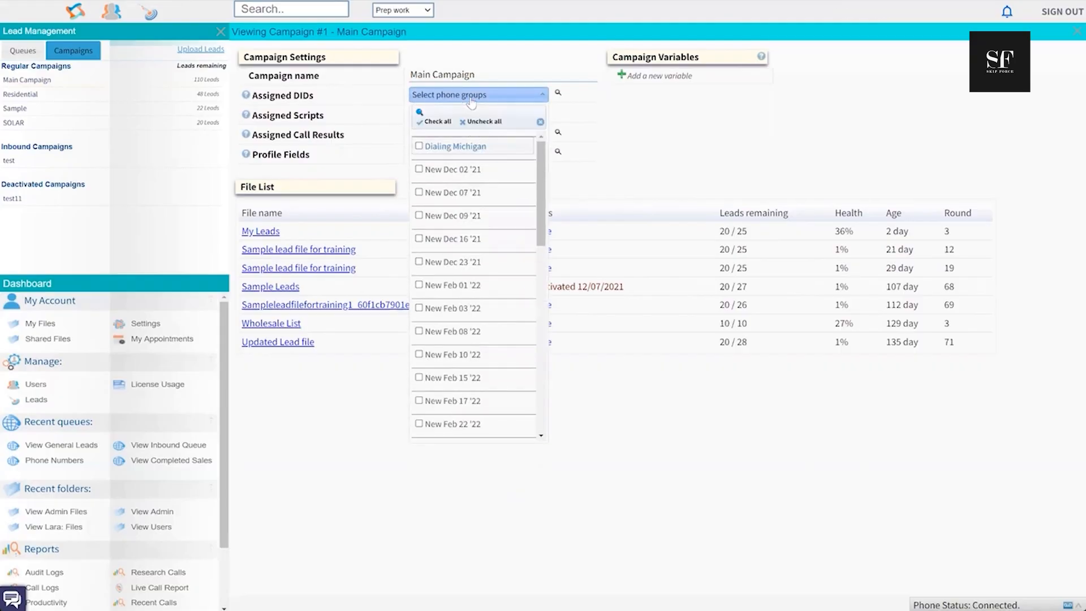
{"action": "left_click", "coordinate": [459, 146]}
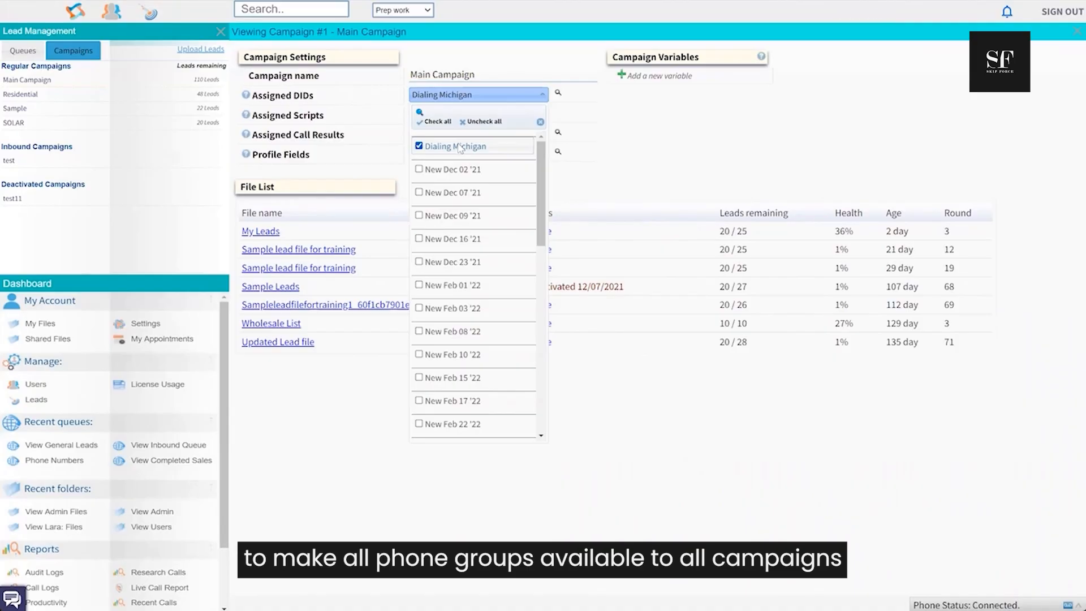
{"action": "left_click", "coordinate": [480, 122]}
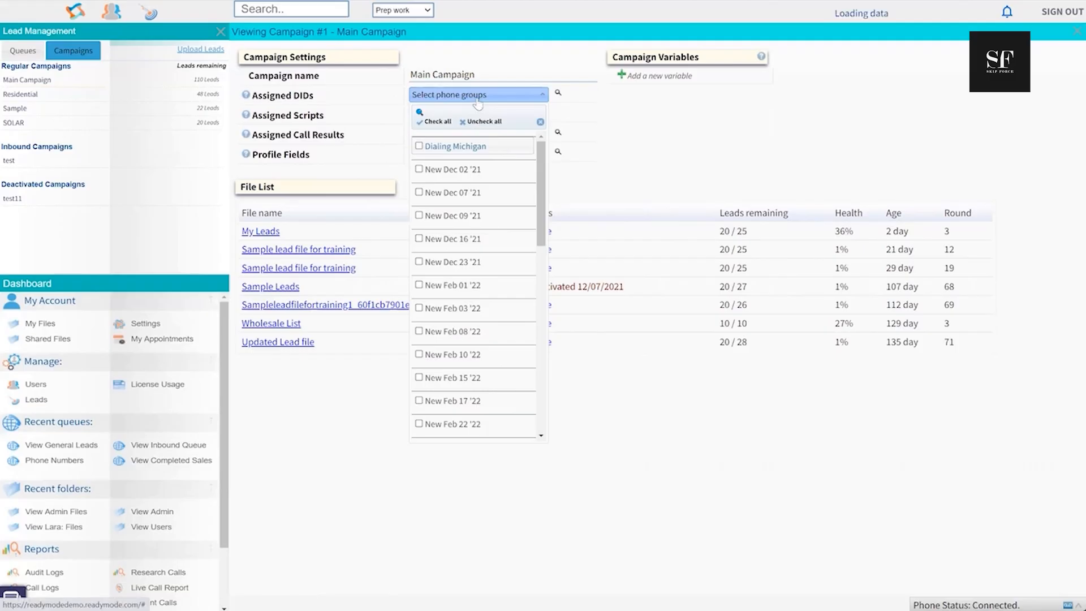
{"action": "left_click", "coordinate": [478, 100]}
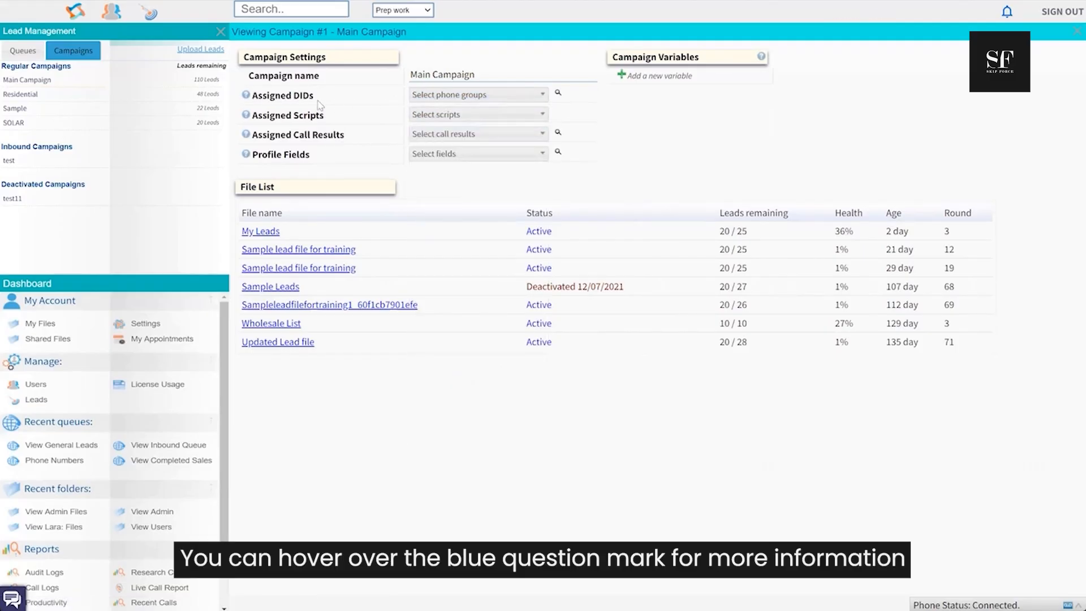
Read the help notes for the Assigned DIDs, Assigned Scripts, Assigned Call Results and Profile Fields settings.
{"action": "mouse_move", "coordinate": [246, 98]}
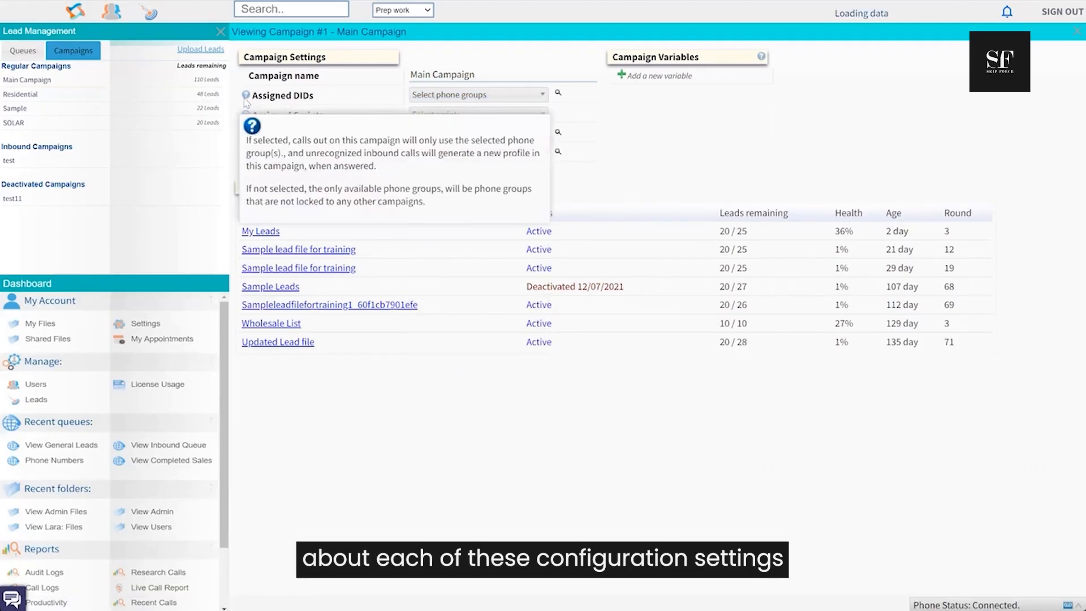
{"action": "mouse_move", "coordinate": [246, 116]}
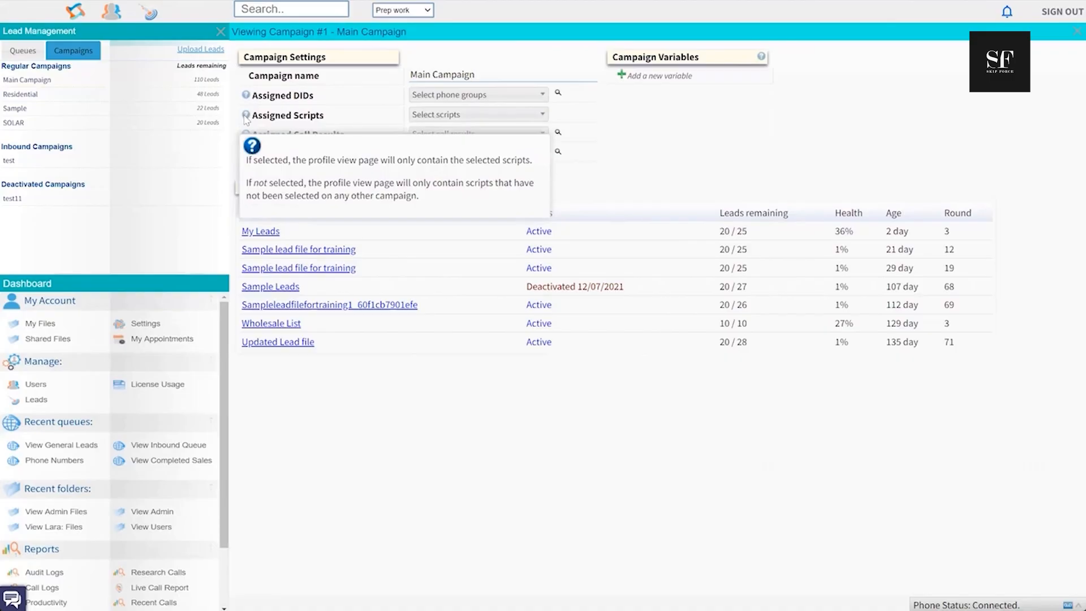
{"action": "mouse_move", "coordinate": [246, 136]}
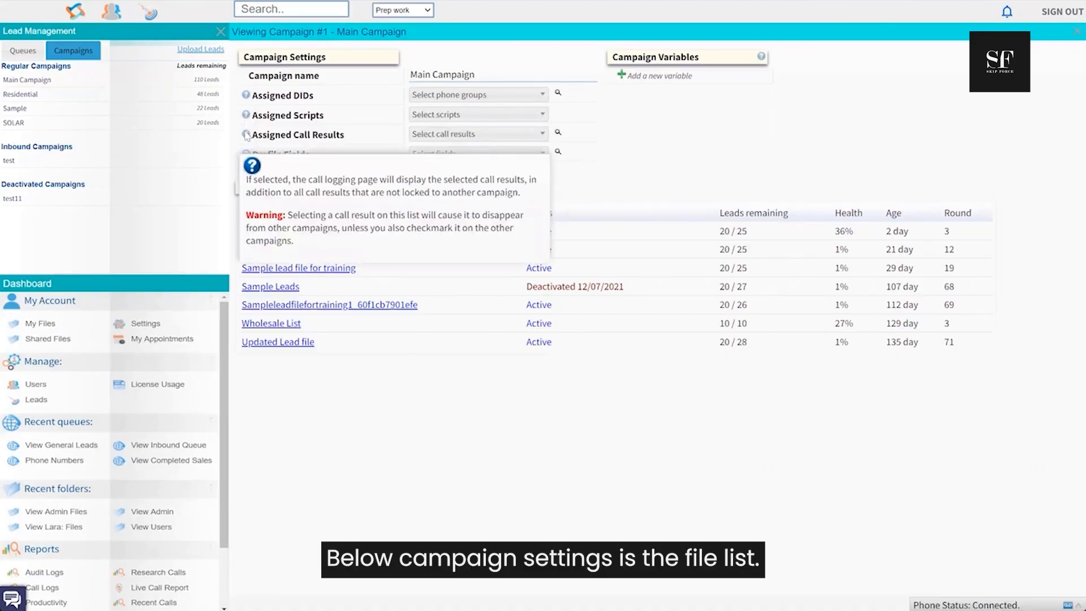
{"action": "mouse_move", "coordinate": [247, 155]}
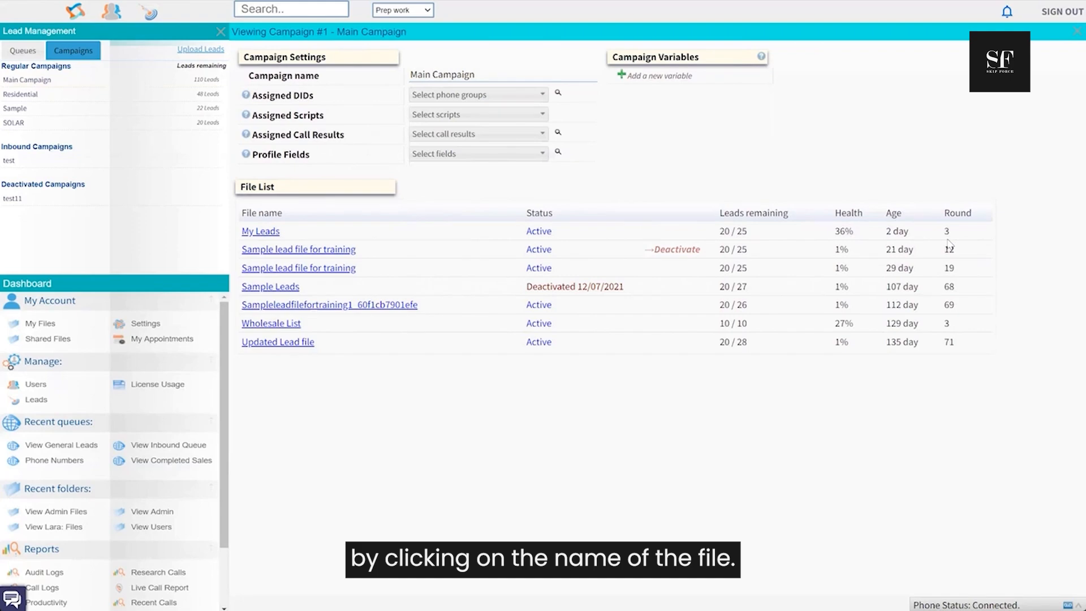
Open the details of the My Leads file and look through its file name, campaign and file status options.
{"action": "left_click", "coordinate": [273, 233]}
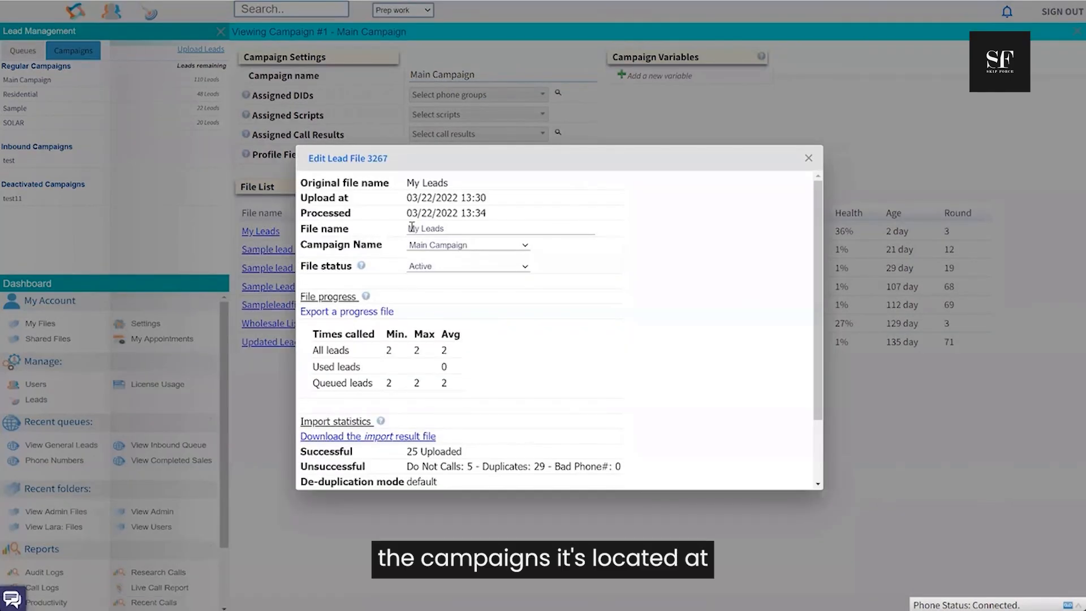
{"action": "left_click", "coordinate": [462, 226]}
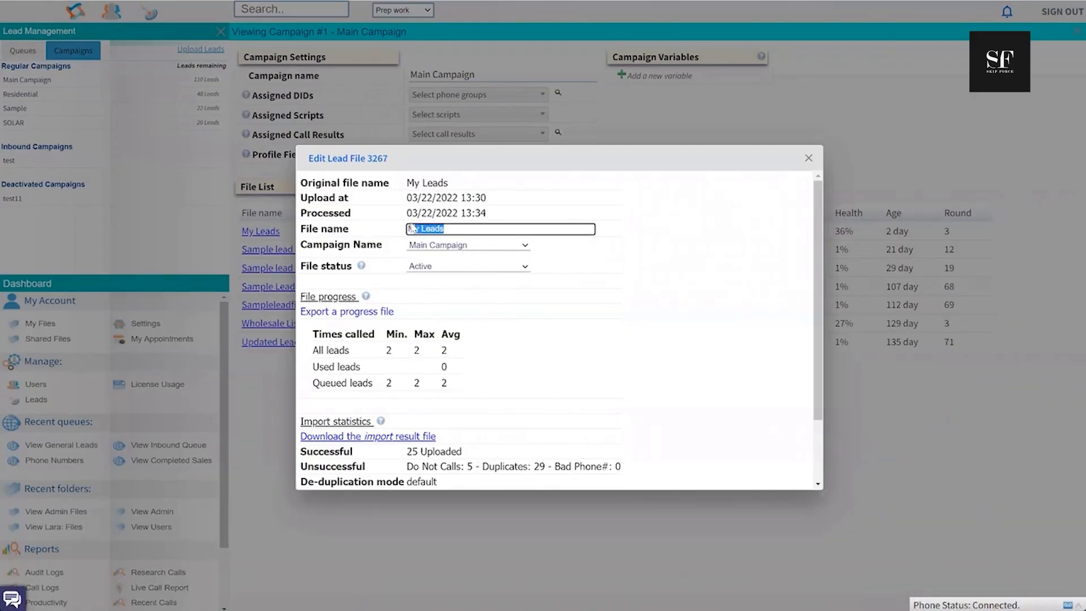
{"action": "left_click", "coordinate": [435, 246]}
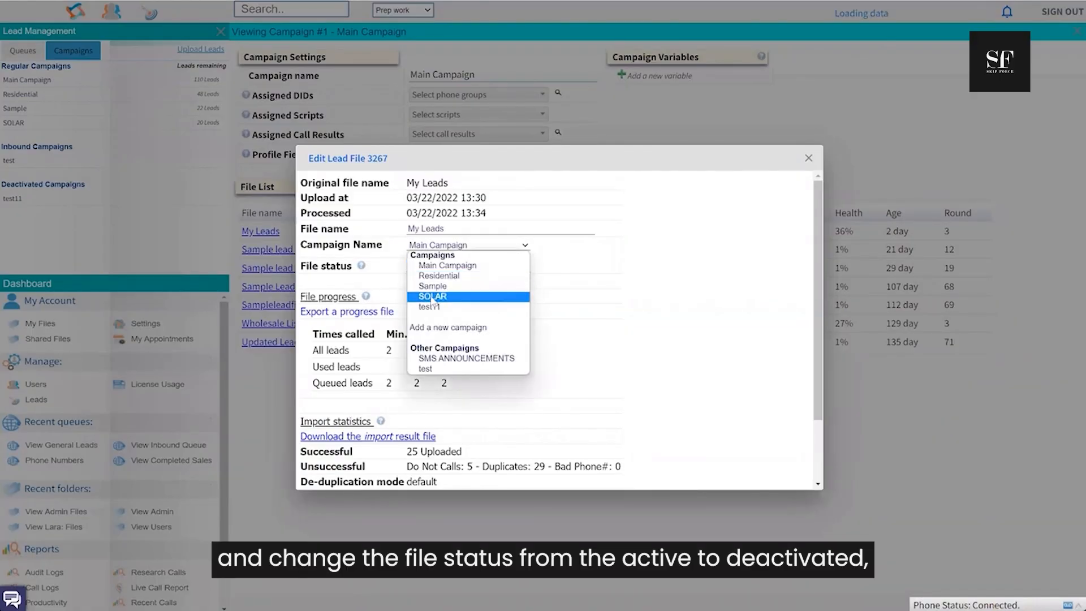
{"action": "left_click", "coordinate": [556, 286]}
{"action": "left_click", "coordinate": [463, 267]}
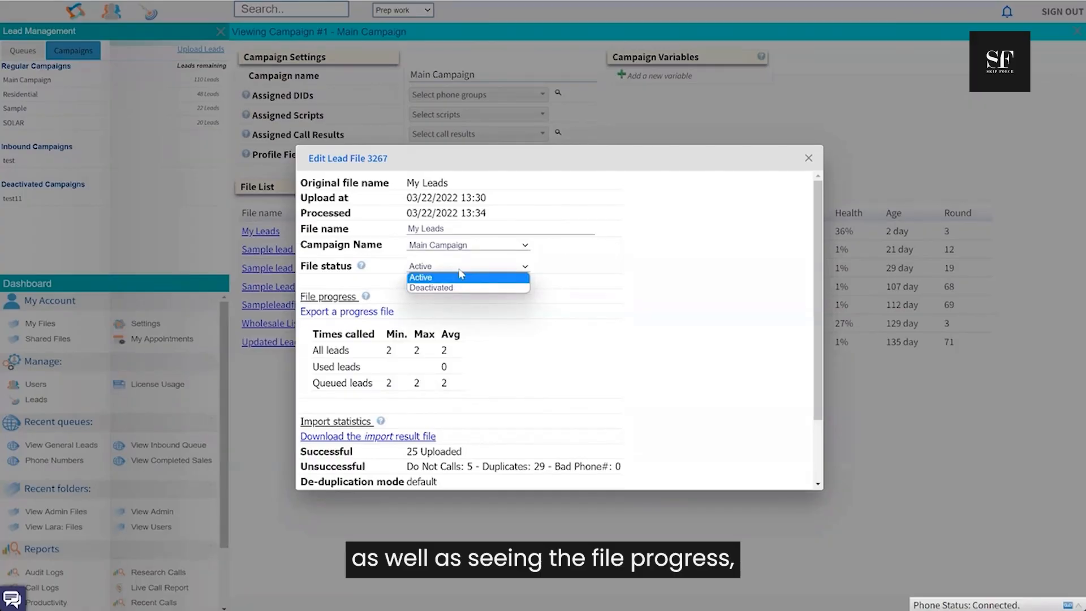
{"action": "left_click", "coordinate": [460, 276]}
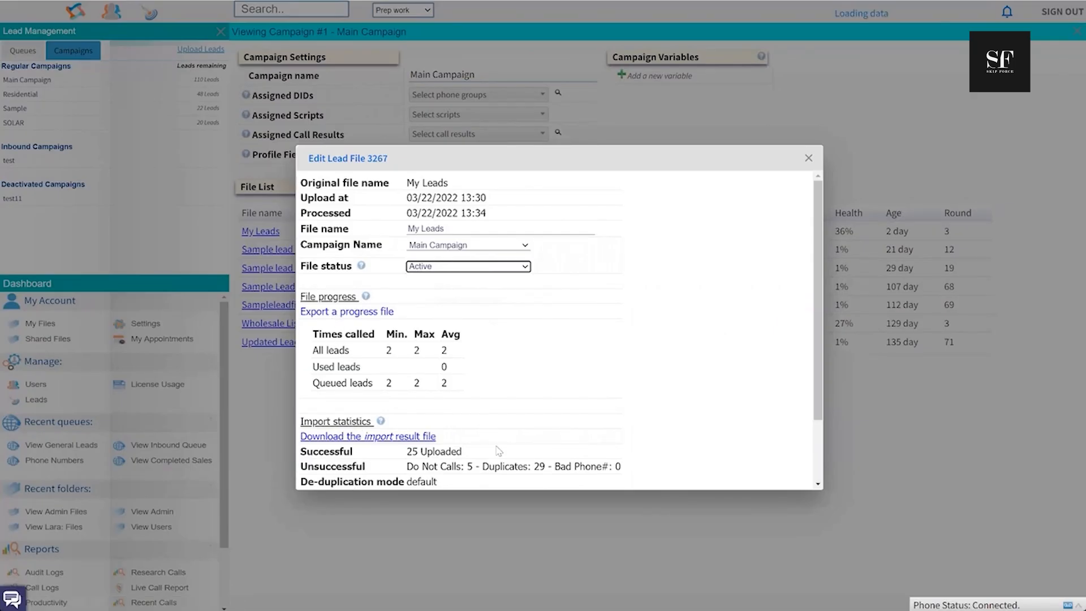
Review the file progress and import statistics of My Leads, recheck its status choices and close the file details.
{"action": "scroll", "coordinate": [484, 486], "scroll_direction": "down", "scroll_amount": 2}
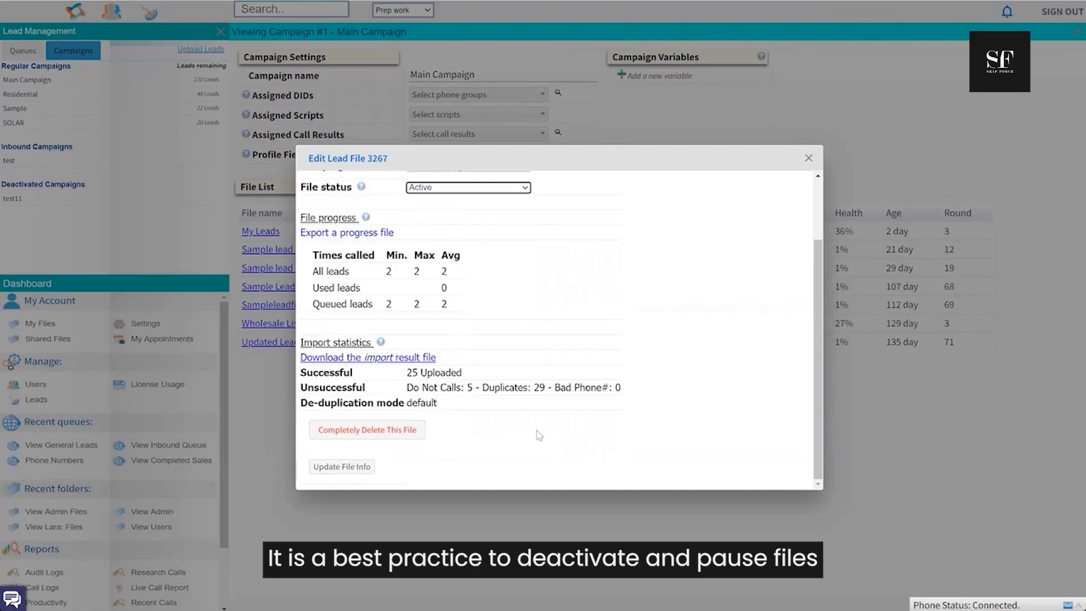
{"action": "scroll", "coordinate": [539, 396], "scroll_direction": "up", "scroll_amount": 3}
{"action": "left_click", "coordinate": [525, 270]}
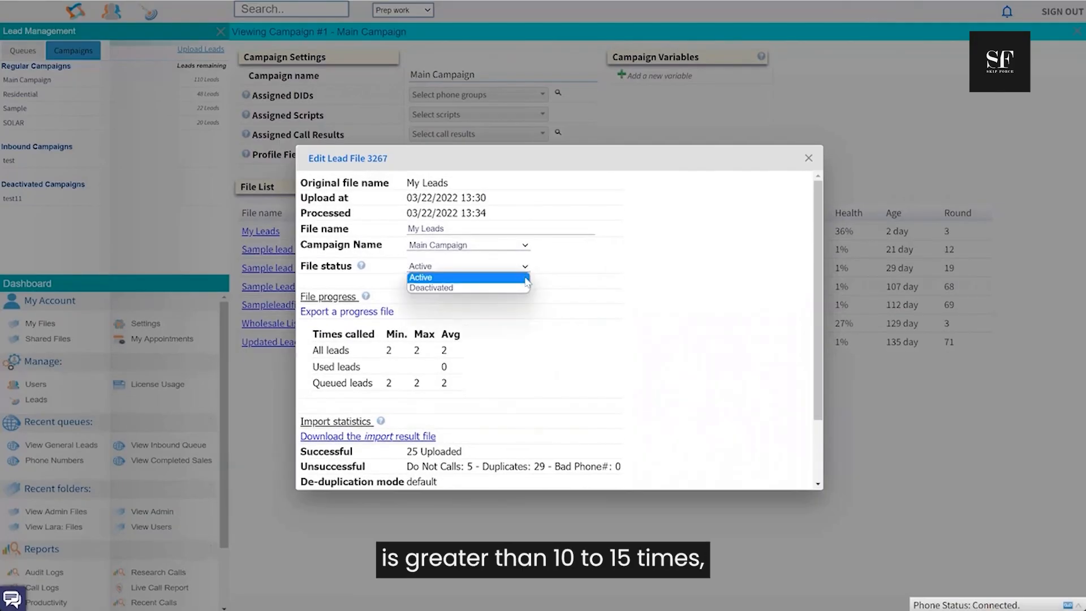
{"action": "left_click", "coordinate": [527, 267]}
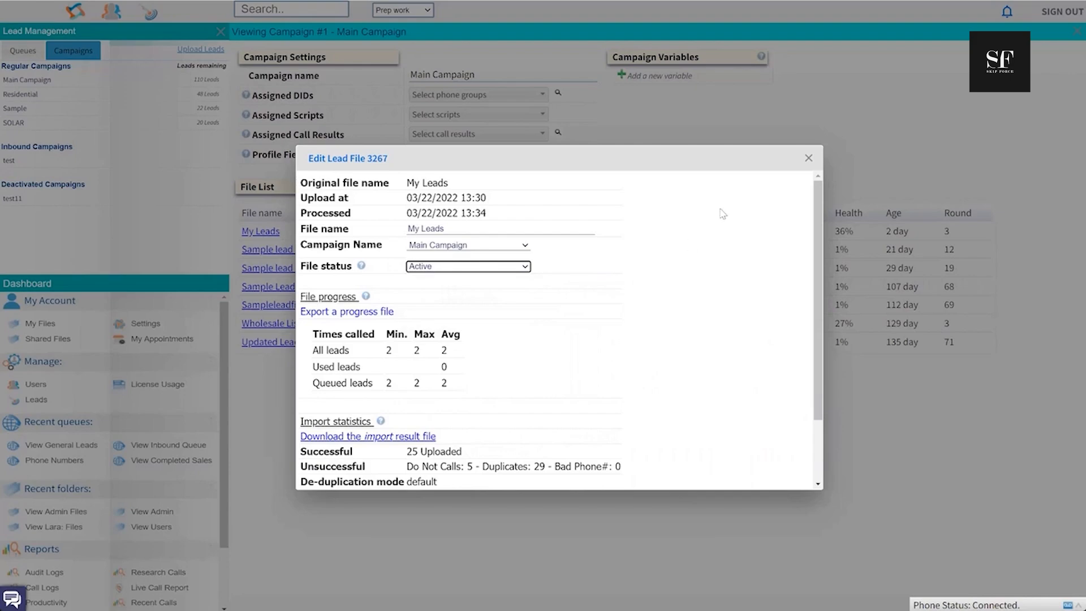
{"action": "left_click", "coordinate": [808, 158]}
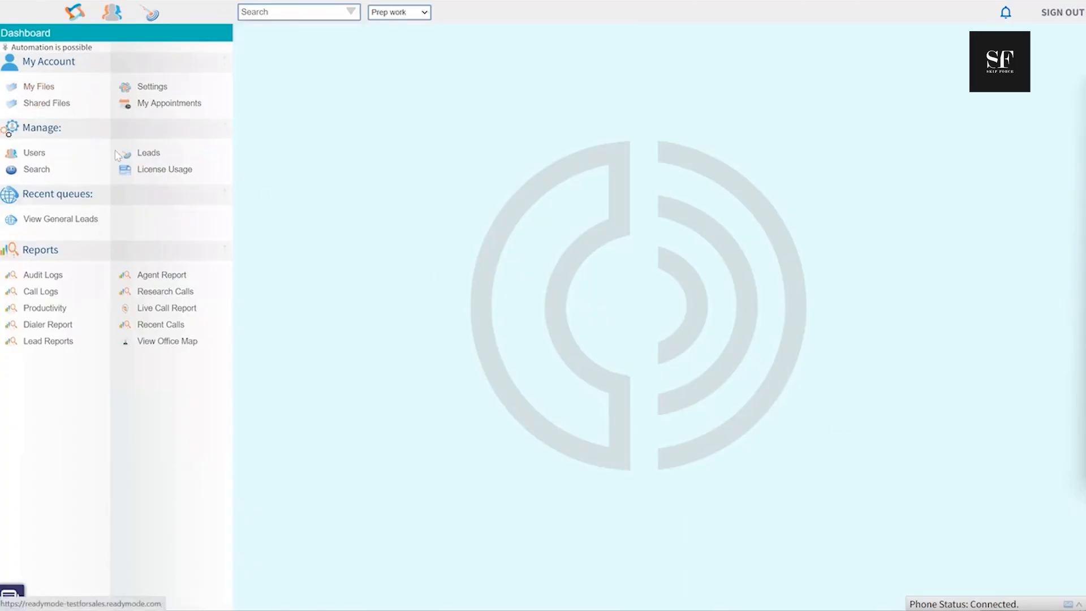
Open the General Leads queue in lead management and add a playlist named My Playlist.
{"action": "left_click", "coordinate": [146, 154]}
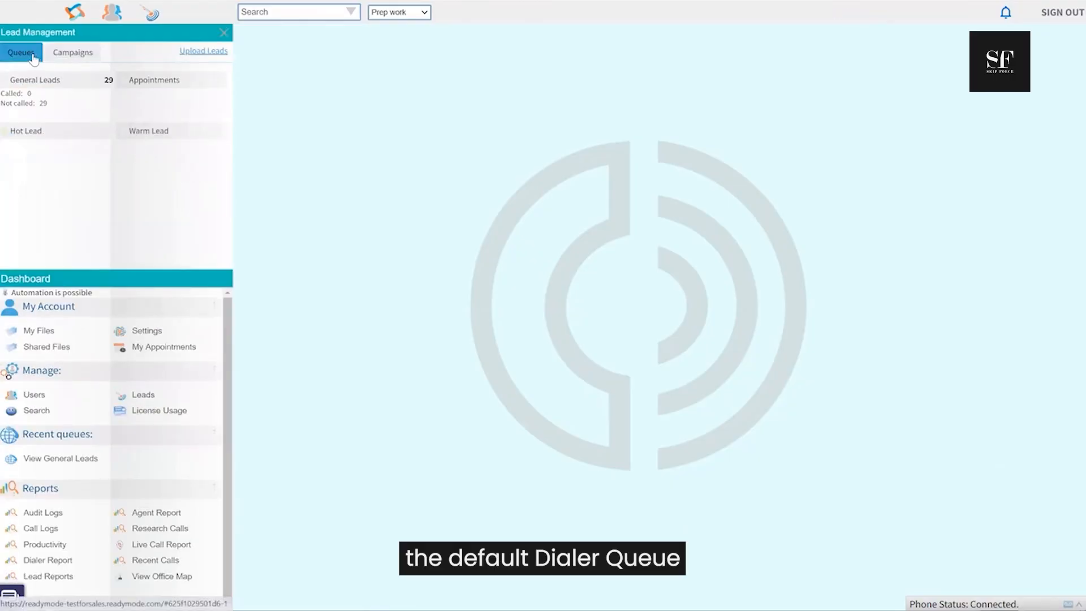
{"action": "left_click", "coordinate": [42, 101]}
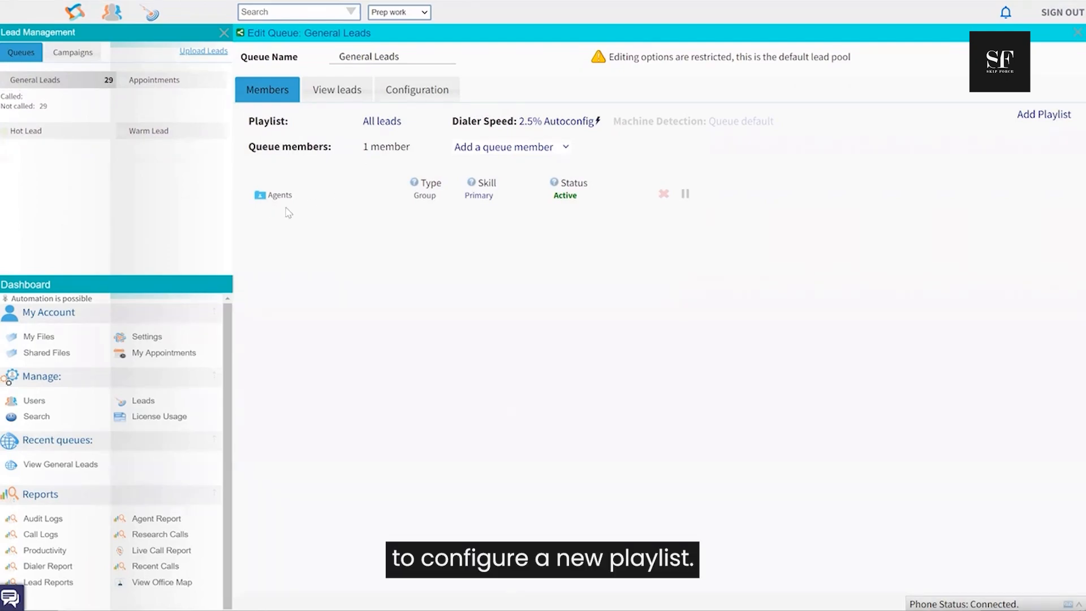
{"action": "left_click", "coordinate": [1051, 115]}
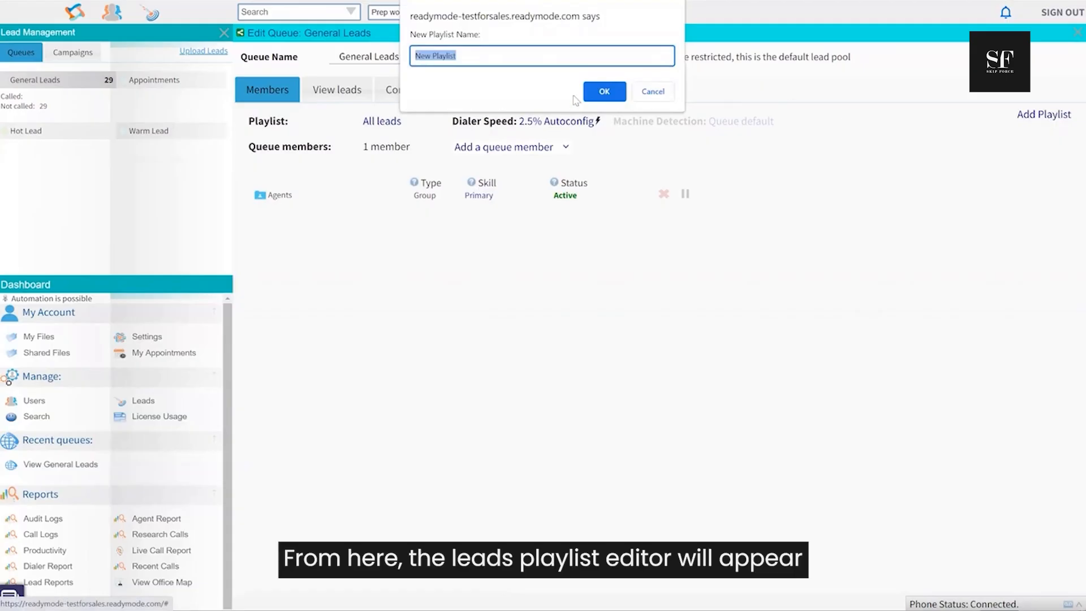
{"action": "left_click", "coordinate": [604, 93]}
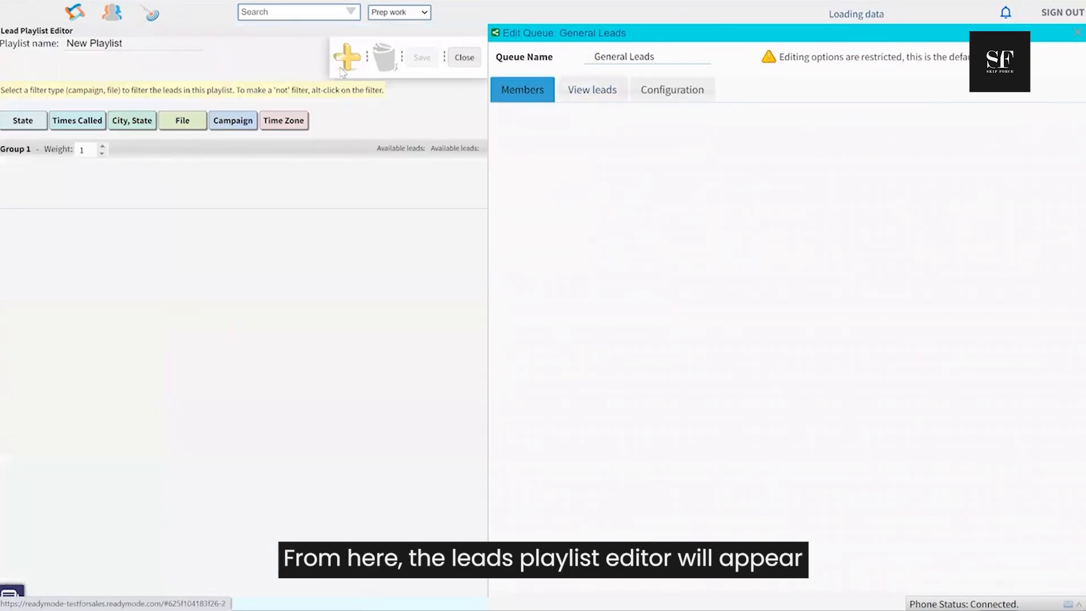
{"action": "left_click_drag", "start_coordinate": [125, 47], "coordinate": [65, 45]}
{"action": "type", "text": "My Playlis"}
{"action": "left_click", "coordinate": [109, 67]}
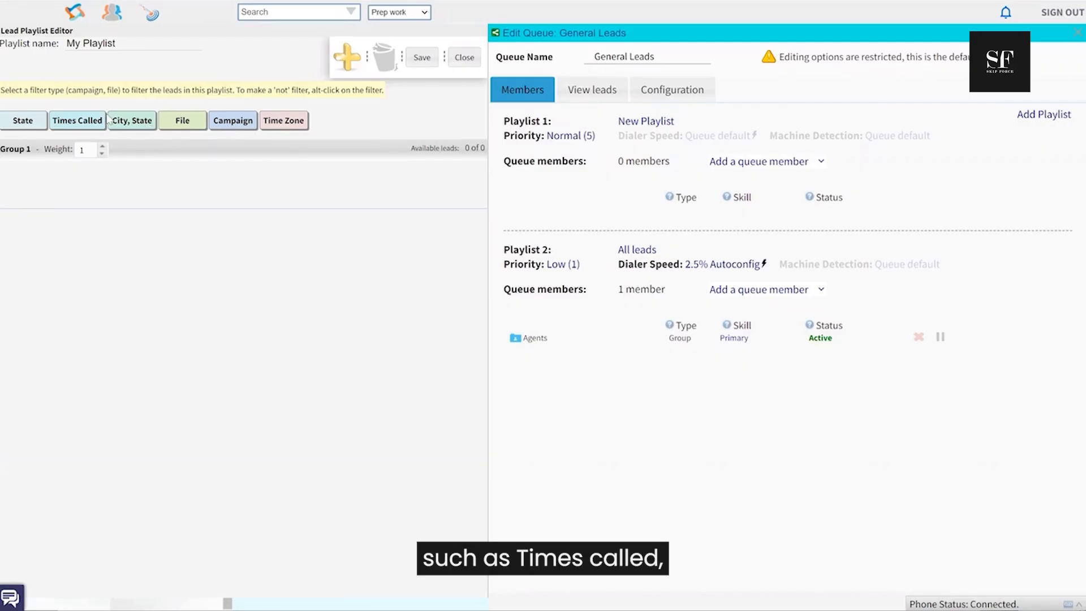
Add the Never called and My Leads file filters to Group 1 of the playlist and remove both again.
{"action": "left_click", "coordinate": [82, 121]}
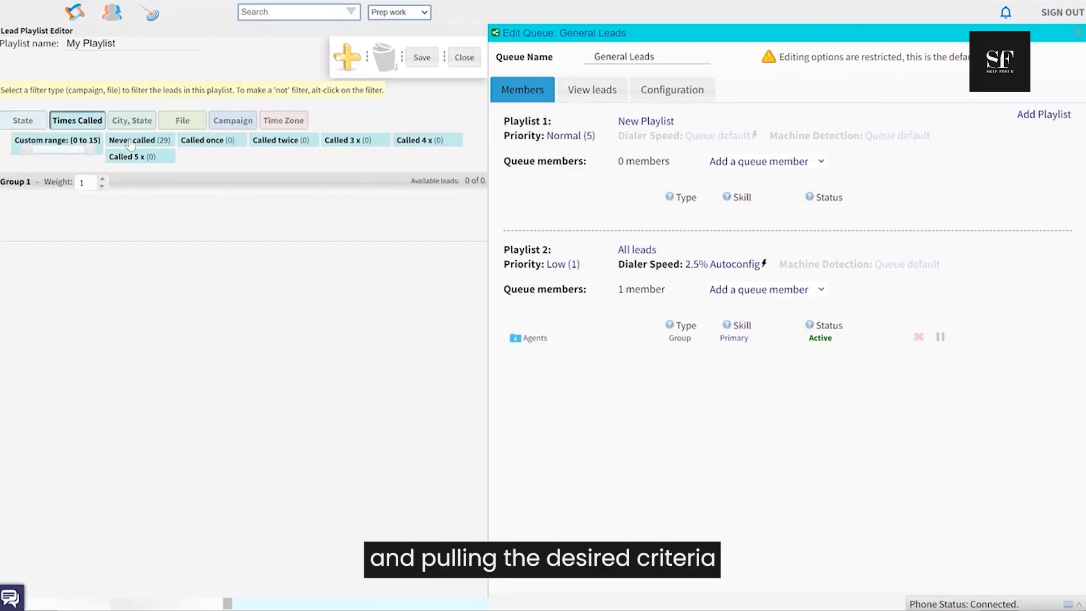
{"action": "left_click_drag", "start_coordinate": [130, 145], "coordinate": [67, 213]}
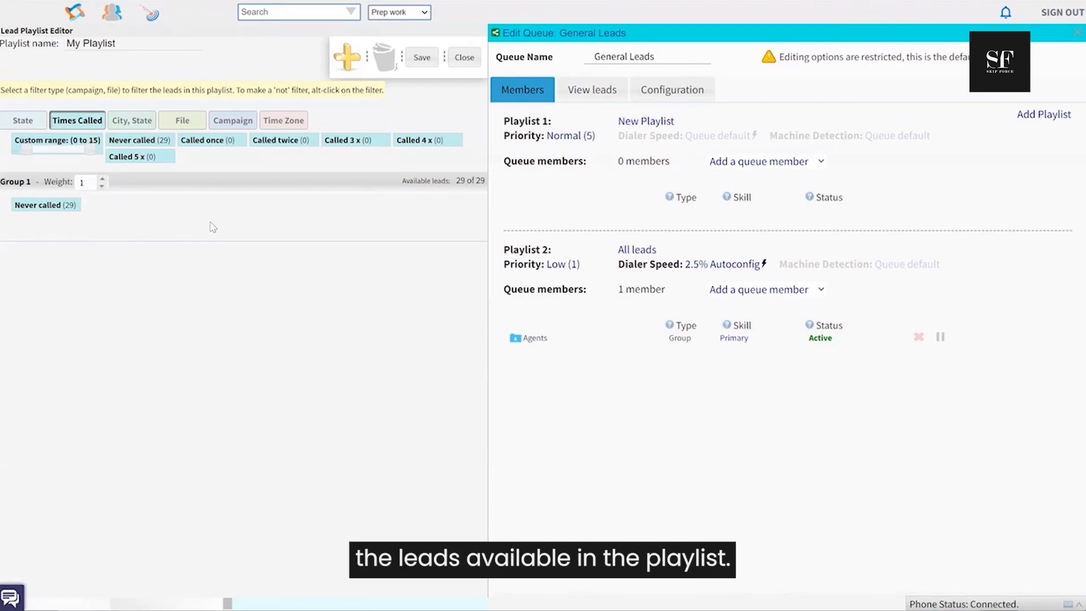
{"action": "left_click", "coordinate": [196, 128]}
{"action": "left_click_drag", "start_coordinate": [62, 163], "coordinate": [136, 221]}
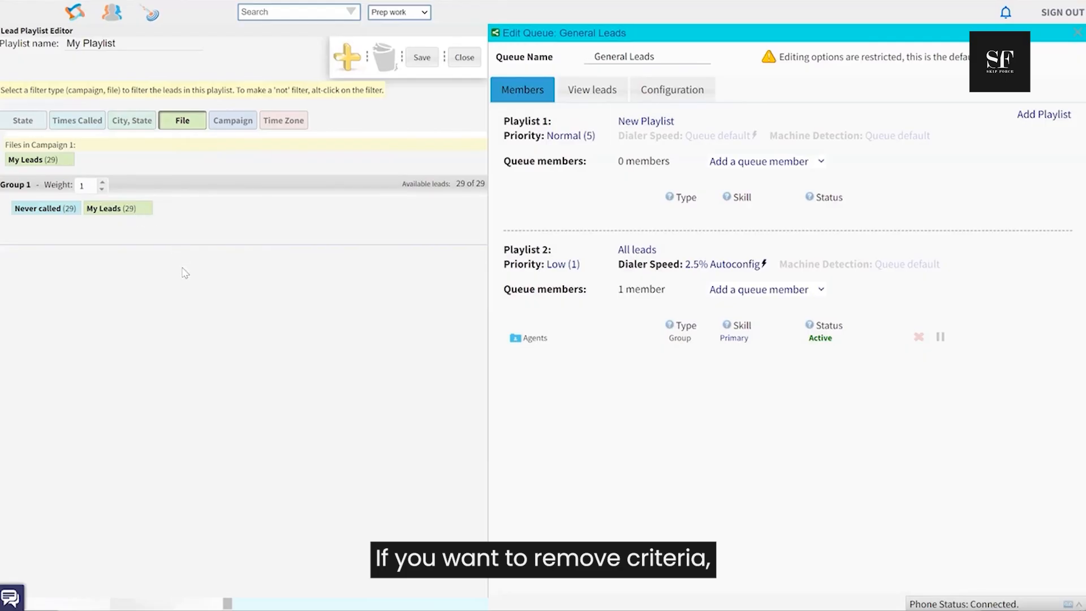
{"action": "left_click_drag", "start_coordinate": [121, 217], "coordinate": [384, 59]}
{"action": "left_click_drag", "start_coordinate": [54, 210], "coordinate": [384, 62]}
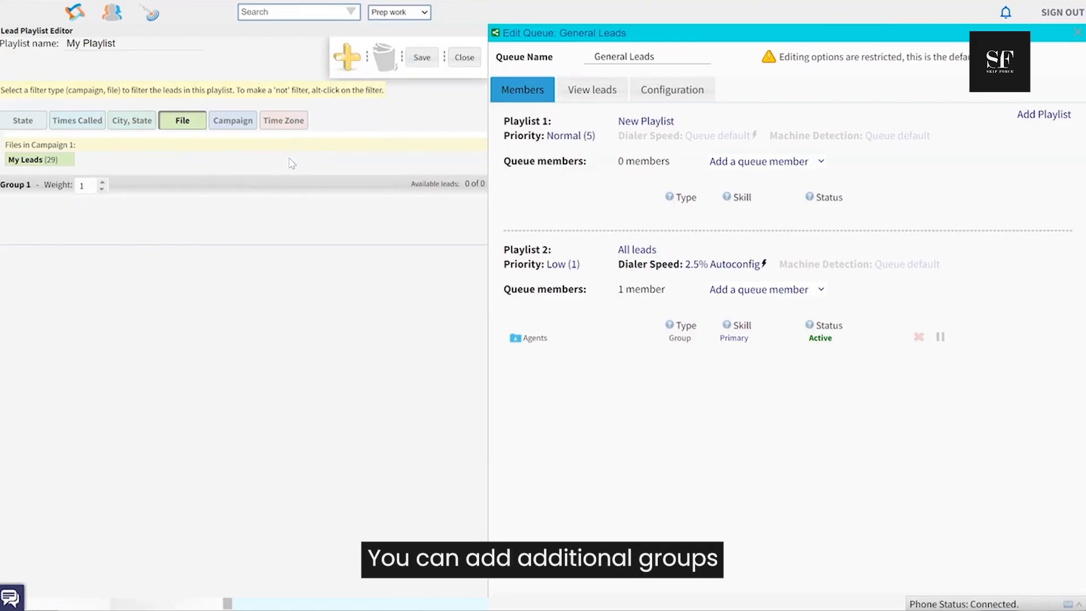
Add a second group to the playlist, filtering Group 1 by Never called and the new group by Called once.
{"action": "left_click", "coordinate": [348, 58]}
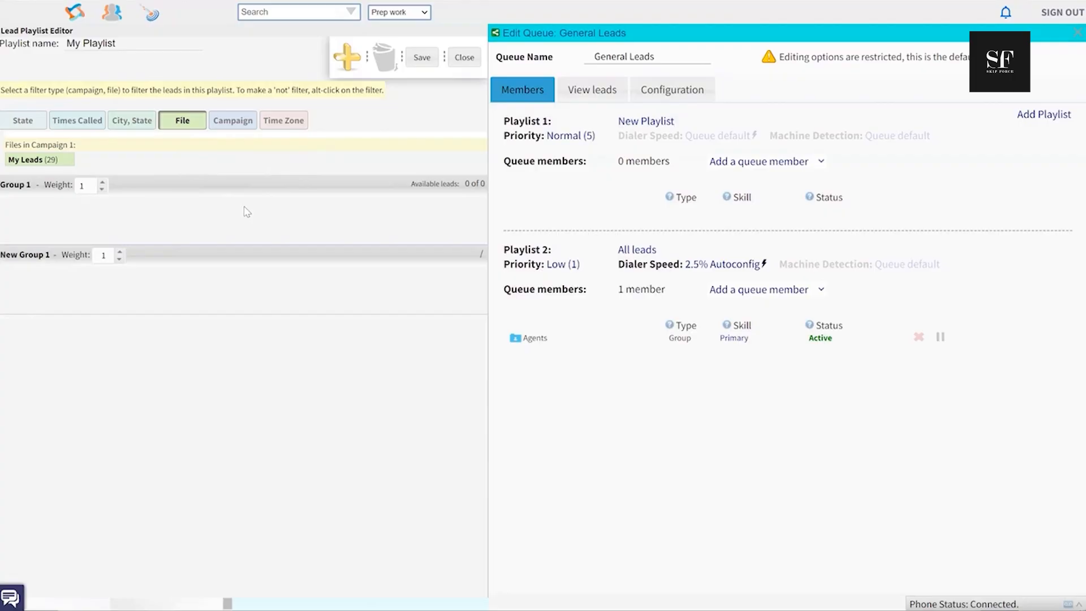
{"action": "left_click", "coordinate": [82, 121]}
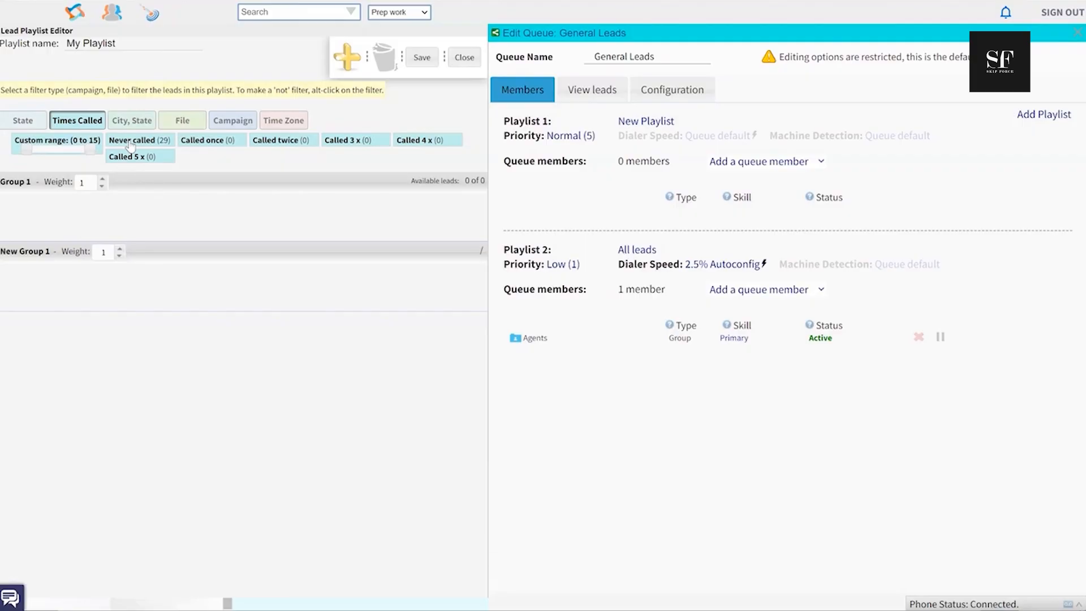
{"action": "left_click_drag", "start_coordinate": [130, 145], "coordinate": [54, 208]}
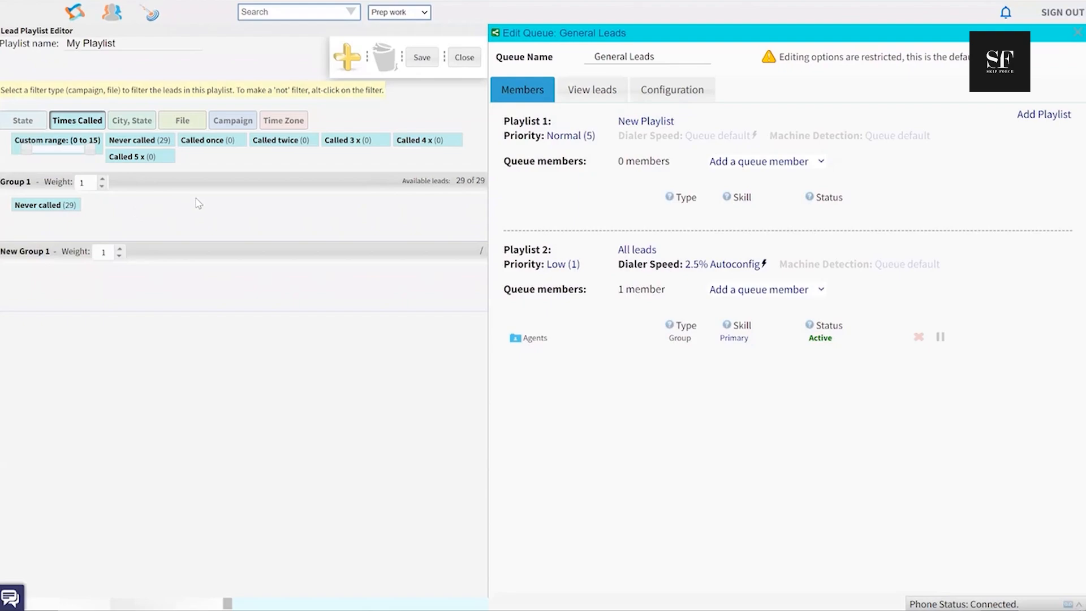
{"action": "left_click_drag", "start_coordinate": [220, 143], "coordinate": [65, 277]}
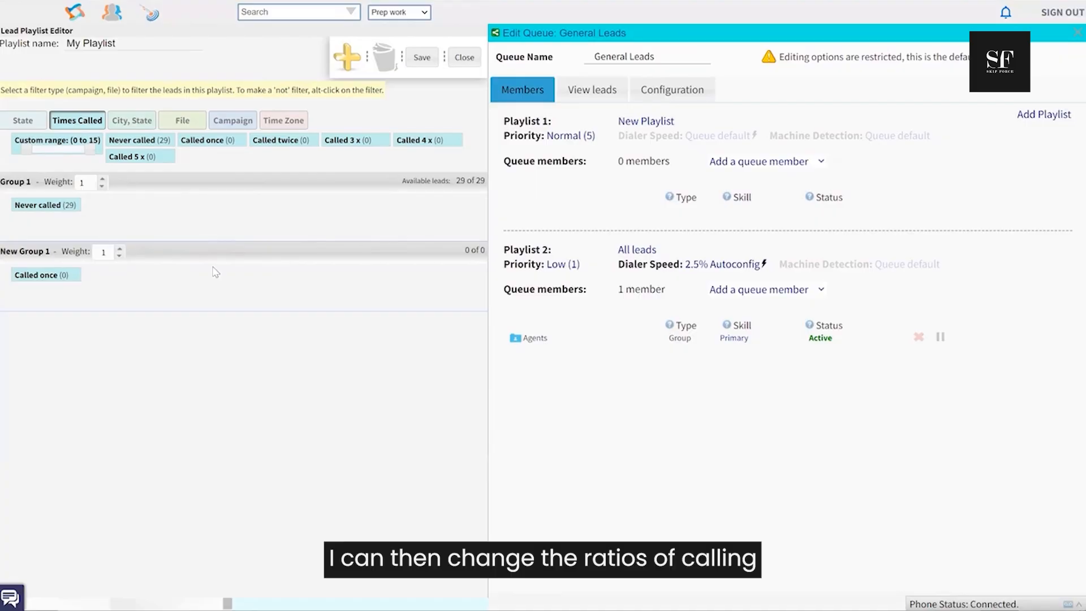
Set the weight of Group 1 to 3 and save the playlist.
{"action": "left_click", "coordinate": [103, 180]}
{"action": "left_click", "coordinate": [102, 179]}
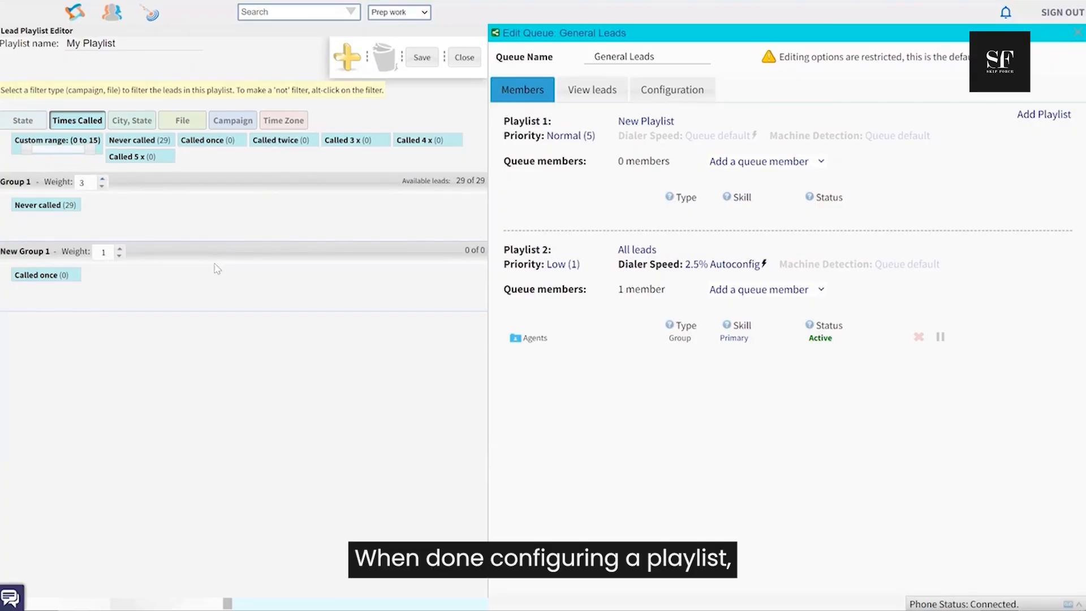
{"action": "left_click", "coordinate": [423, 60]}
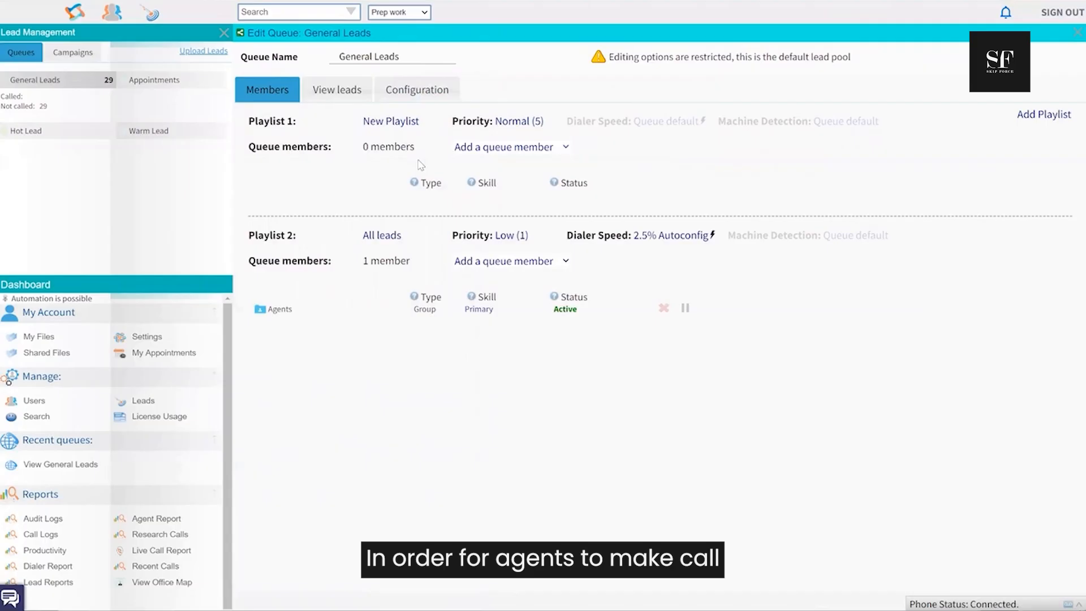
Add the Manager user as a queue member of the new playlist and set that playlist's priority to High (9).
{"action": "left_click", "coordinate": [519, 148]}
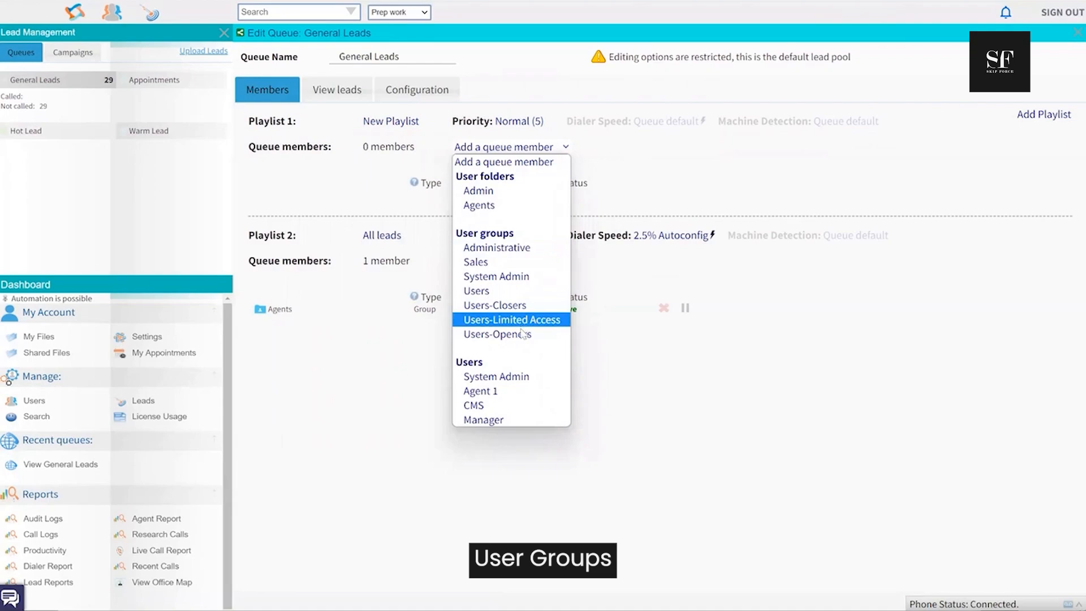
{"action": "left_click", "coordinate": [520, 421]}
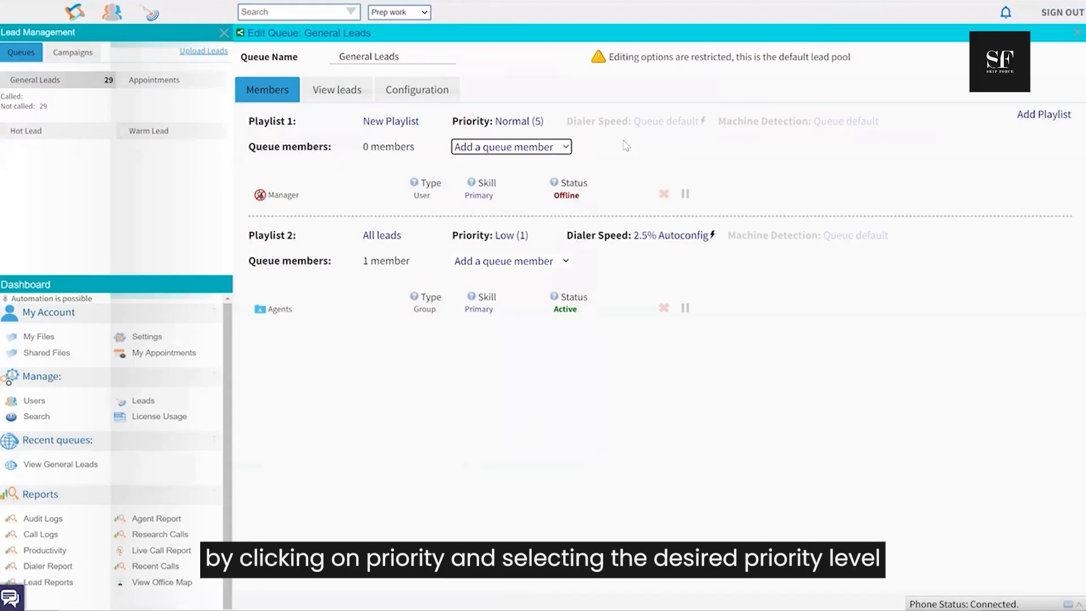
{"action": "left_click", "coordinate": [529, 122]}
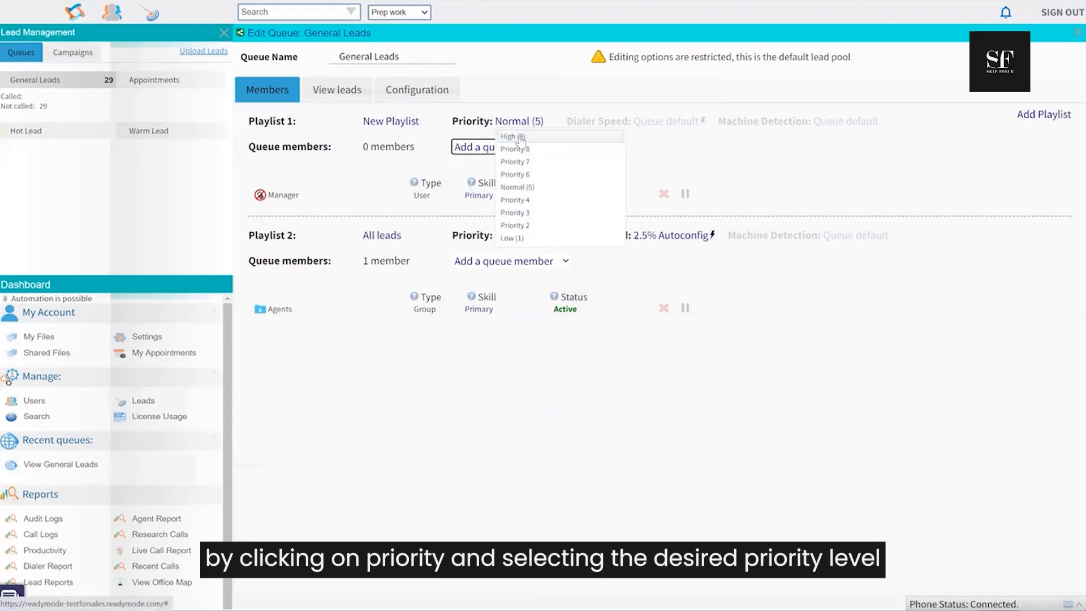
{"action": "left_click", "coordinate": [511, 137]}
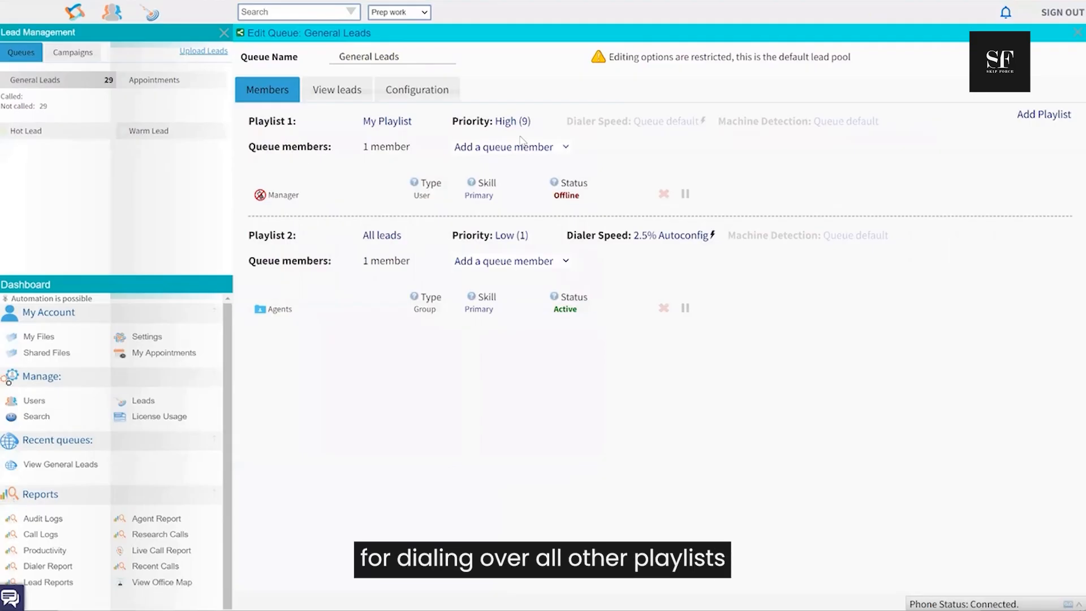
{"action": "left_click", "coordinate": [511, 236]}
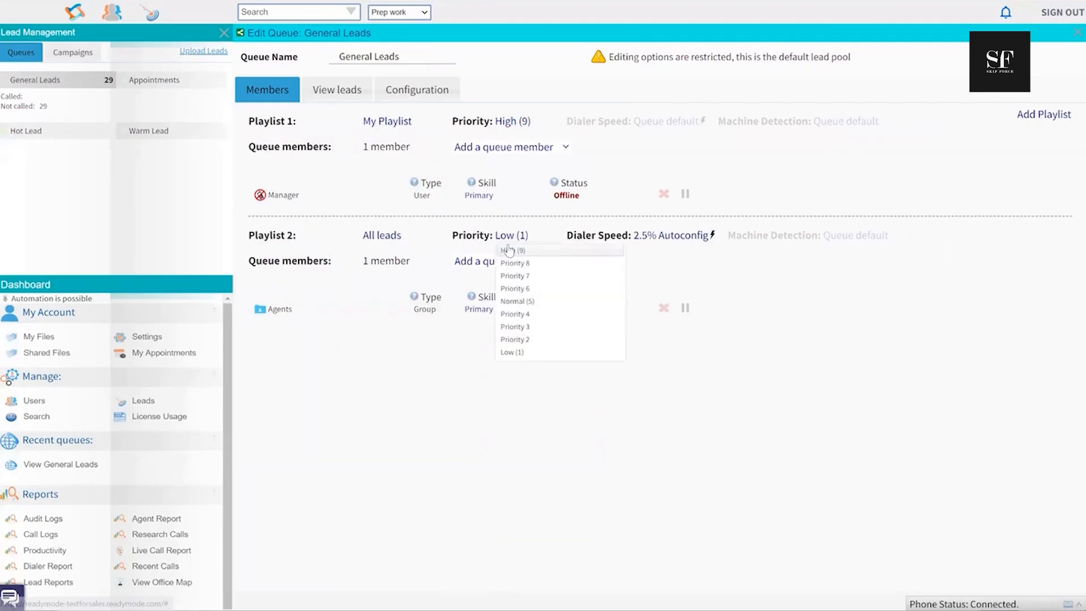
{"action": "left_click", "coordinate": [537, 210]}
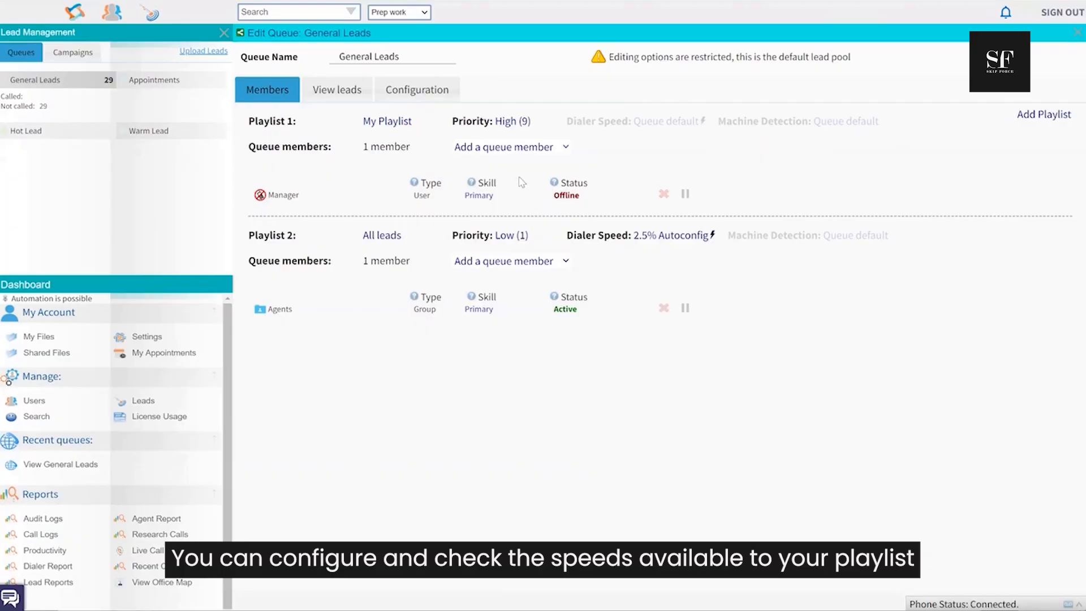
Review the General Leads queue's configuration and look through the existing plans in its speed configuration.
{"action": "left_click", "coordinate": [425, 99]}
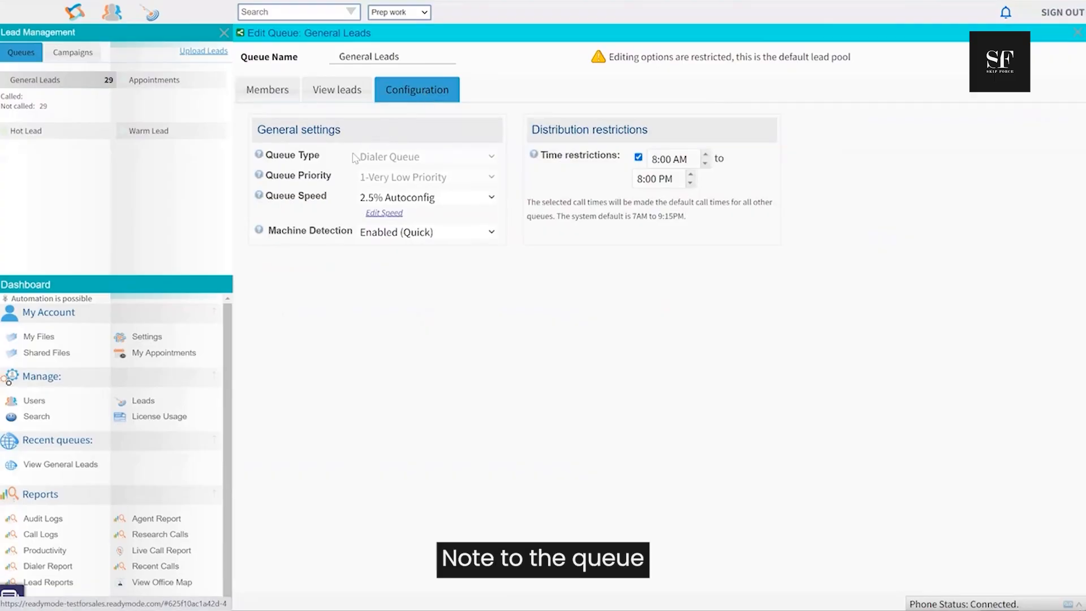
{"action": "mouse_move", "coordinate": [285, 204]}
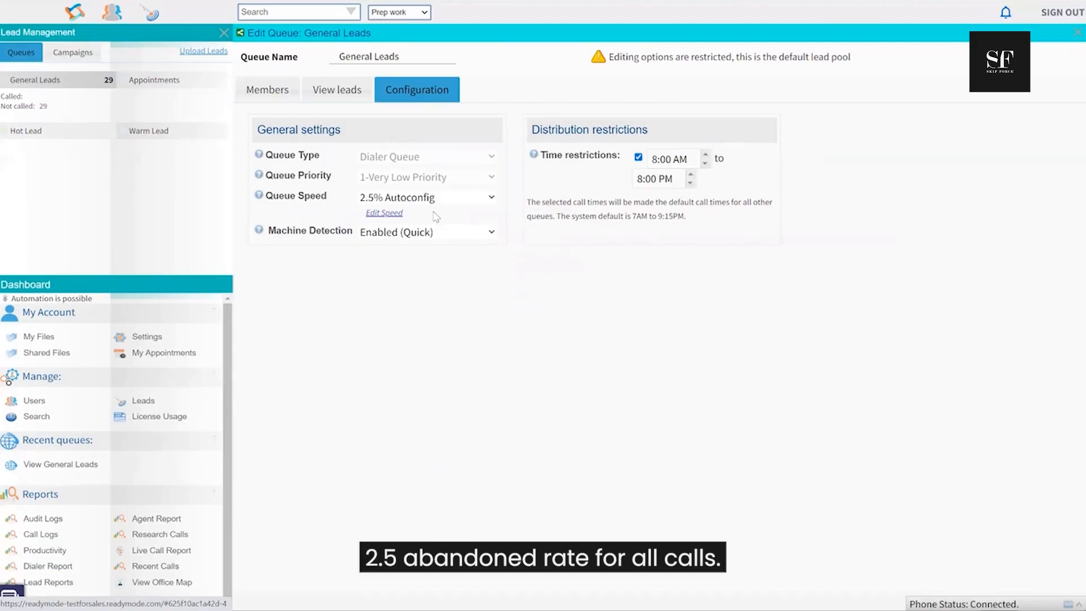
{"action": "left_click", "coordinate": [383, 213]}
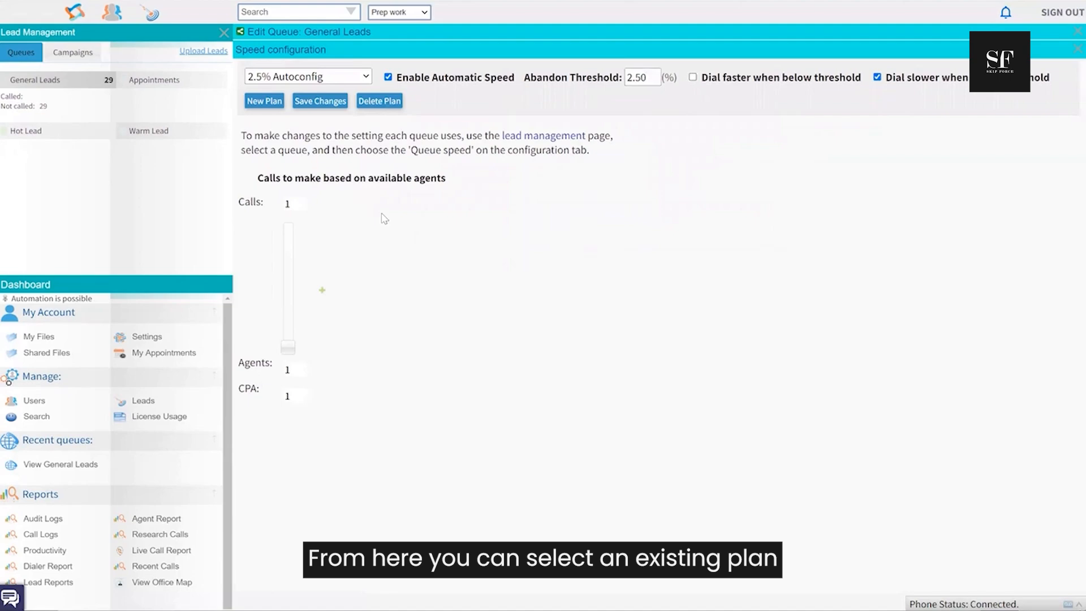
{"action": "left_click", "coordinate": [365, 78]}
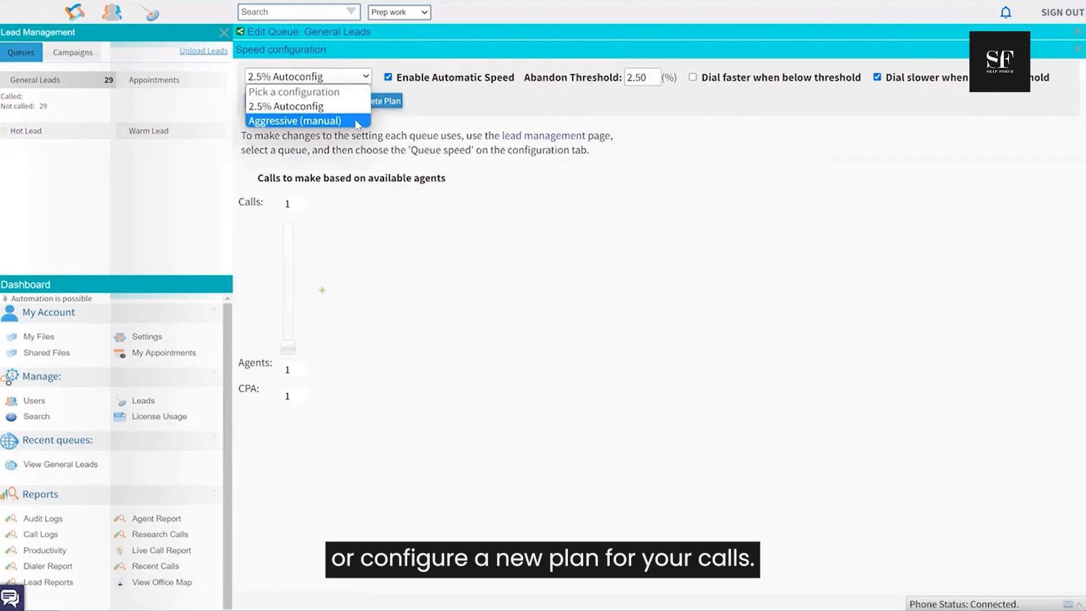
{"action": "left_click", "coordinate": [406, 125]}
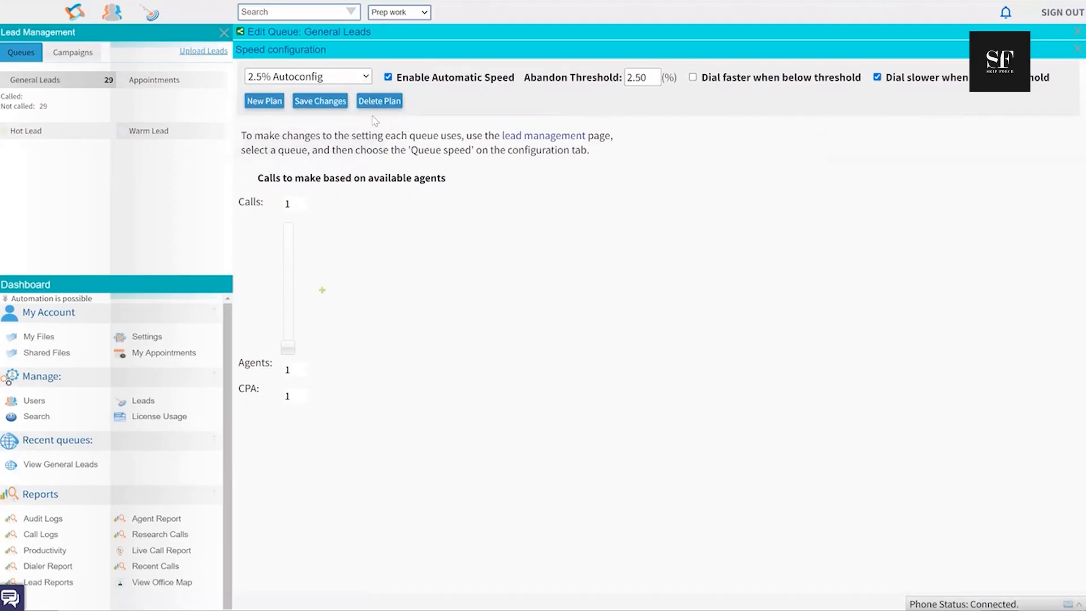
Create a new dialer speed plan named "My Plan".
{"action": "left_click", "coordinate": [265, 102]}
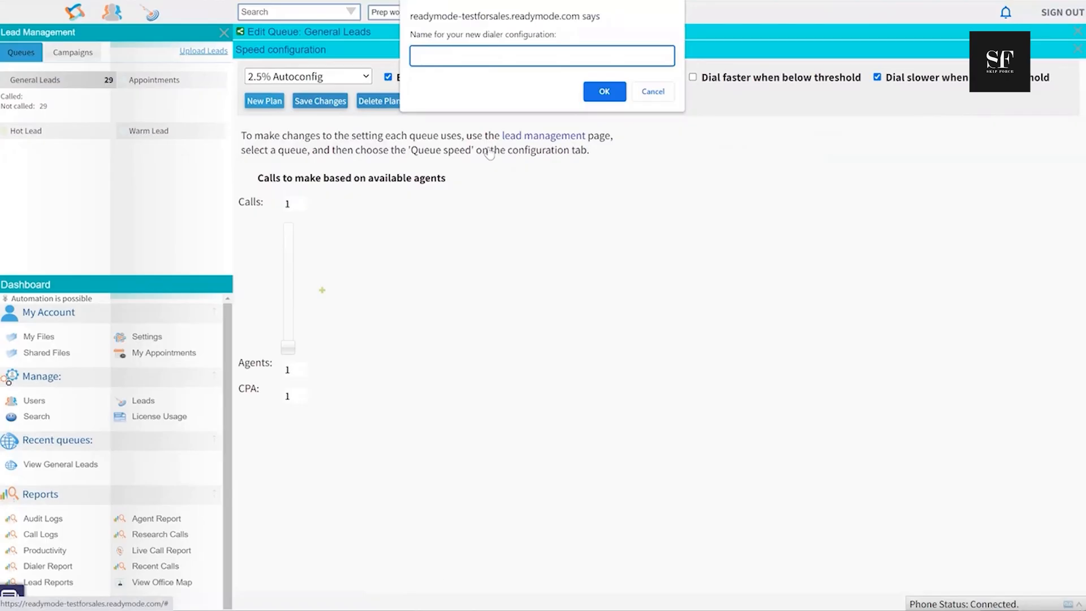
{"action": "type", "text": "My Plan"}
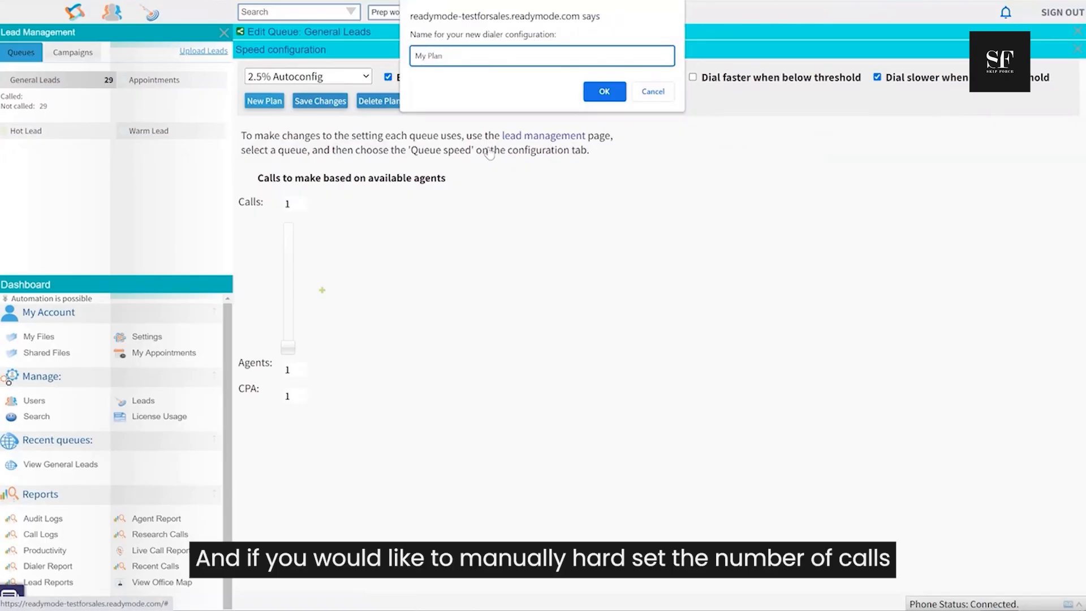
{"action": "left_click", "coordinate": [604, 91]}
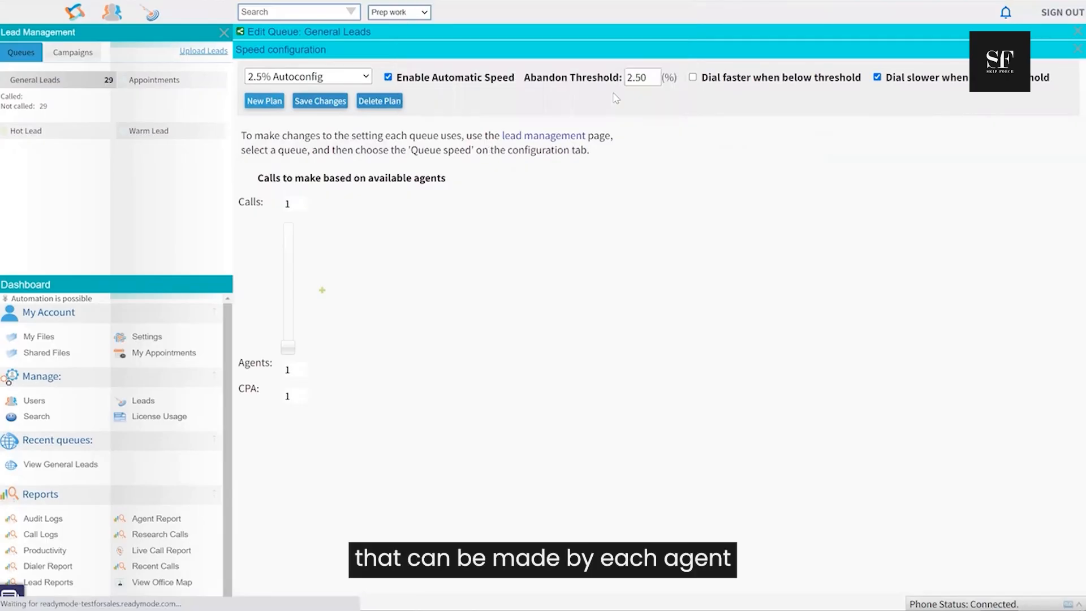
Set My Plan to 8 calls for 1 agent, 16 for 2, 24 for 3 and 34 for 4, and save the configuration.
{"action": "left_click_drag", "start_coordinate": [288, 349], "coordinate": [298, 344]}
{"action": "left_click", "coordinate": [322, 290]}
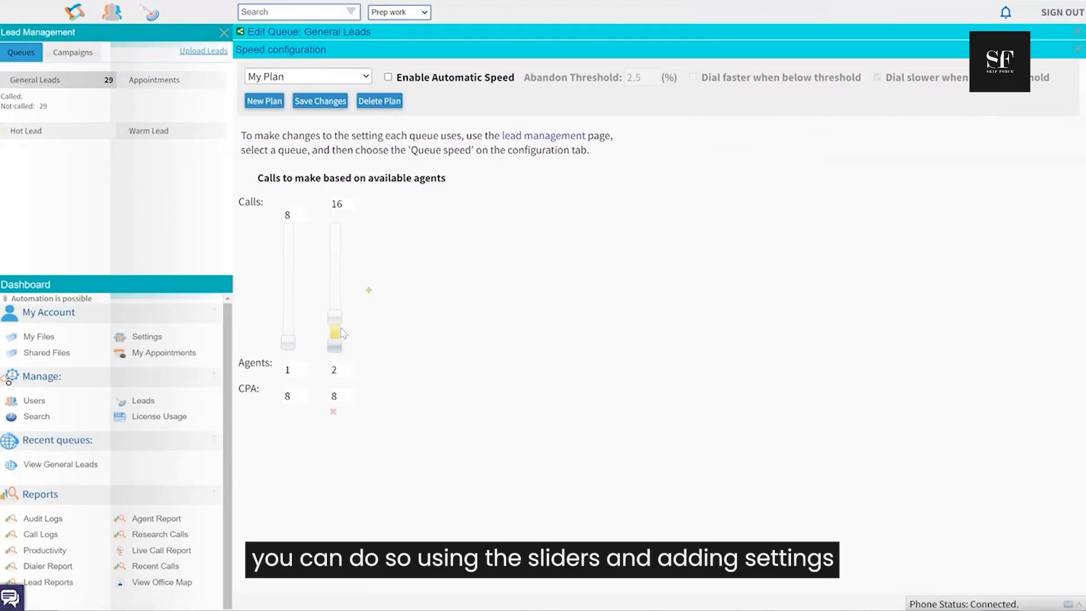
{"action": "left_click", "coordinate": [369, 290]}
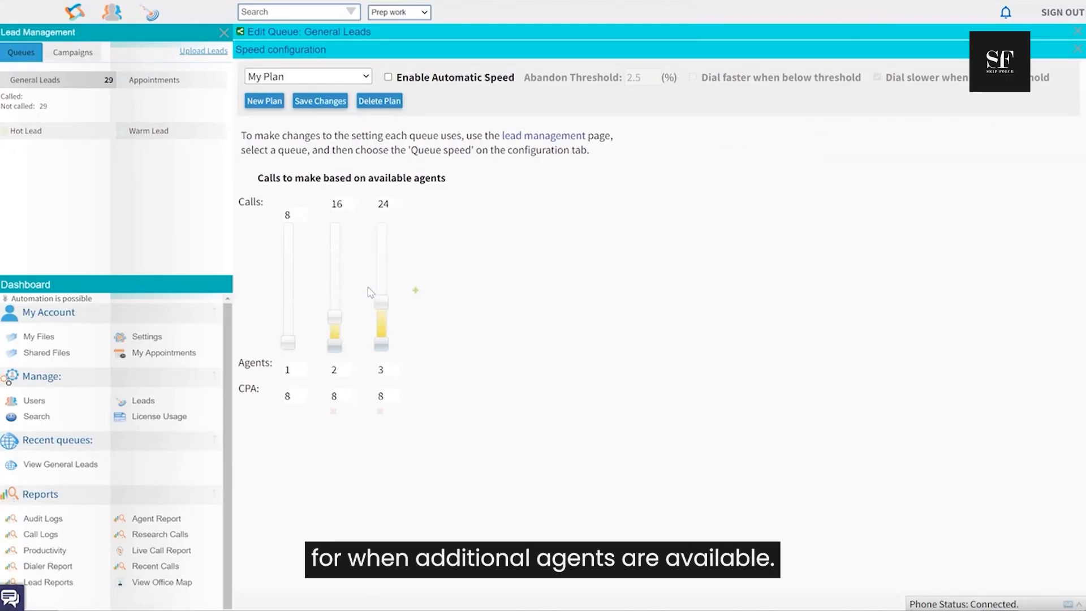
{"action": "left_click", "coordinate": [415, 290]}
{"action": "mouse_move", "coordinate": [430, 290]}
{"action": "left_mouse_down"}
{"action": "mouse_move", "coordinate": [430, 298]}
{"action": "mouse_move", "coordinate": [430, 289]}
{"action": "left_mouse_up"}
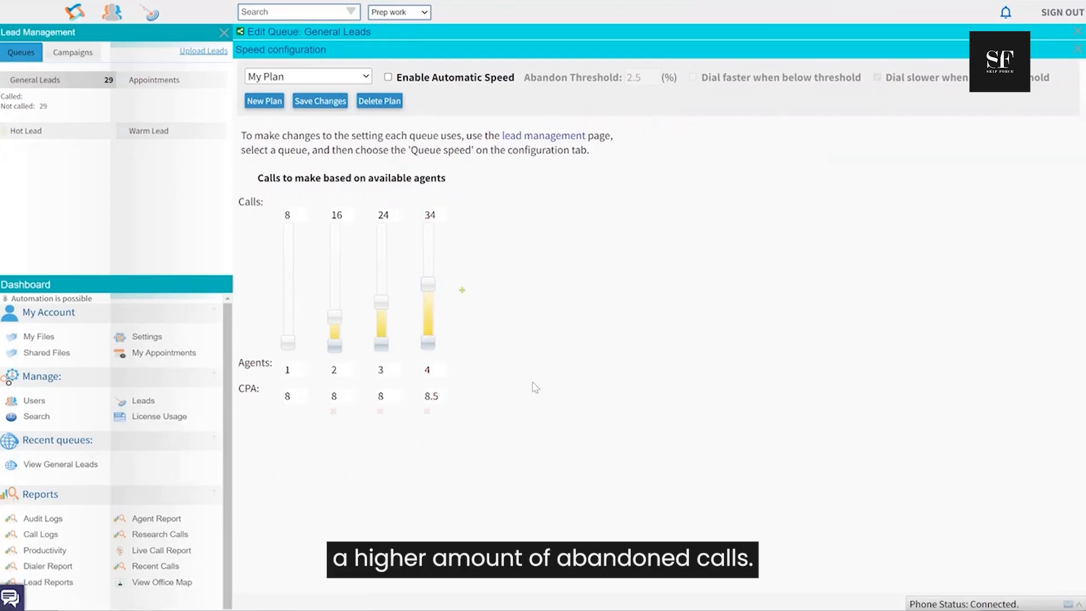
{"action": "left_click", "coordinate": [318, 104]}
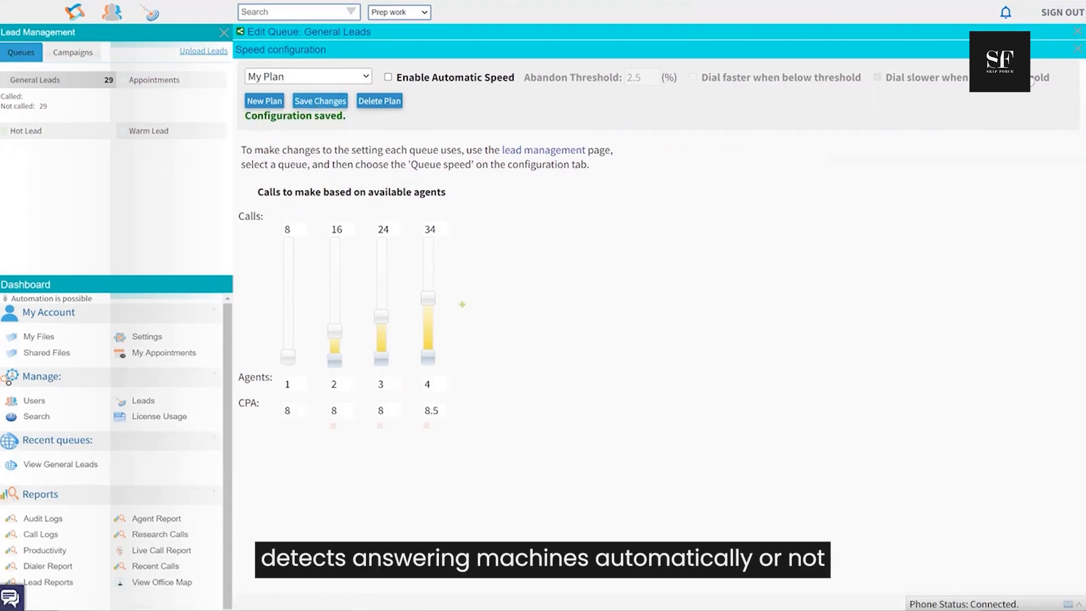
{"action": "left_click", "coordinate": [1077, 49]}
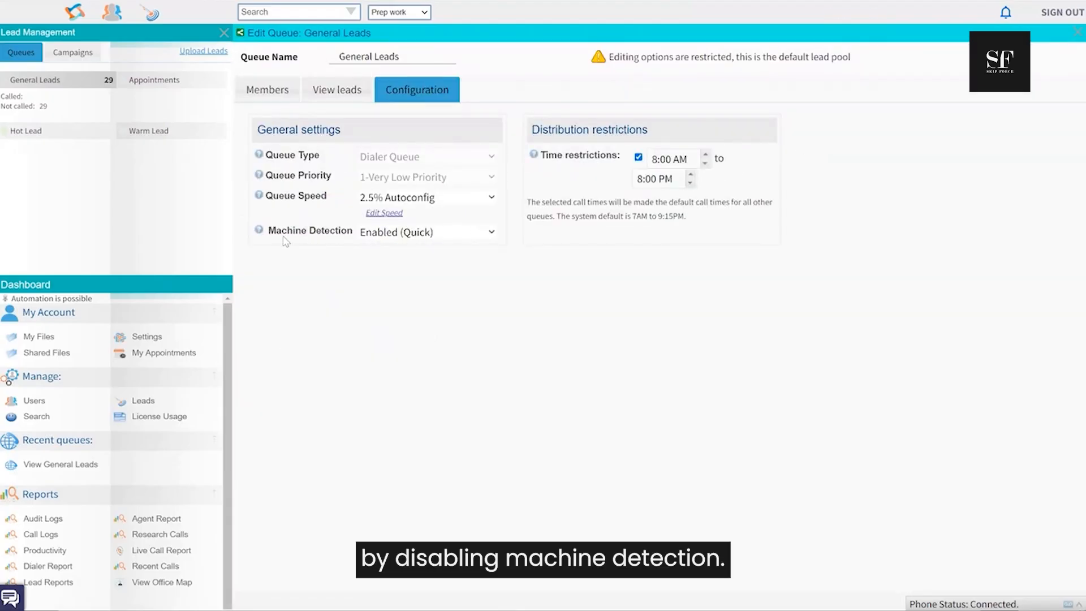
Switch the General Leads queue's machine detection to Disabled and back to Enabled (Quick).
{"action": "left_click", "coordinate": [387, 238]}
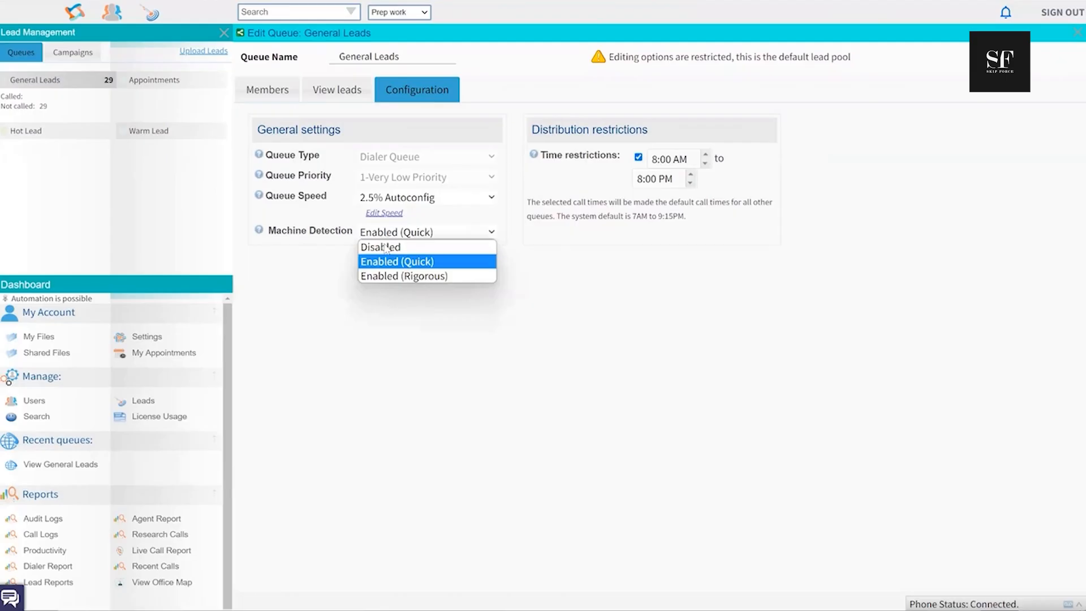
{"action": "left_click", "coordinate": [387, 249]}
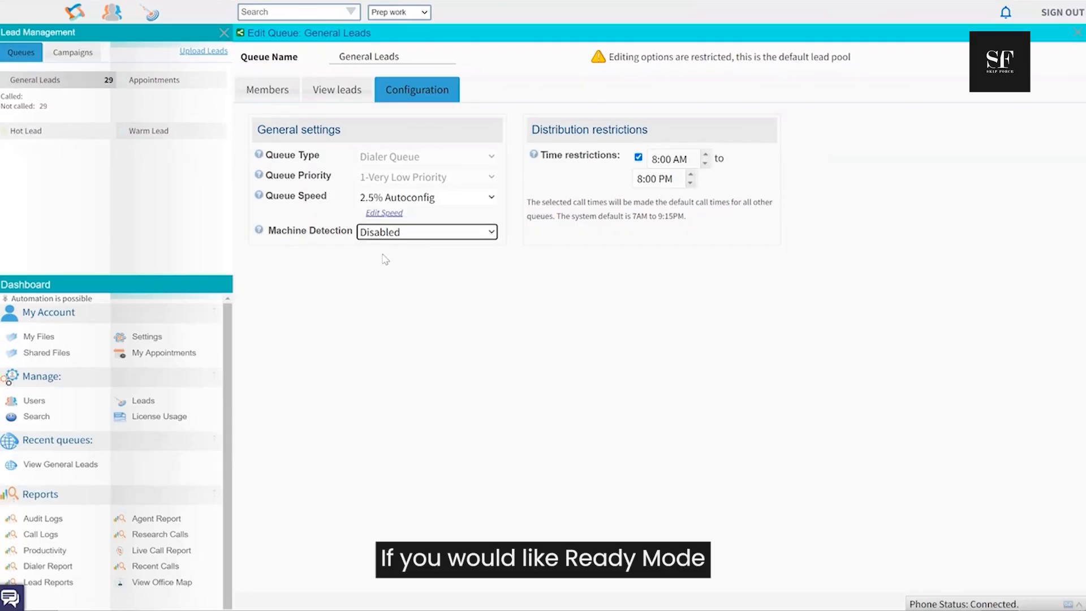
{"action": "left_click", "coordinate": [387, 232]}
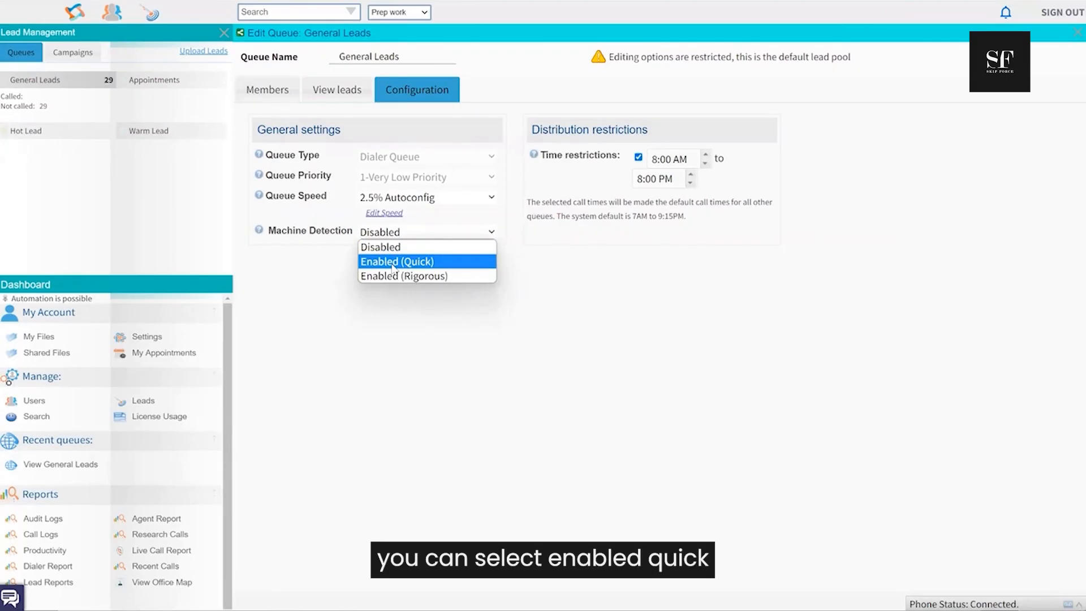
{"action": "left_click", "coordinate": [394, 268]}
Set the General Leads queue's machine detection to Enabled (Rigorous).
{"action": "left_click", "coordinate": [397, 236]}
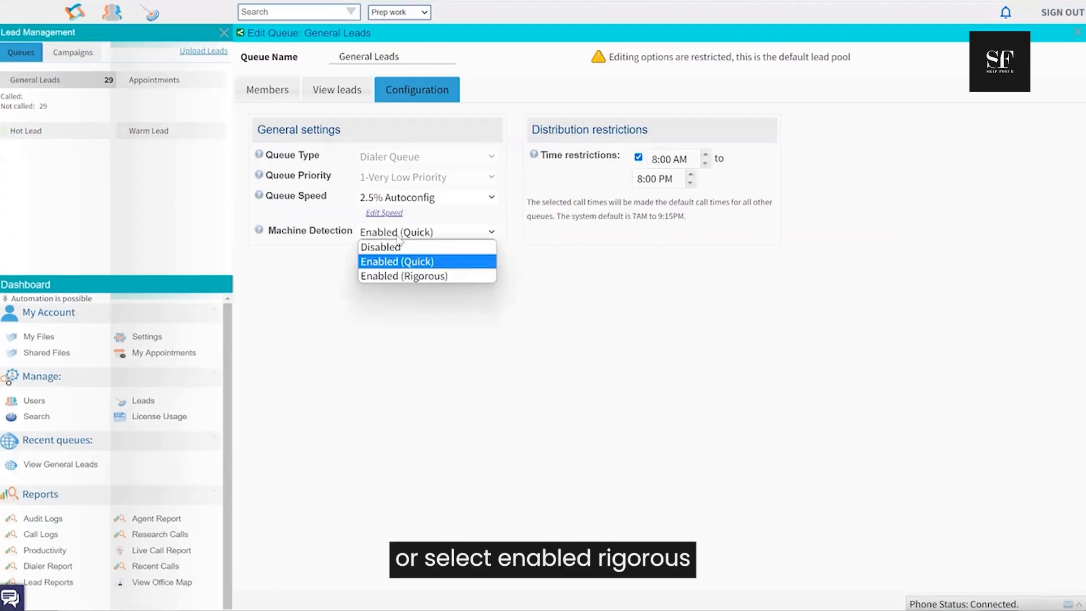
{"action": "left_click", "coordinate": [400, 275]}
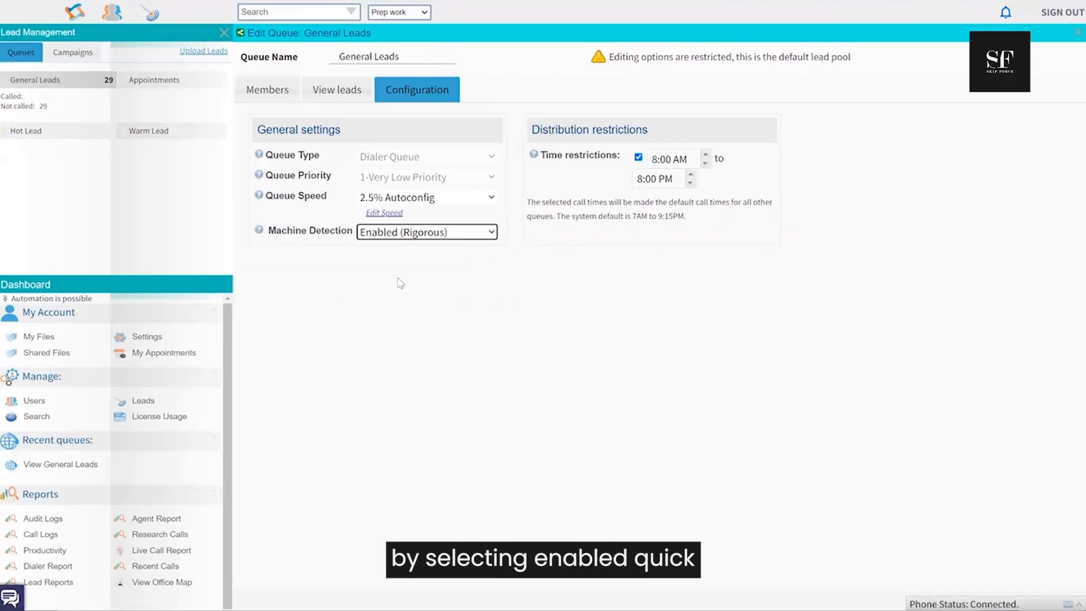
{"action": "left_click", "coordinate": [394, 233]}
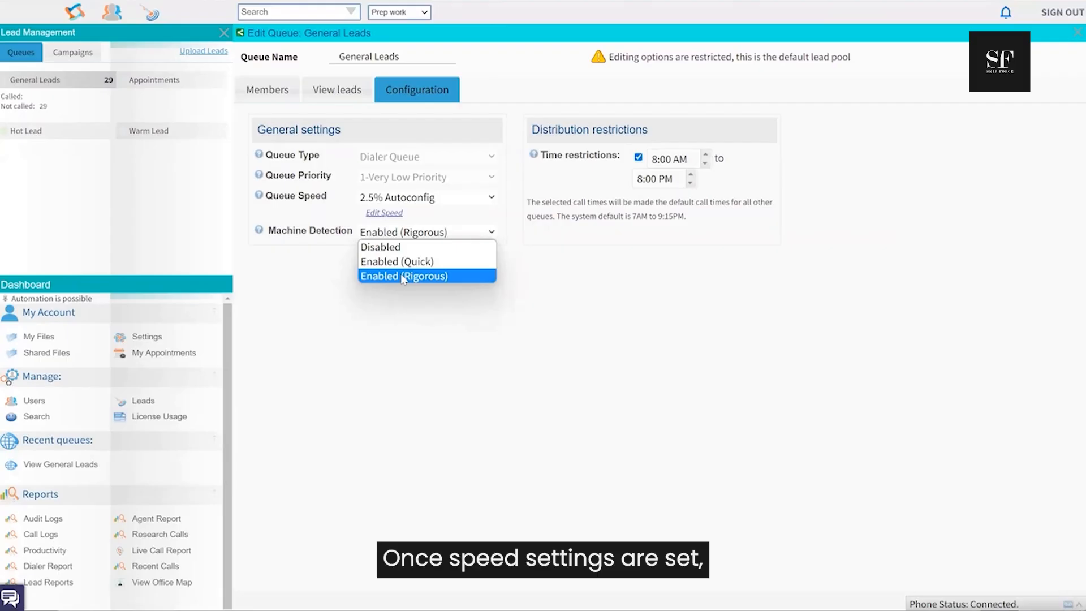
{"action": "left_click", "coordinate": [406, 298]}
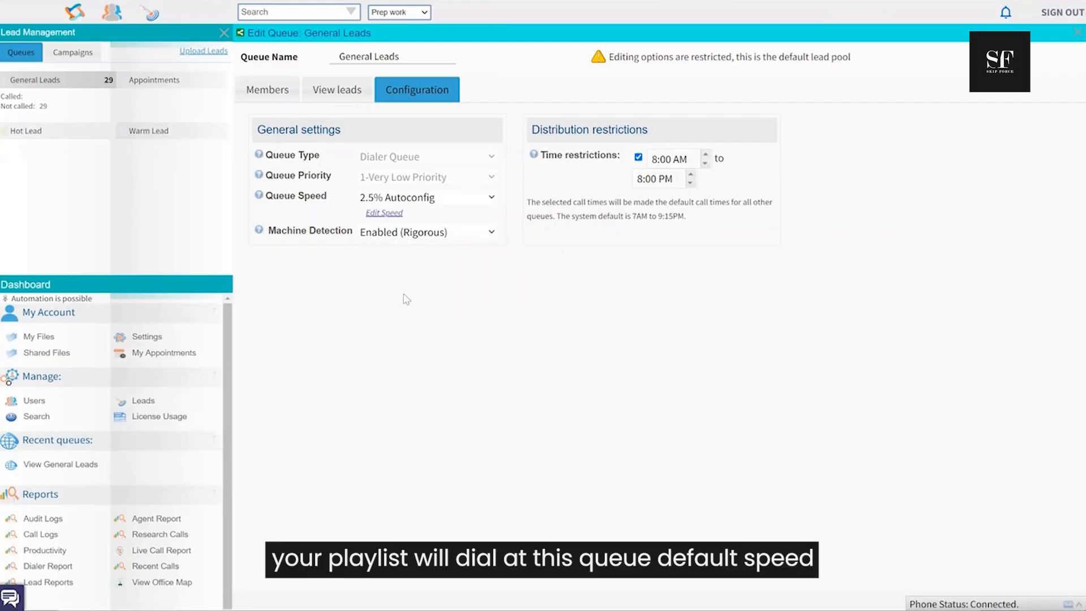
Set the dialer speed of My Playlist in the General Leads queue to Aggressive (manual).
{"action": "left_click", "coordinate": [282, 97]}
{"action": "left_click", "coordinate": [666, 121]}
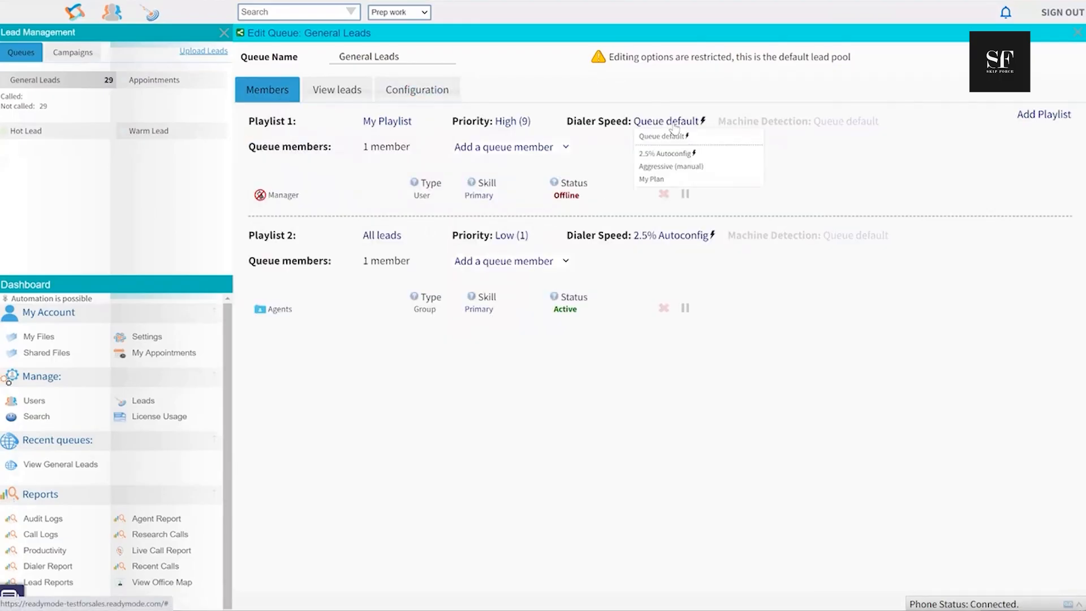
{"action": "left_click", "coordinate": [670, 166]}
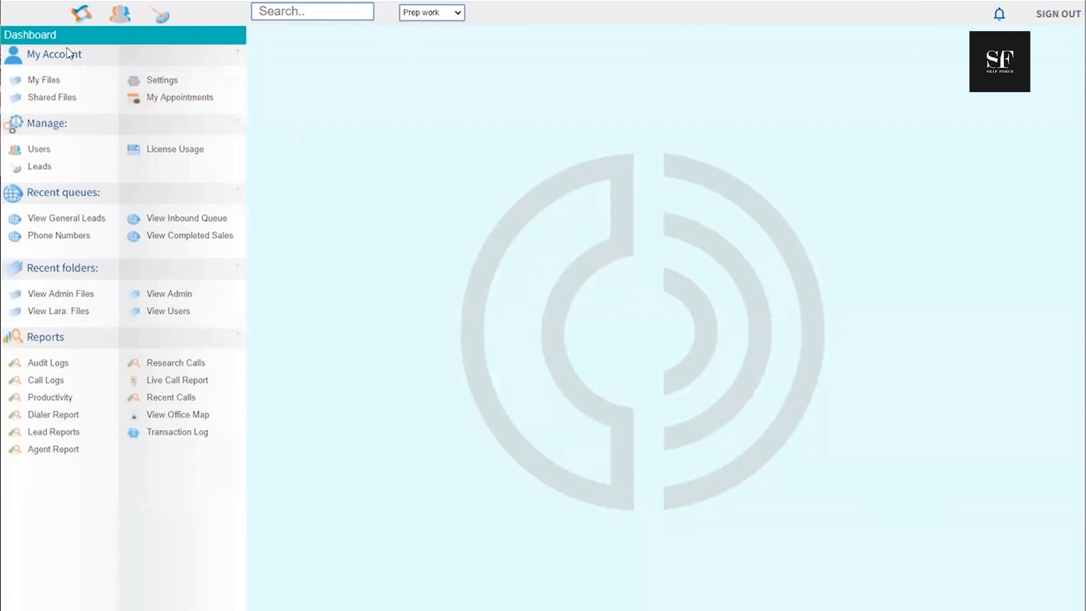
Open the Inbound Queue for editing from the inbound queues in the VOIP settings.
{"action": "left_click", "coordinate": [162, 81]}
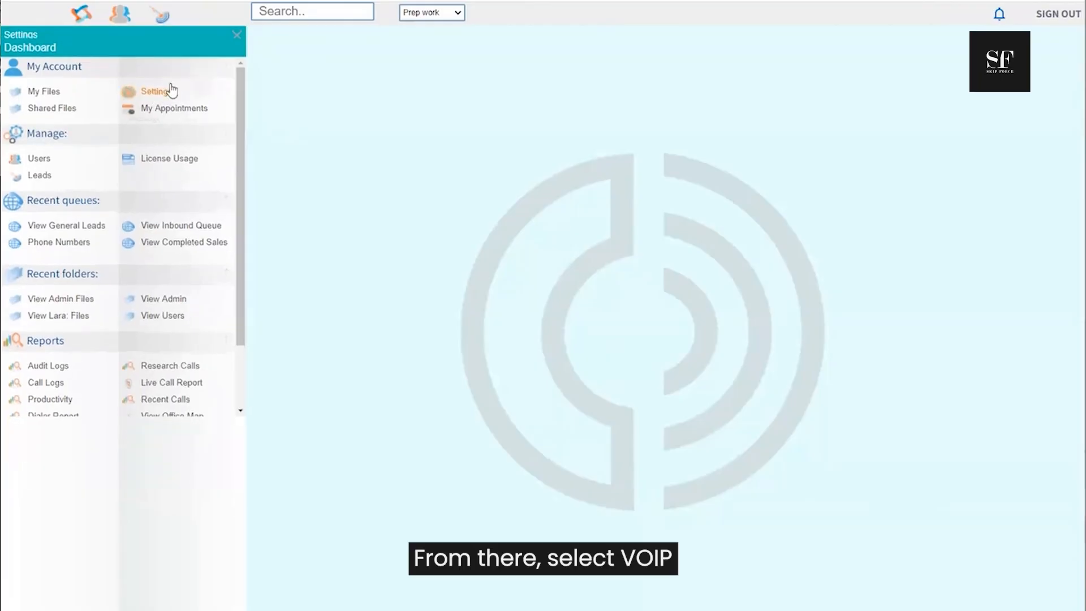
{"action": "left_click", "coordinate": [92, 89]}
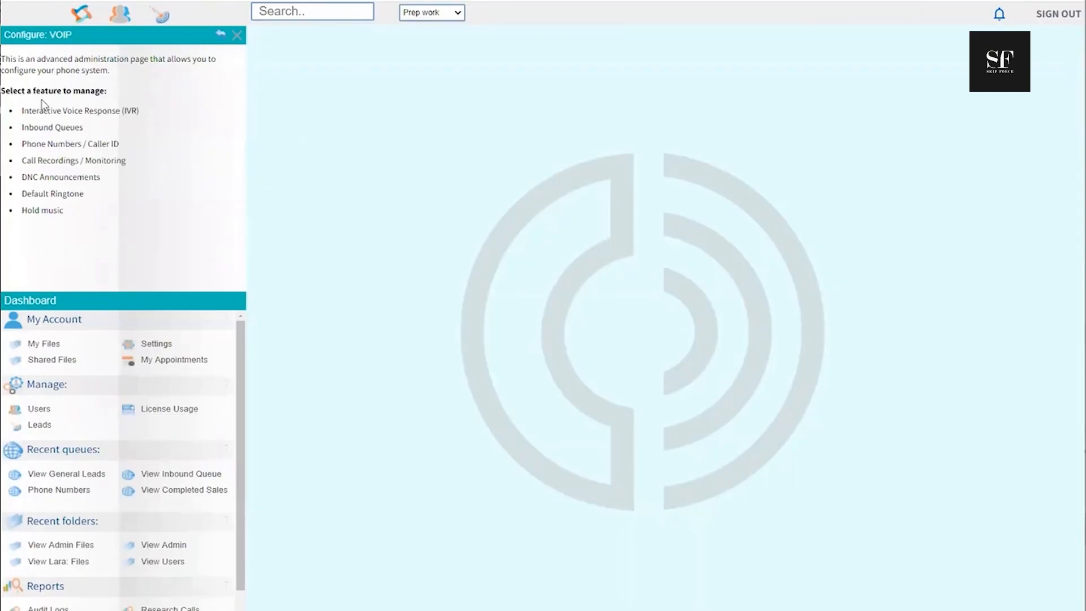
{"action": "left_click", "coordinate": [56, 128]}
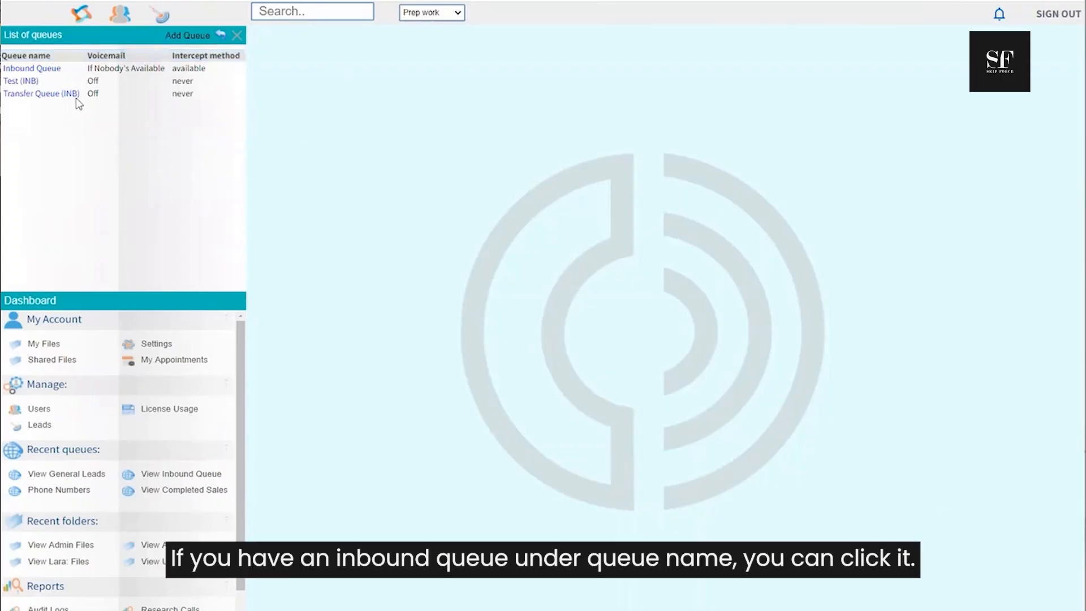
{"action": "left_click", "coordinate": [40, 70]}
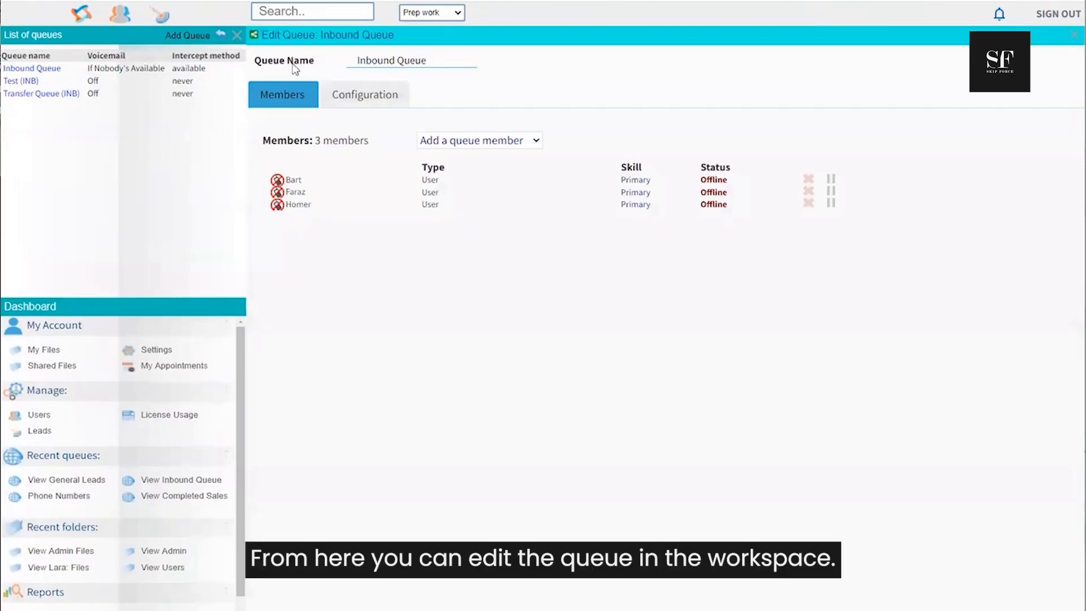
Add the first individual user offered as a member of the Inbound Queue.
{"action": "left_click_drag", "start_coordinate": [428, 57], "coordinate": [351, 54]}
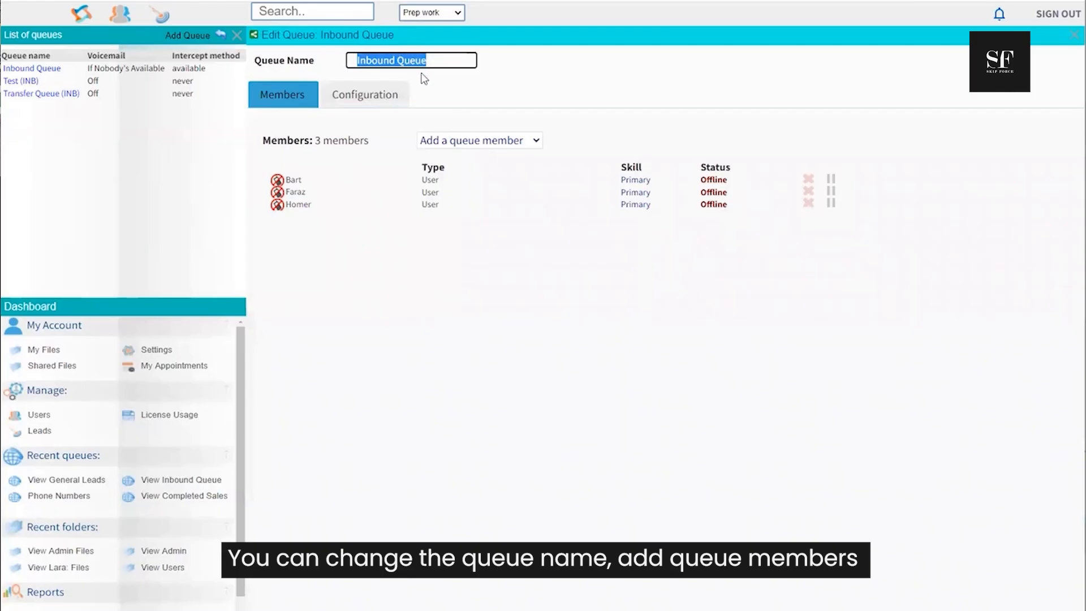
{"action": "left_click", "coordinate": [439, 82]}
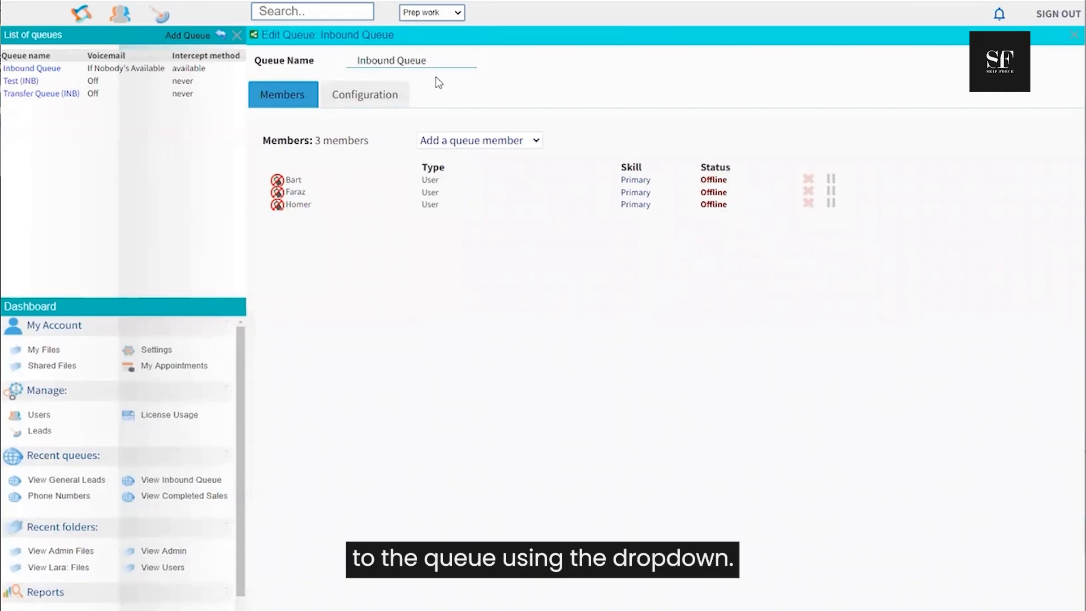
{"action": "left_click", "coordinate": [477, 141]}
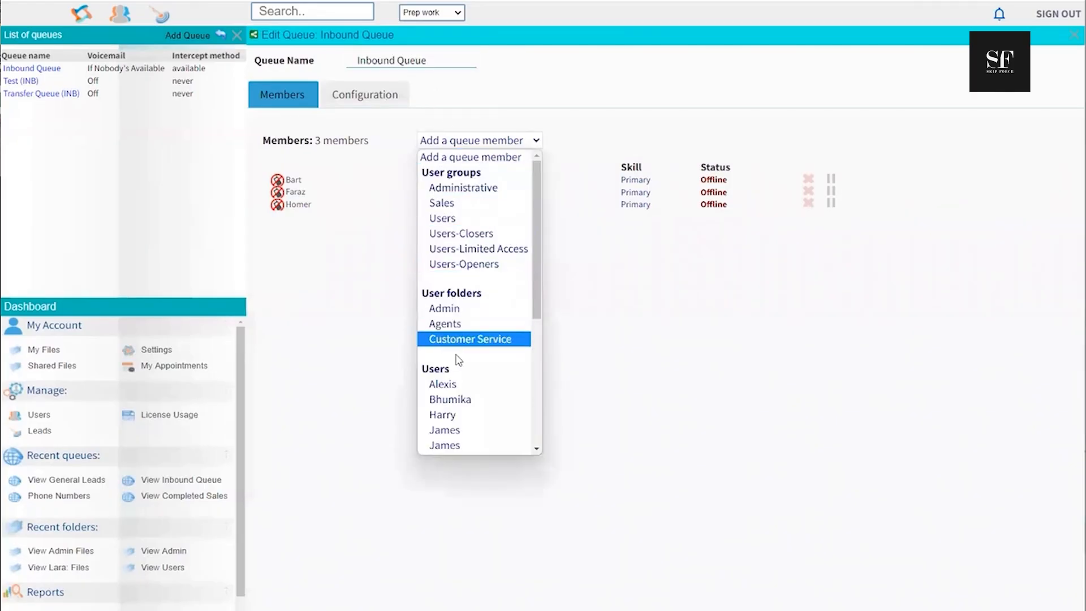
{"action": "left_click", "coordinate": [453, 384]}
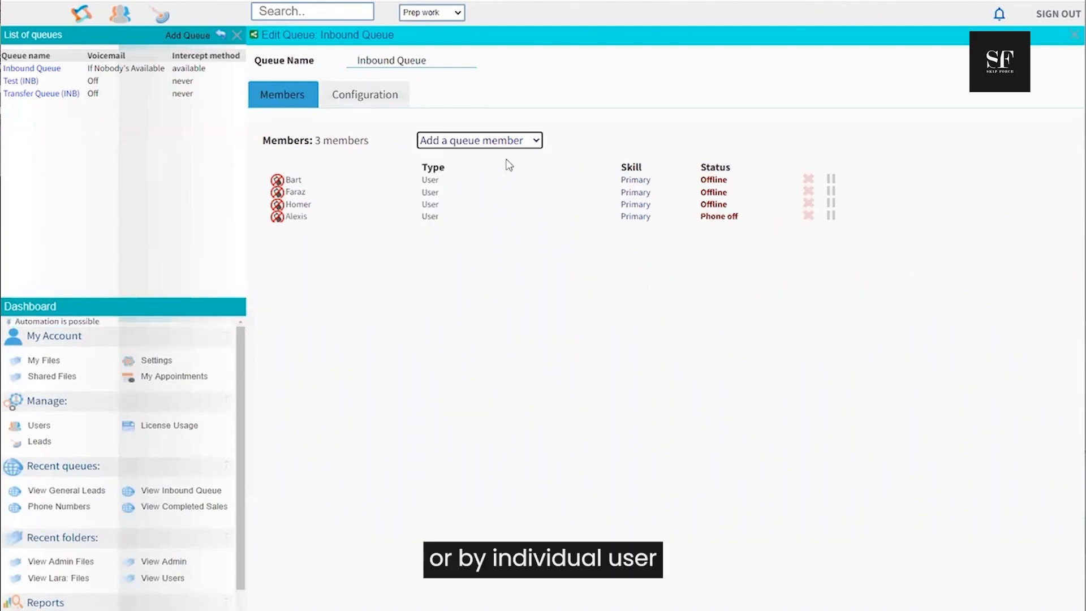
{"action": "left_click", "coordinate": [521, 146]}
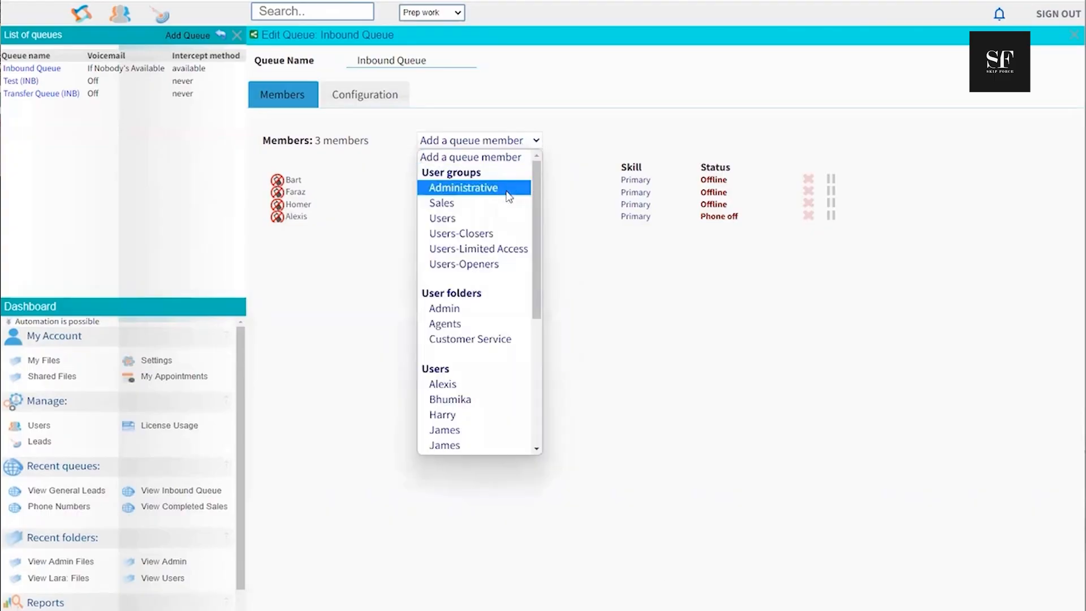
{"action": "left_click", "coordinate": [584, 139]}
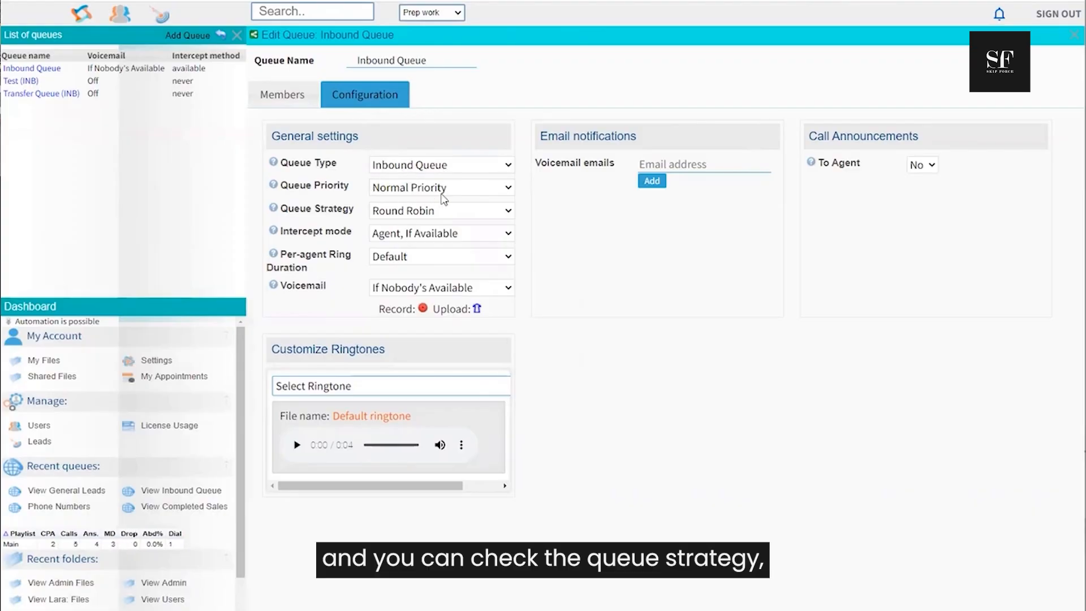
Review the Inbound Queue's strategy options and the help explanations for queue strategy, intercept mode, per-agent ring duration and voicemail.
{"action": "left_click", "coordinate": [433, 217]}
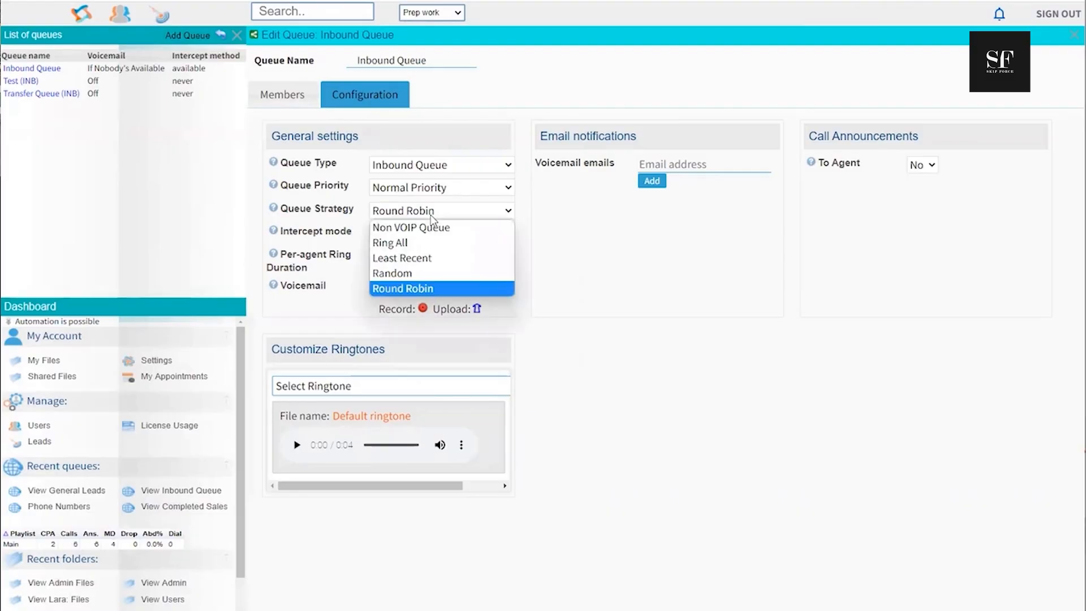
{"action": "left_click", "coordinate": [433, 218]}
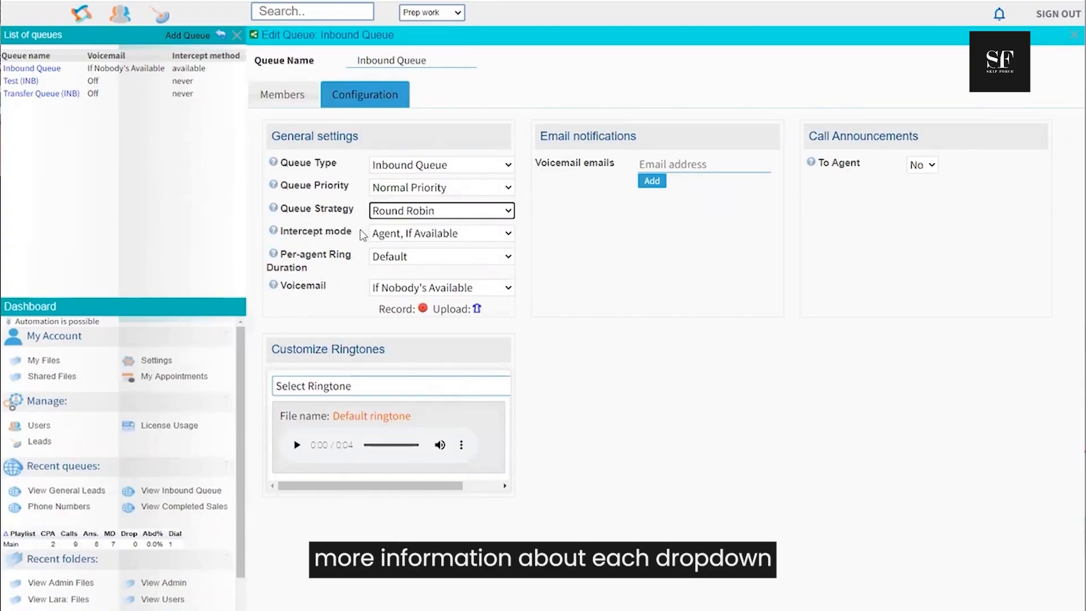
{"action": "mouse_move", "coordinate": [274, 209]}
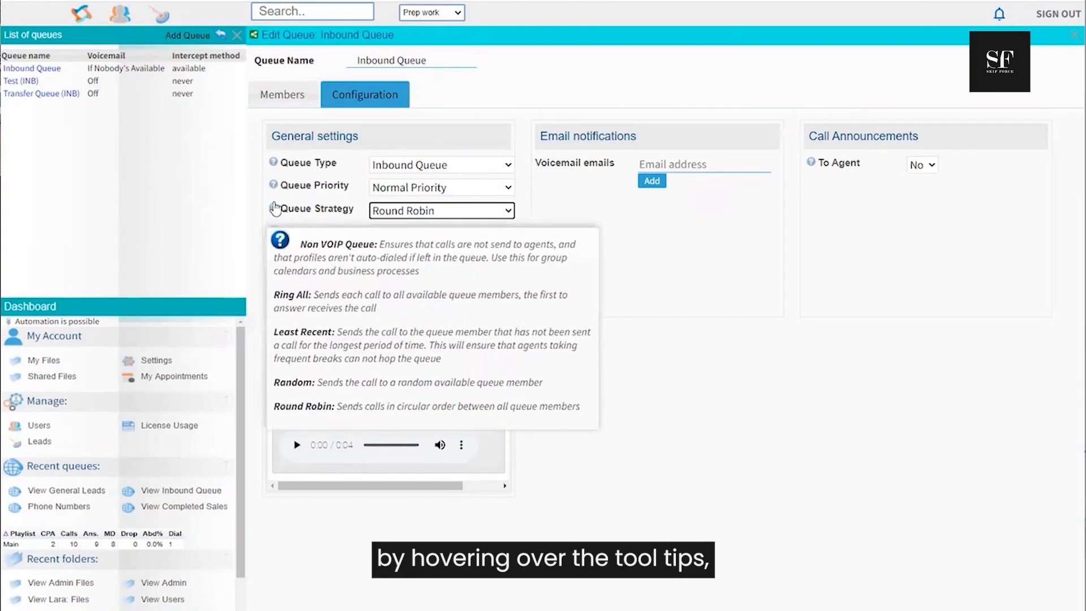
{"action": "mouse_move", "coordinate": [276, 237]}
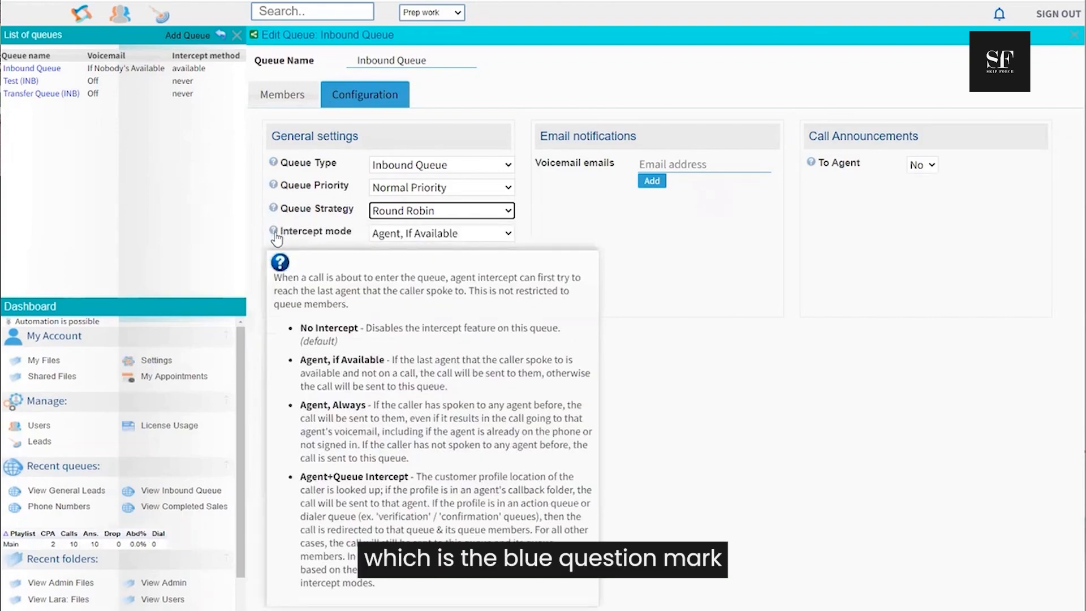
{"action": "mouse_move", "coordinate": [275, 257]}
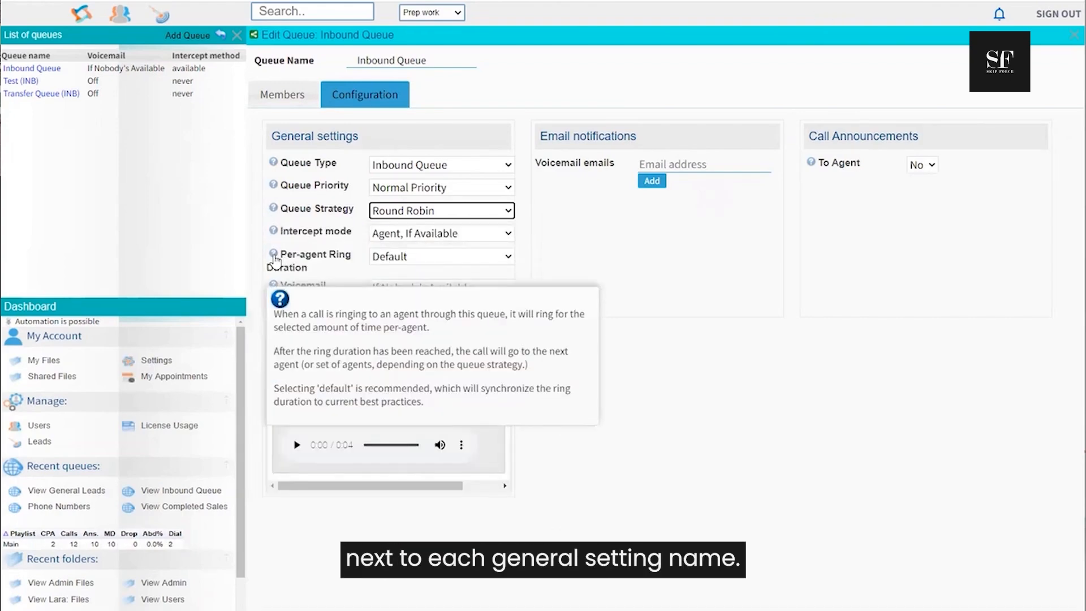
{"action": "mouse_move", "coordinate": [277, 287]}
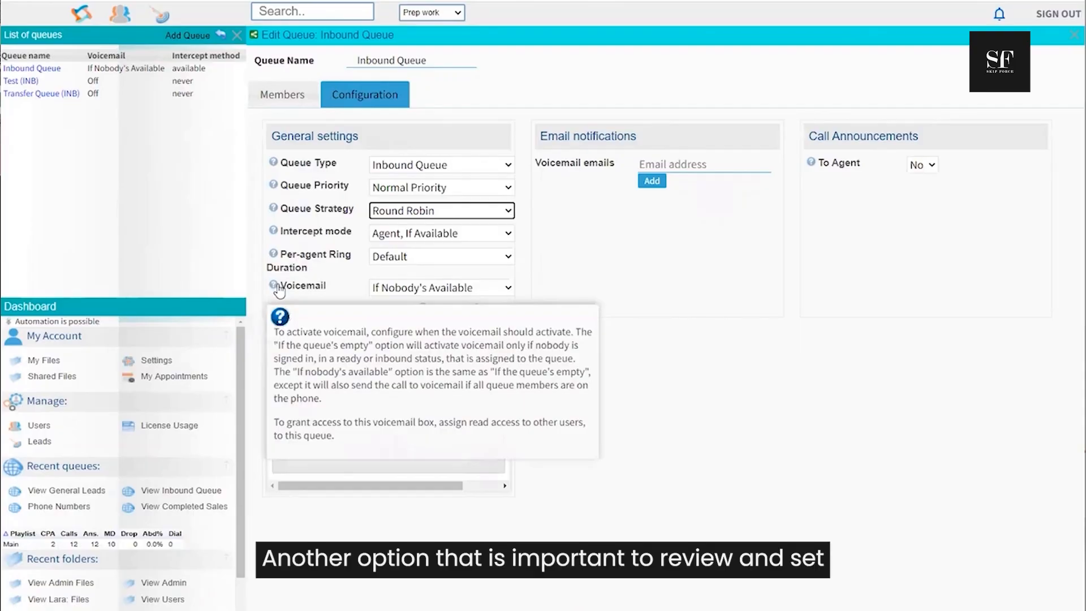
{"action": "left_click", "coordinate": [346, 272]}
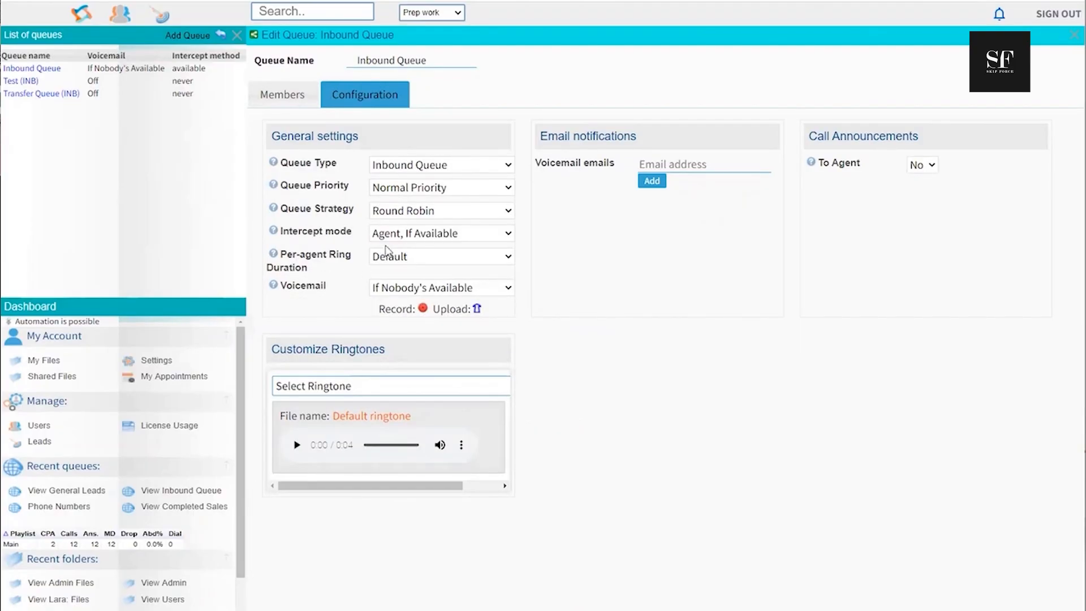
Keep the intercept mode at Agent, If Available and review the choices for voicemail and call announcements to the agent.
{"action": "left_click", "coordinate": [411, 237]}
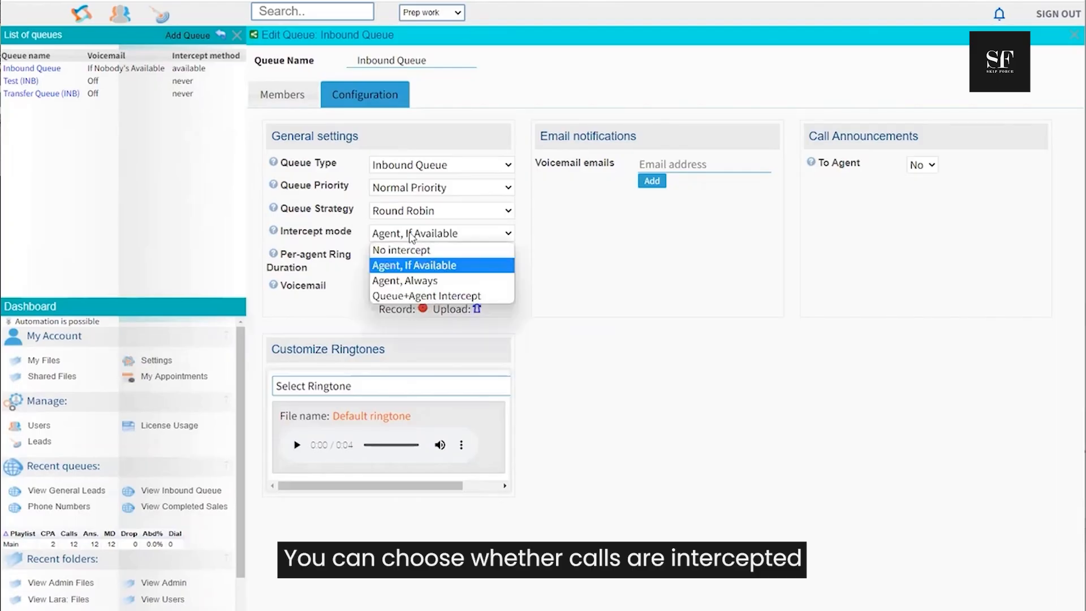
{"action": "left_click", "coordinate": [409, 266]}
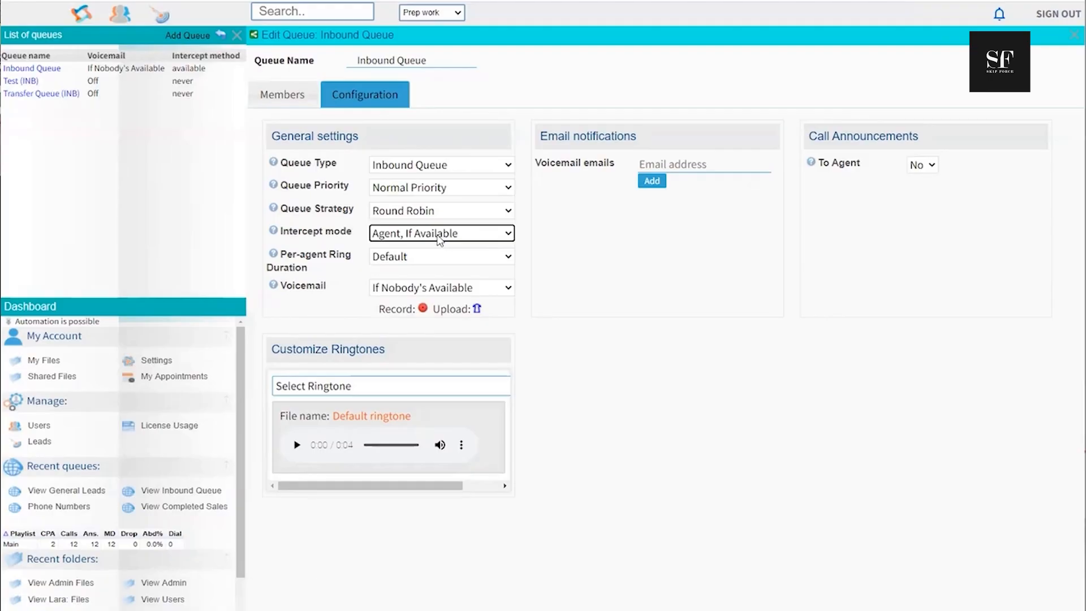
{"action": "left_click", "coordinate": [433, 289]}
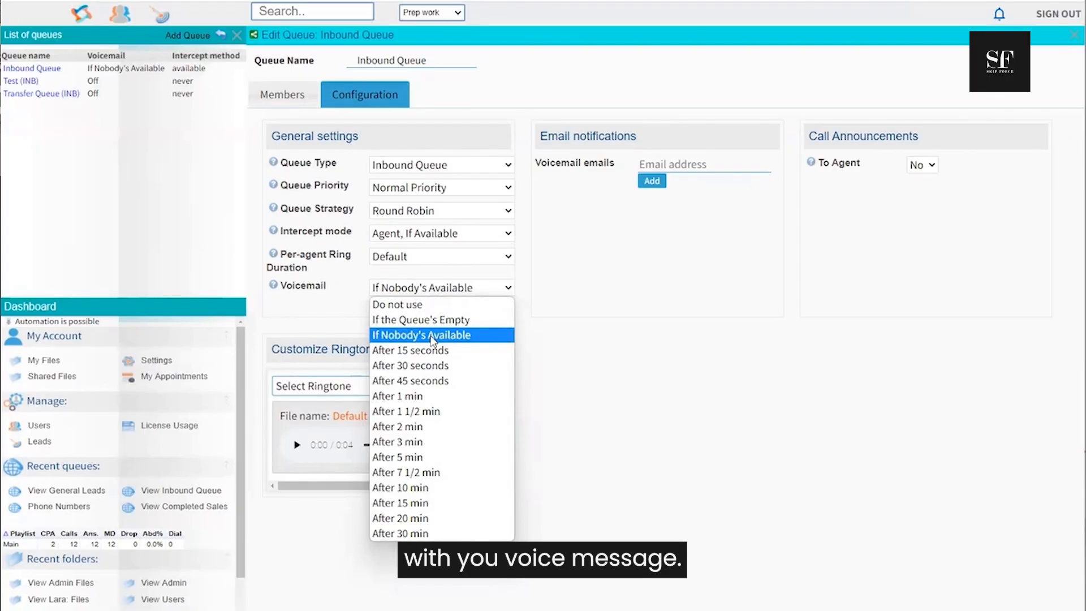
{"action": "left_click", "coordinate": [340, 310]}
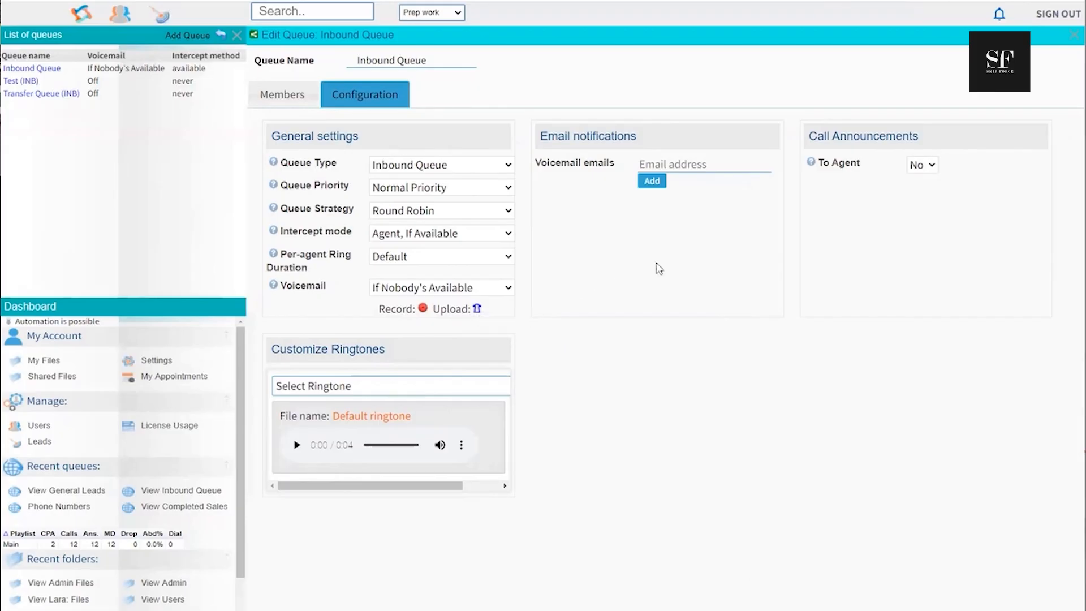
{"action": "left_click", "coordinate": [929, 172]}
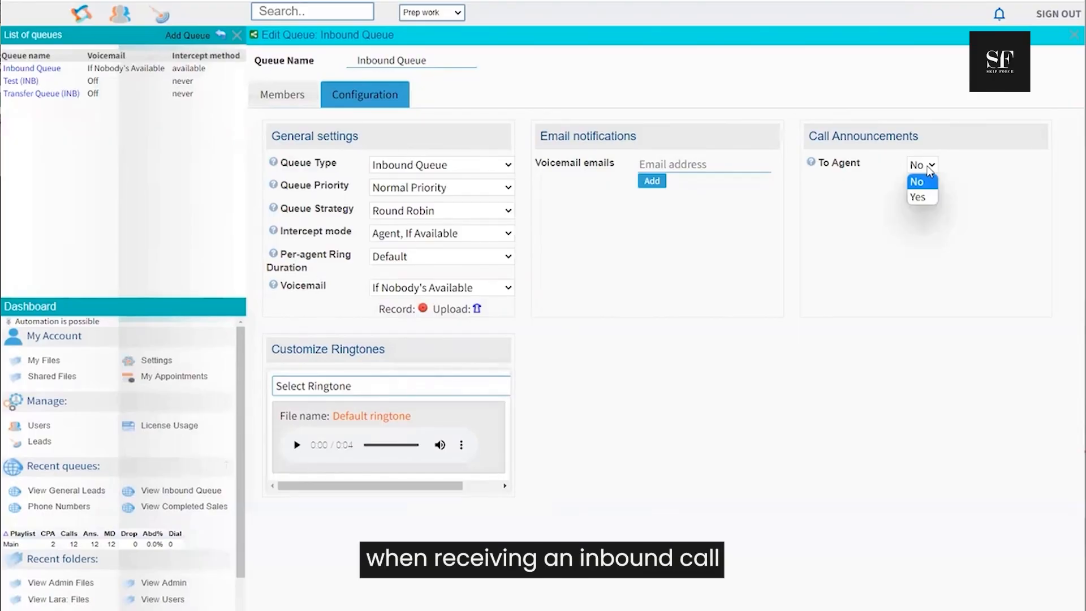
{"action": "left_click", "coordinate": [928, 171]}
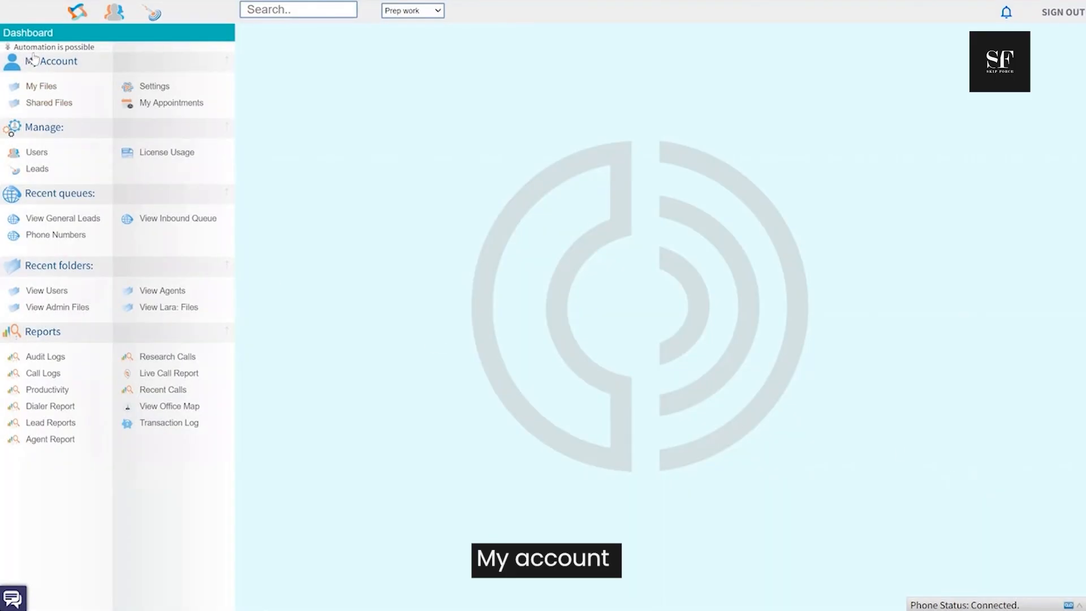
Open the Phone Numbers / Caller ID list from the VOIP settings.
{"action": "left_click", "coordinate": [146, 91]}
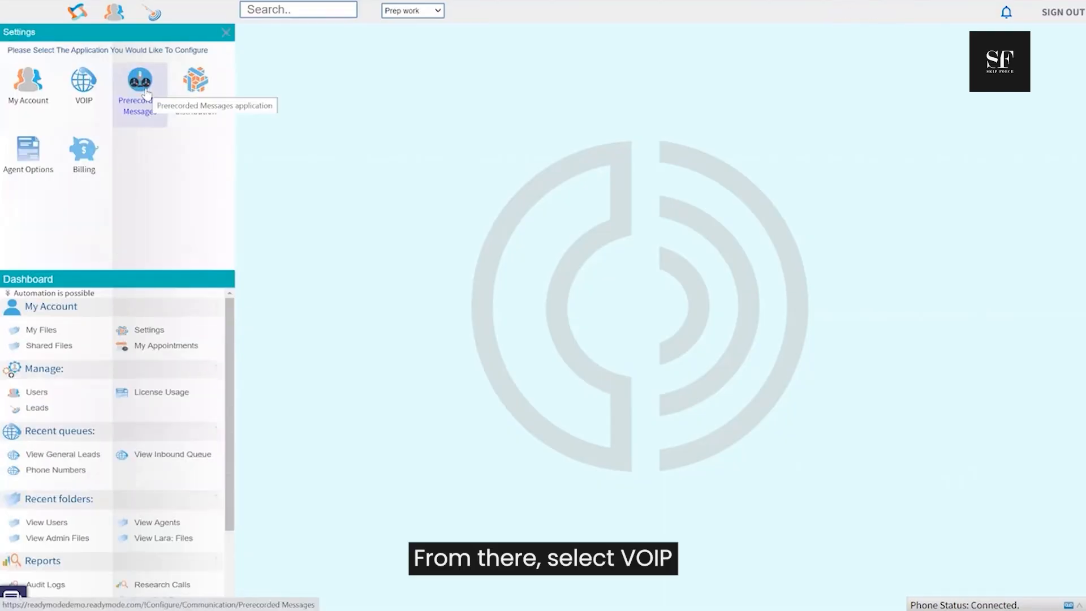
{"action": "left_click", "coordinate": [85, 83]}
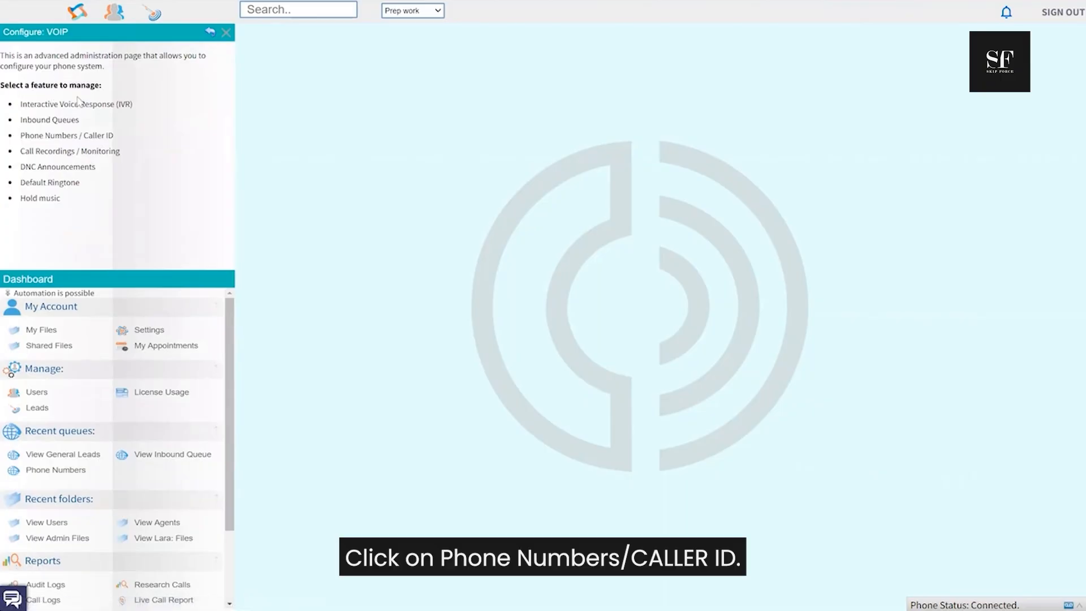
{"action": "left_click", "coordinate": [47, 138]}
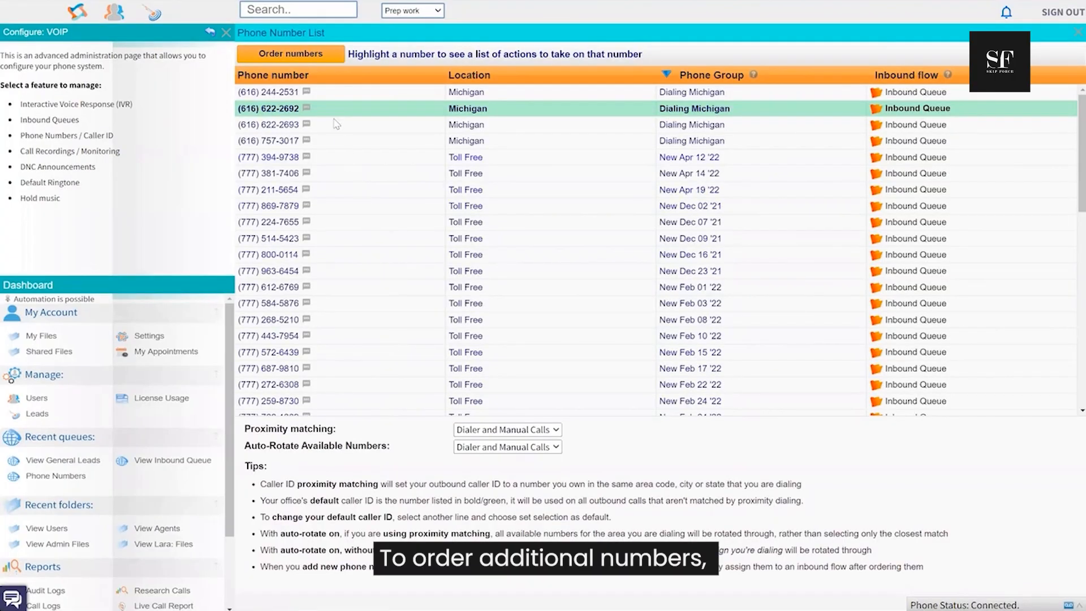
Start ordering an additional phone number and search for available numbers with area code 777.
{"action": "left_click", "coordinate": [326, 56]}
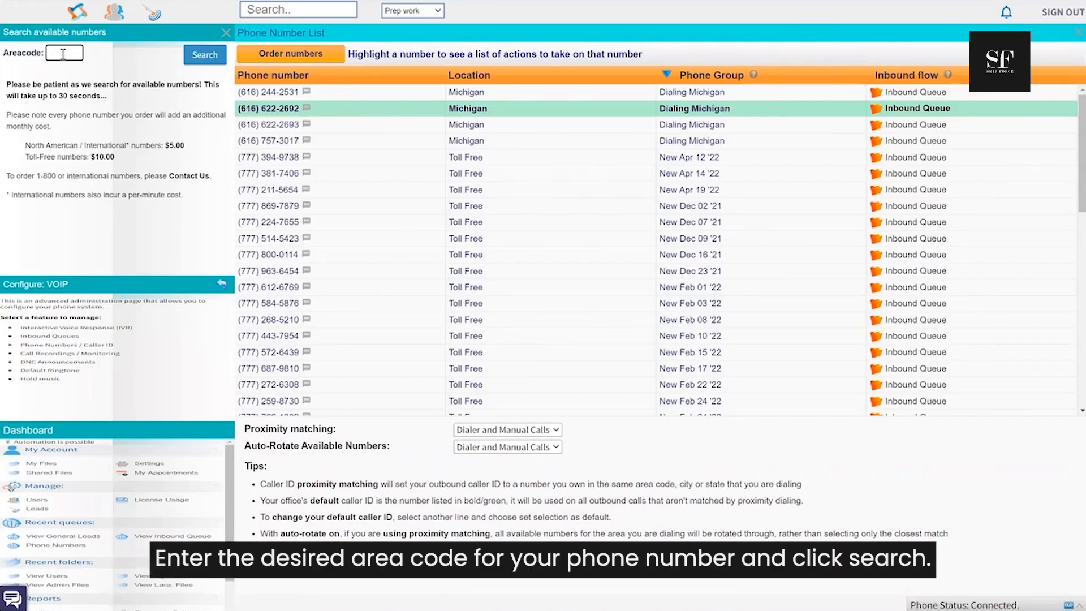
{"action": "type", "text": "777"}
{"action": "key", "text": "Return"}
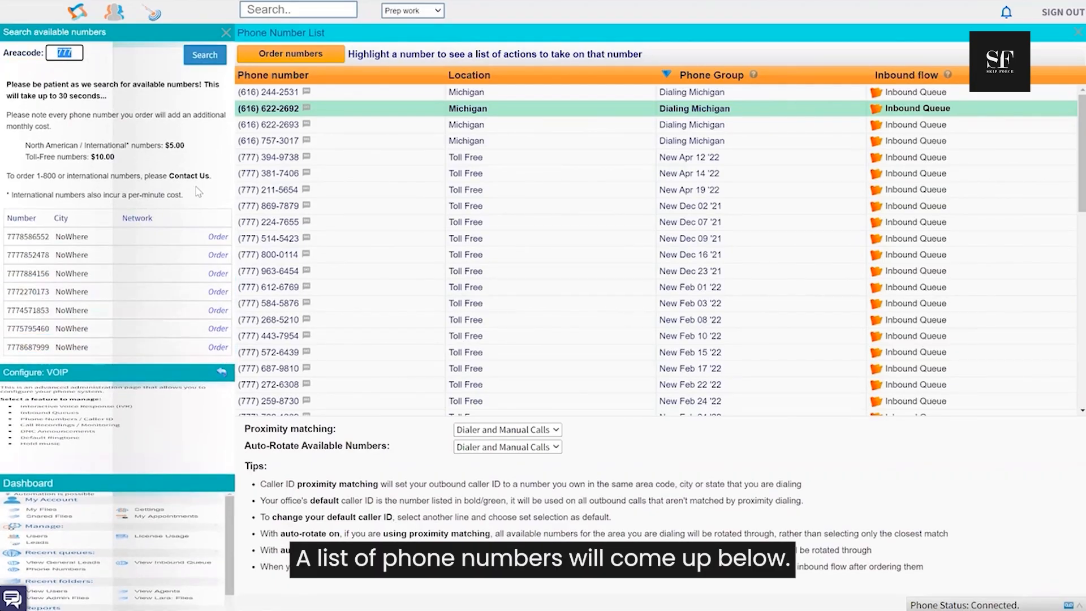
Order the first available number found and forward its inbound calls to the Inbound Queue.
{"action": "left_click", "coordinate": [217, 237]}
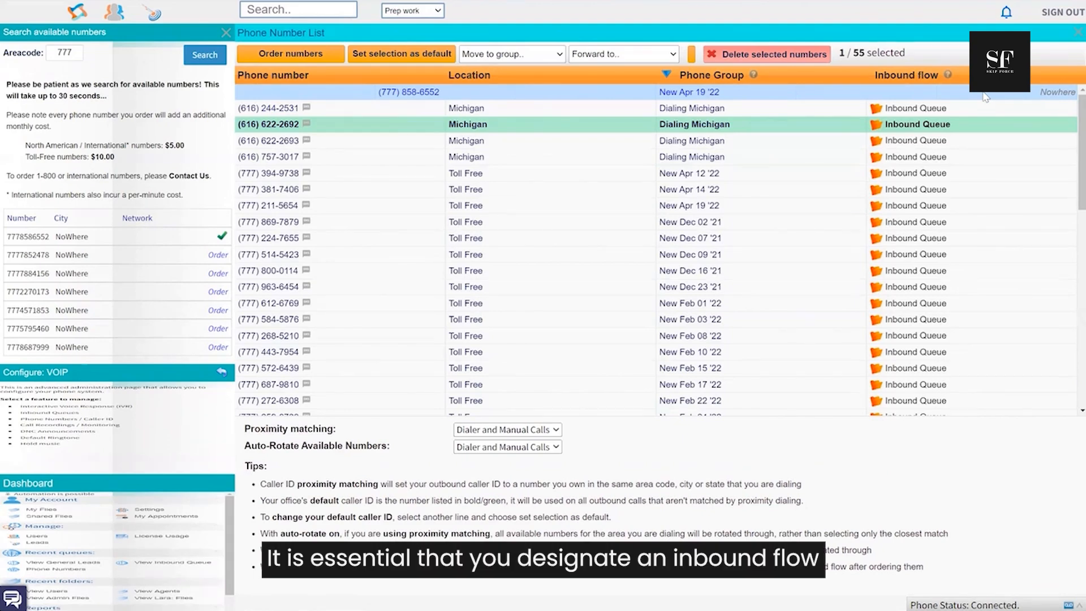
{"action": "left_click", "coordinate": [666, 56]}
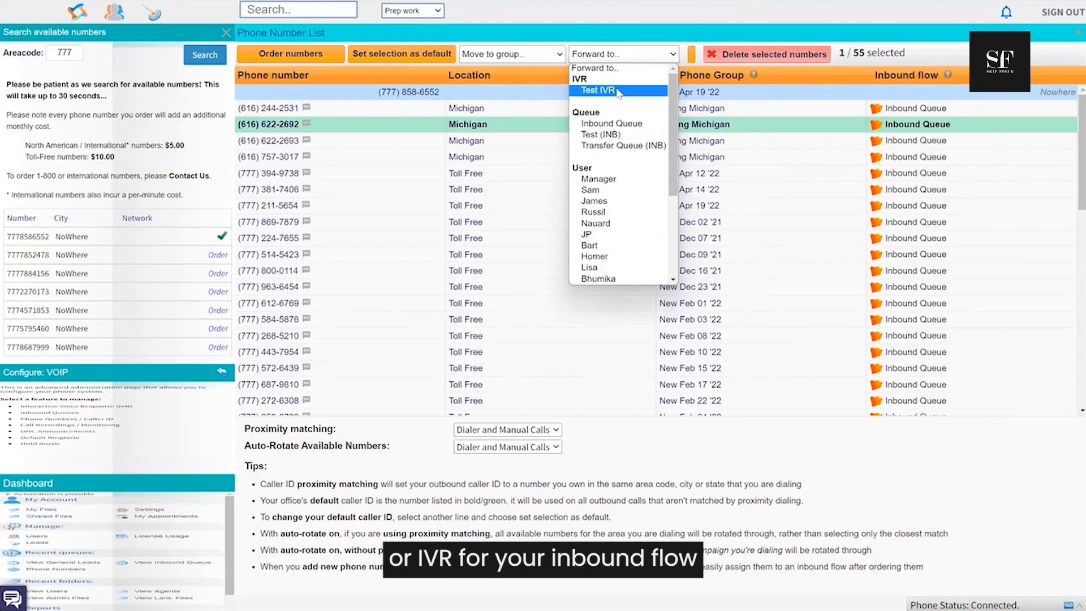
{"action": "left_click", "coordinate": [620, 130]}
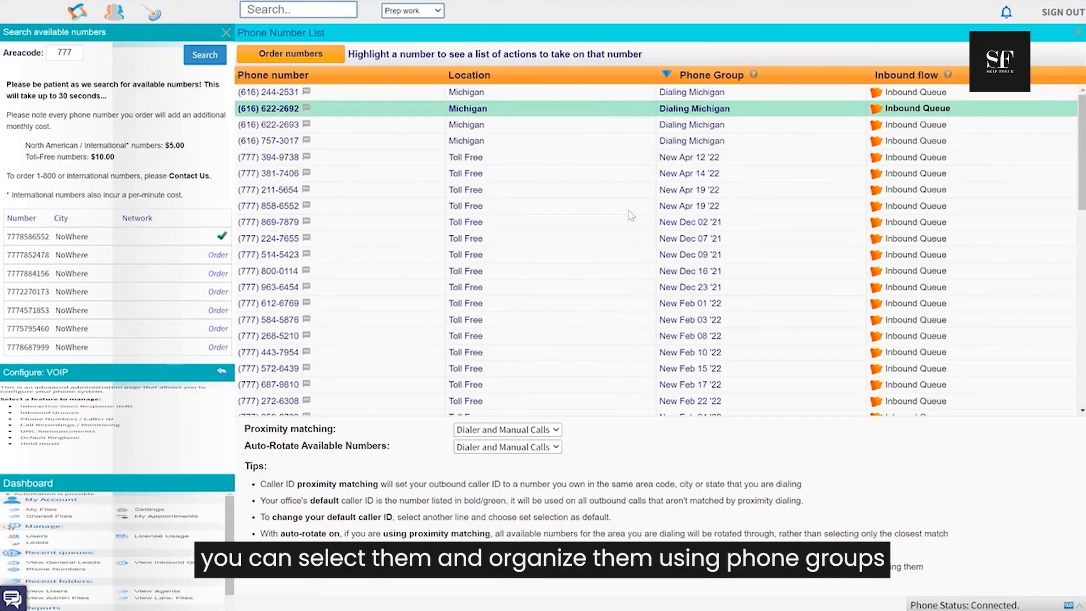
Select the first Michigan number in the list and review the phone groups it can be moved to.
{"action": "left_click", "coordinate": [624, 96]}
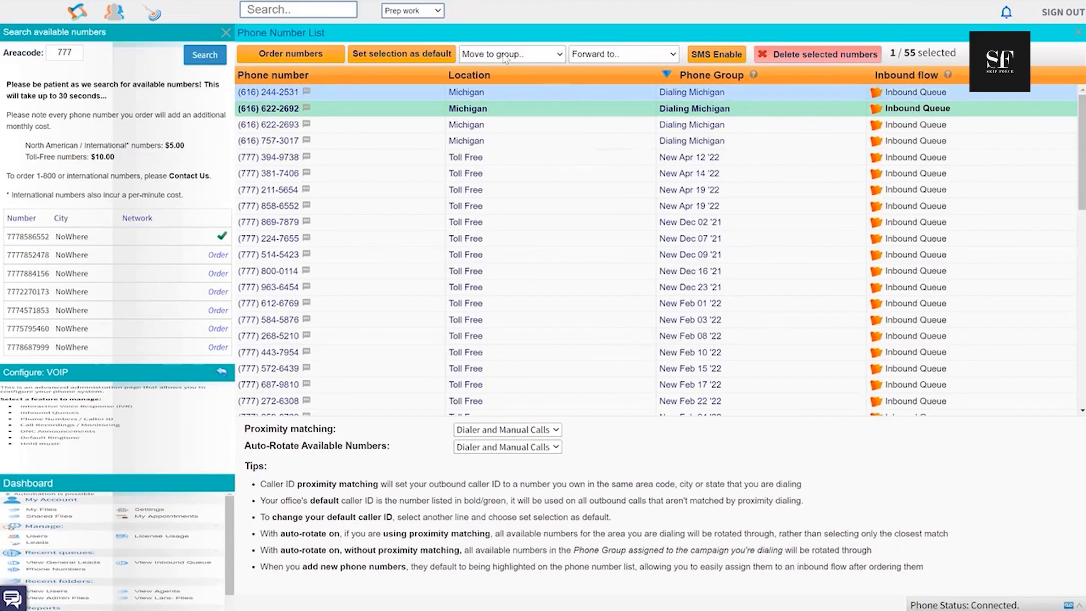
{"action": "left_click", "coordinate": [505, 55]}
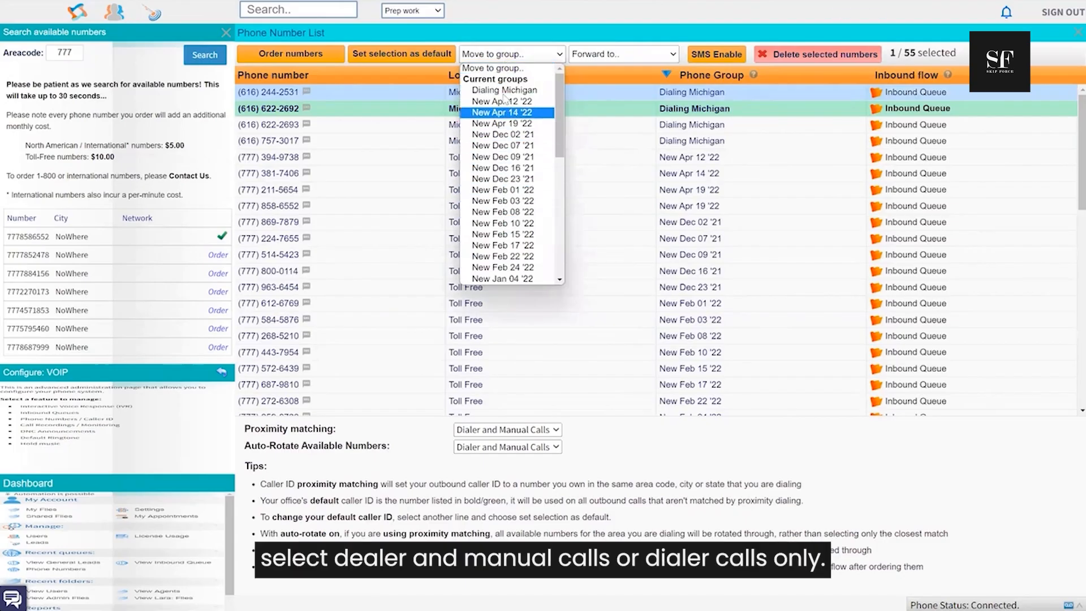
{"action": "left_click", "coordinate": [518, 54]}
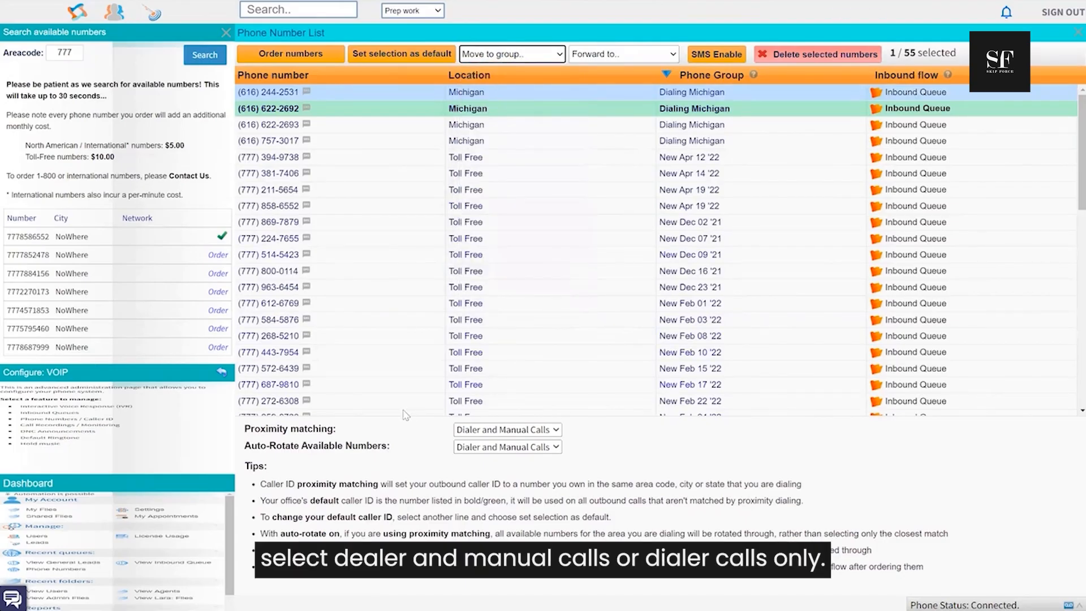
Choose Dialer and Manual Calls for proximity matching and check the auto-rotate setting for available numbers.
{"action": "left_click", "coordinate": [503, 432]}
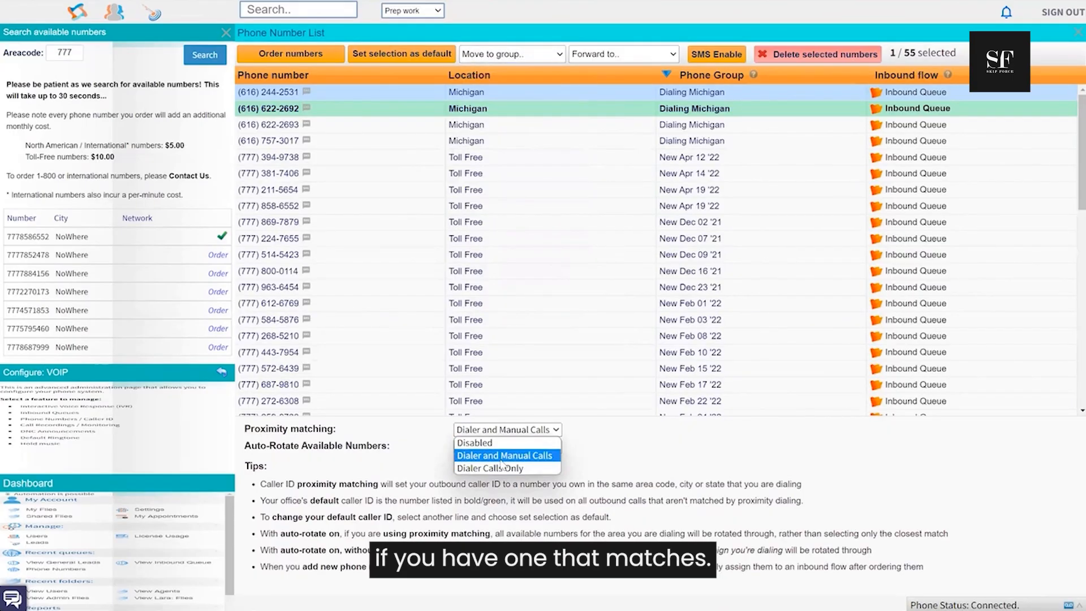
{"action": "left_click", "coordinate": [501, 461]}
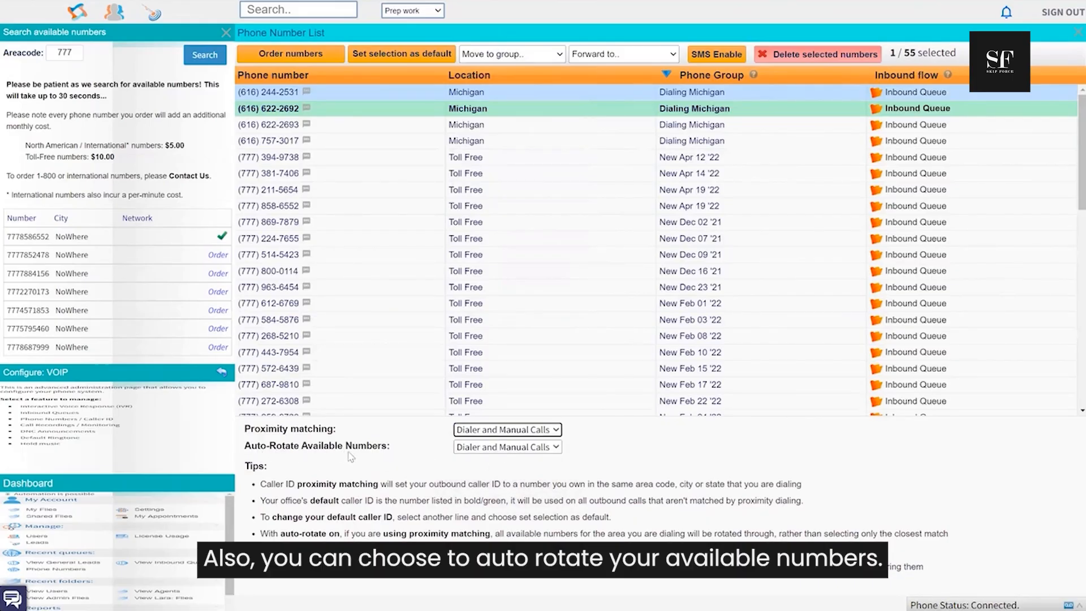
{"action": "left_click", "coordinate": [484, 447]}
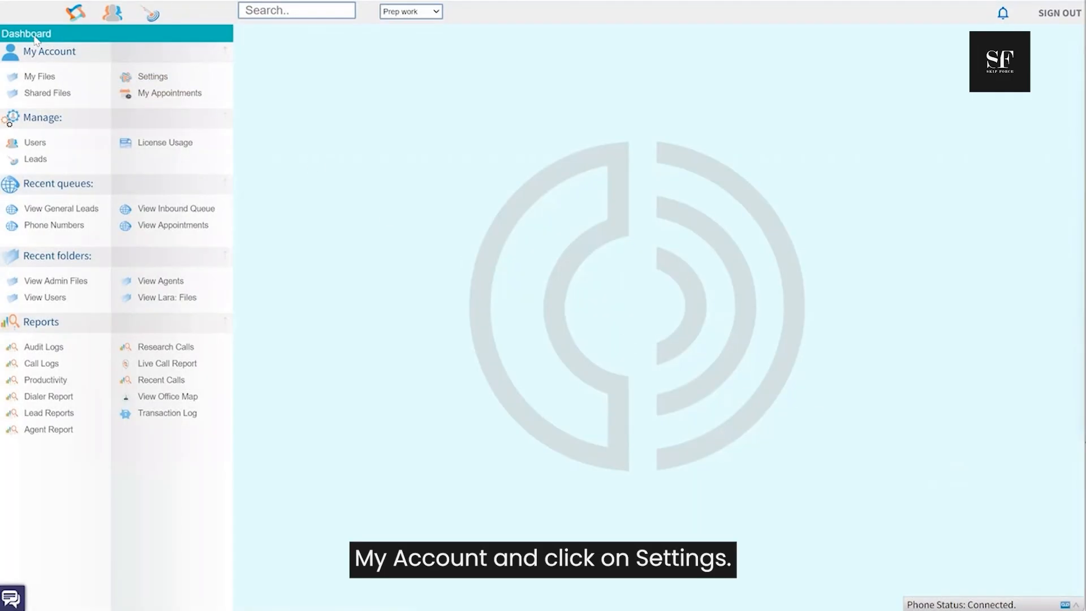
Open the Agent Options in the account settings and review the profile features down to the profile tabs.
{"action": "left_click", "coordinate": [152, 77]}
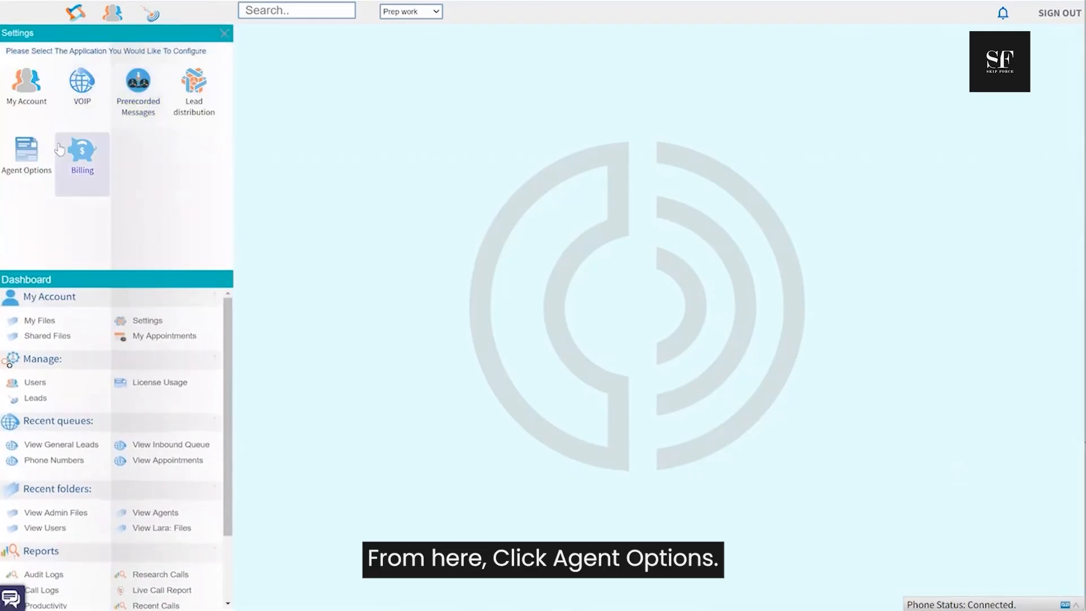
{"action": "left_click", "coordinate": [24, 159]}
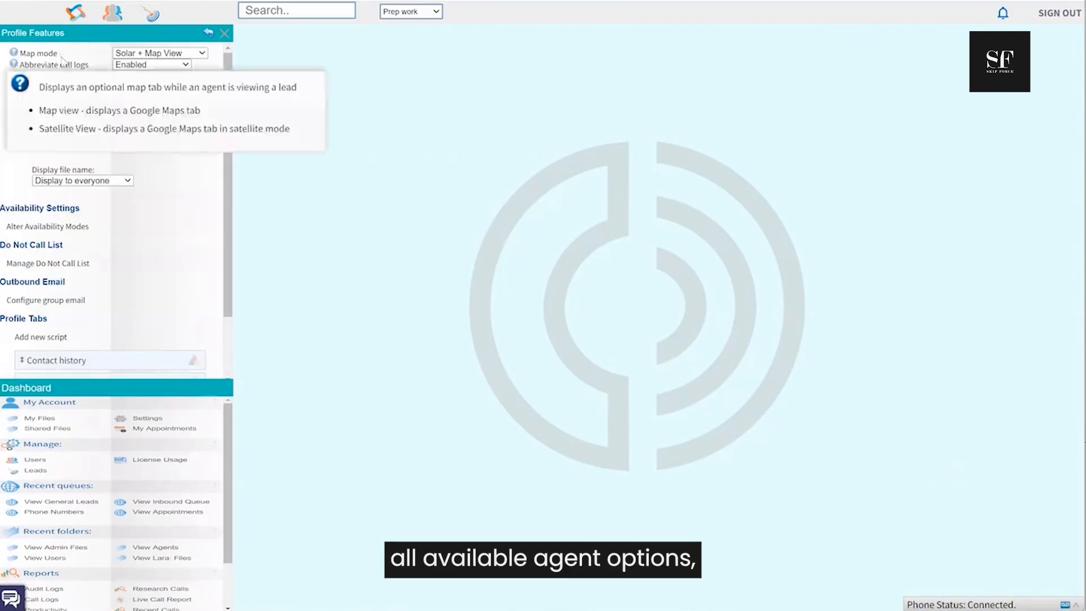
{"action": "mouse_move", "coordinate": [59, 103]}
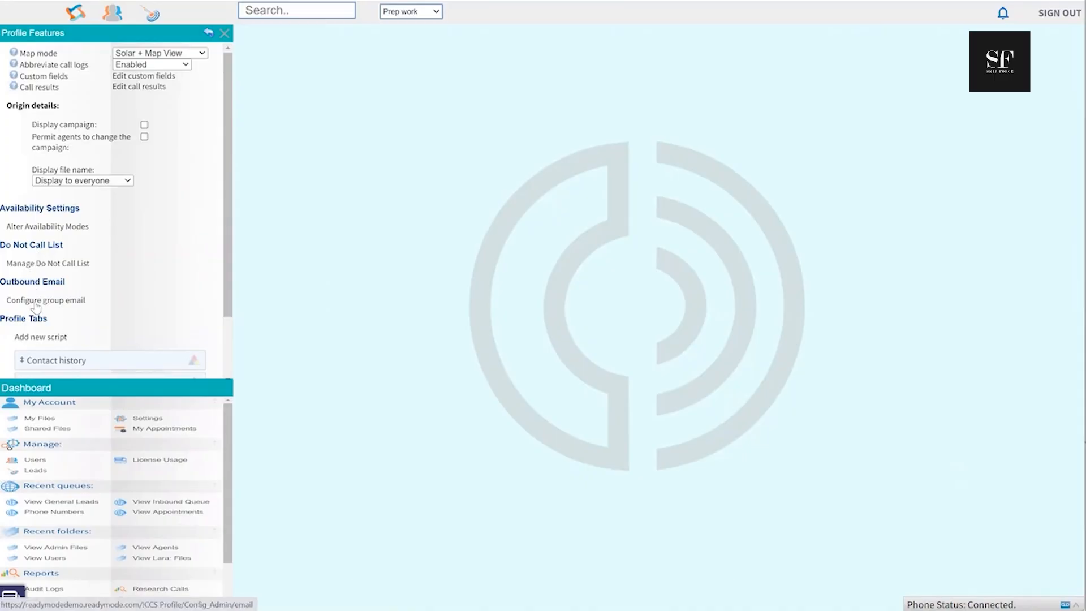
{"action": "scroll", "coordinate": [51, 302], "scroll_direction": "down", "scroll_amount": 3}
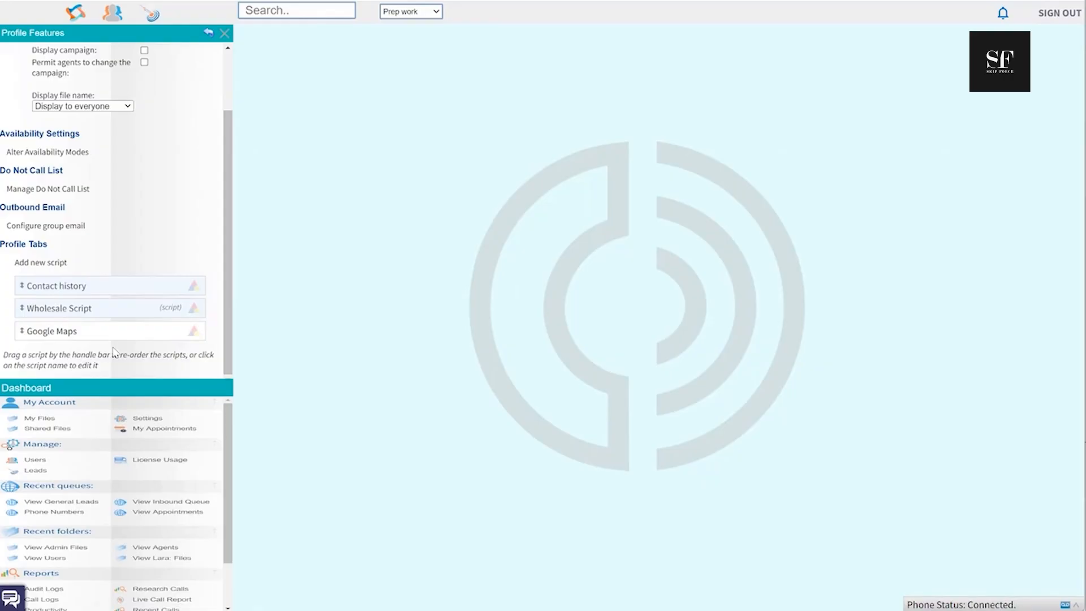
Add a new script to the profile tabs, name it "Script" and move on to its text body.
{"action": "left_click", "coordinate": [47, 270]}
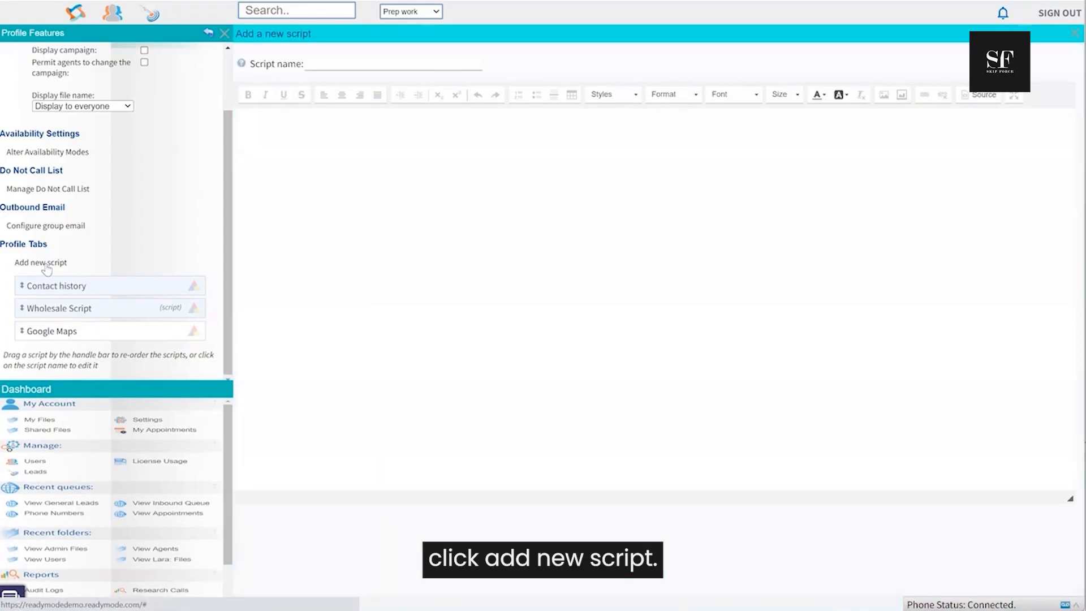
{"action": "left_click", "coordinate": [346, 64]}
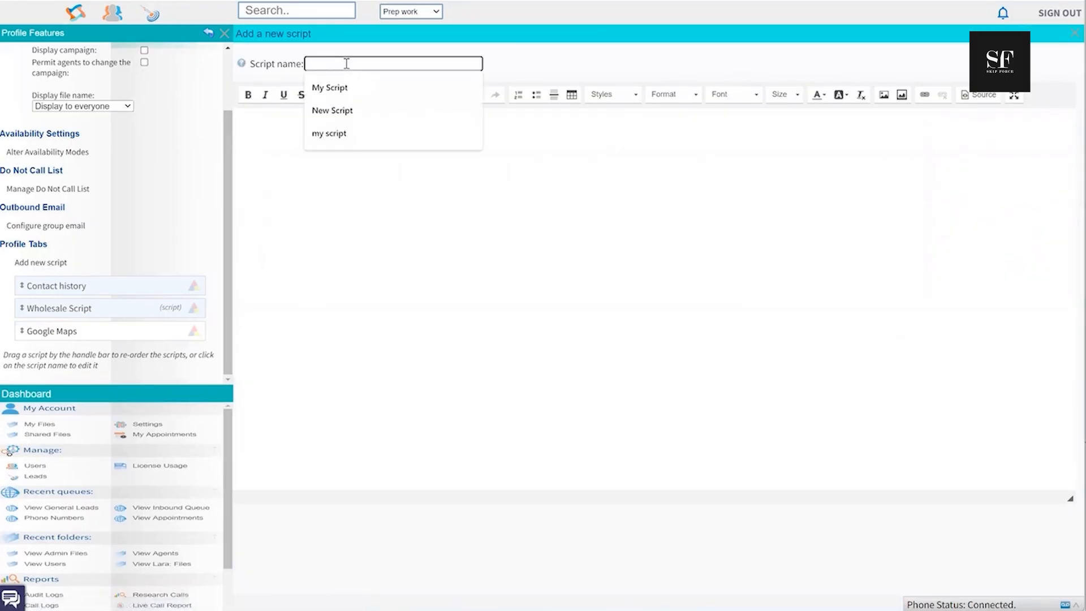
{"action": "type", "text": "Script"}
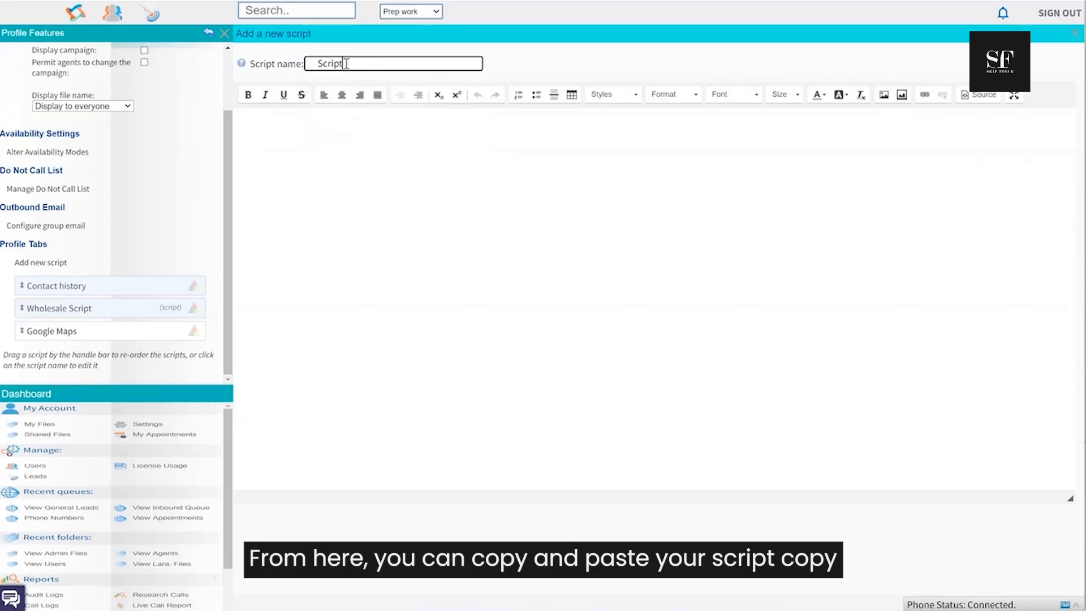
{"action": "key", "text": "Tab"}
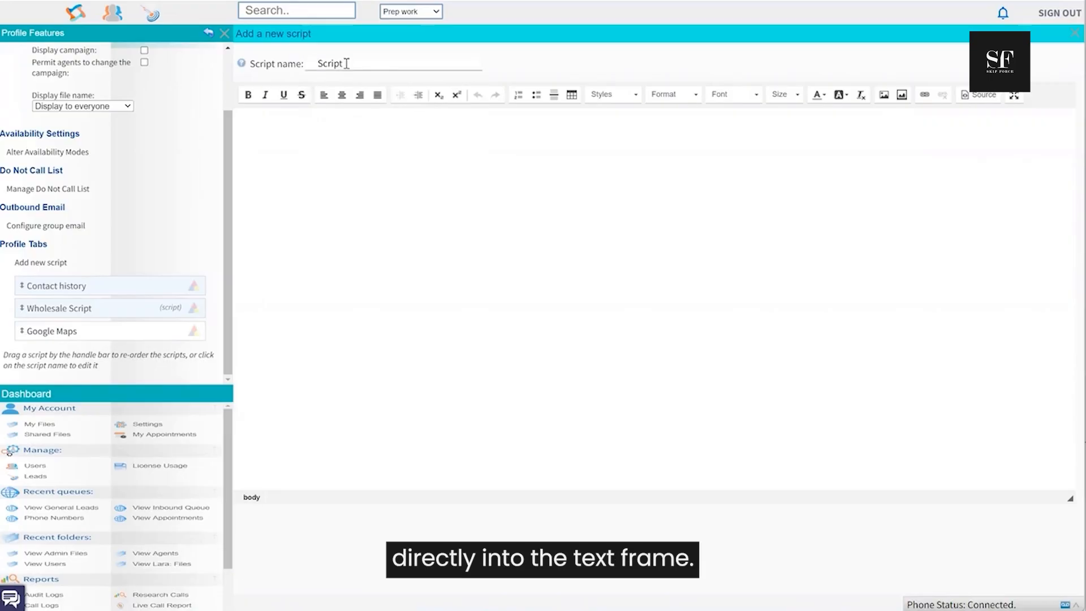
Write the script body as "Hi (First Name)," and "My name is (user.first name)." on separate lines and check both variables.
{"action": "type", "text": "Hi (First Name), My name is (user.first name)."}
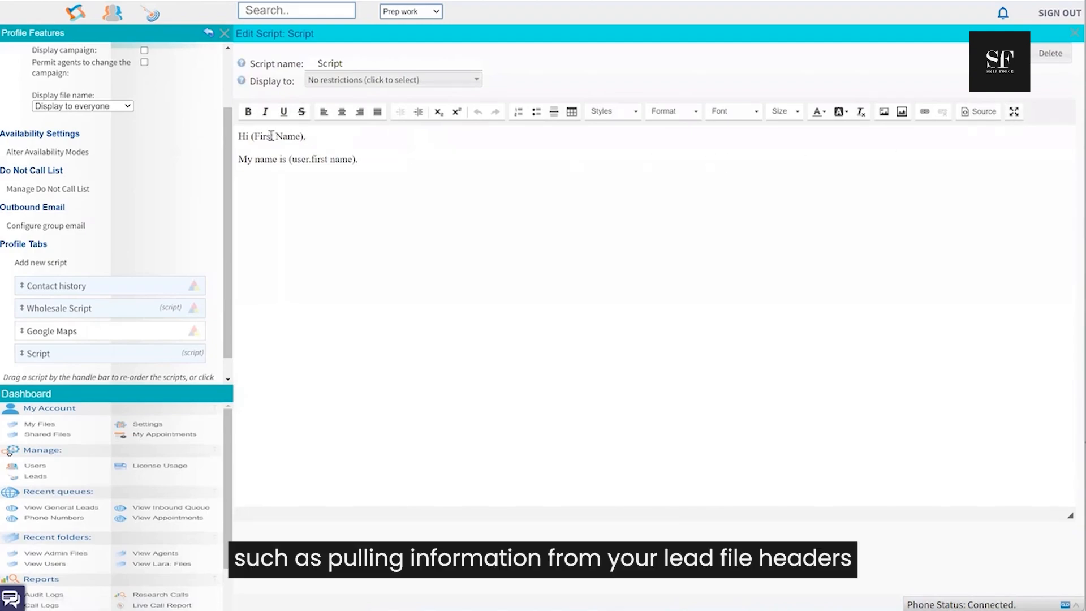
{"action": "left_click_drag", "start_coordinate": [254, 135], "coordinate": [300, 140]}
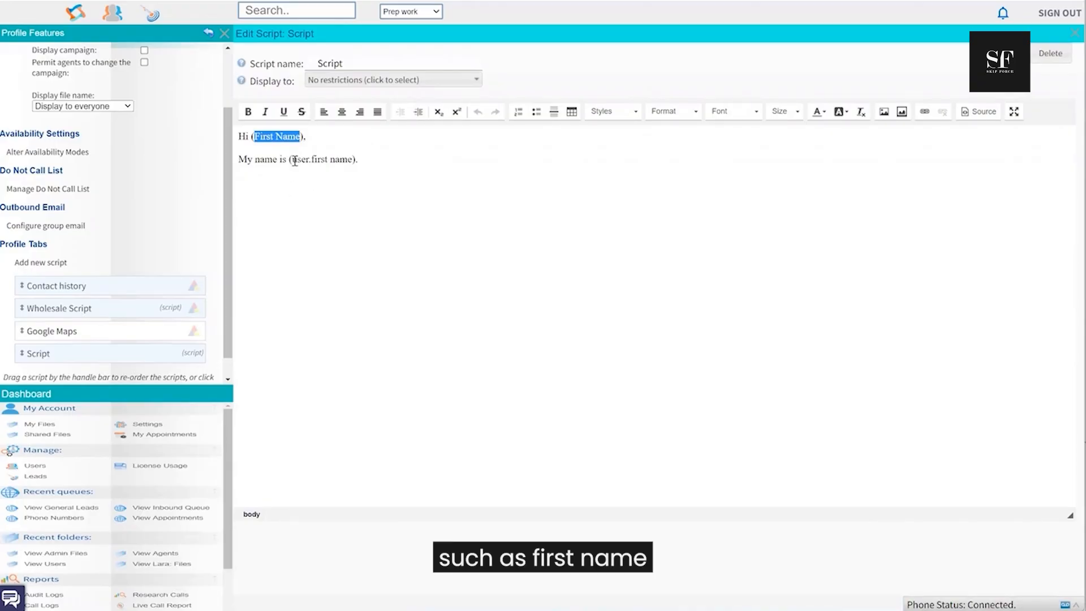
{"action": "left_click_drag", "start_coordinate": [292, 159], "coordinate": [354, 160]}
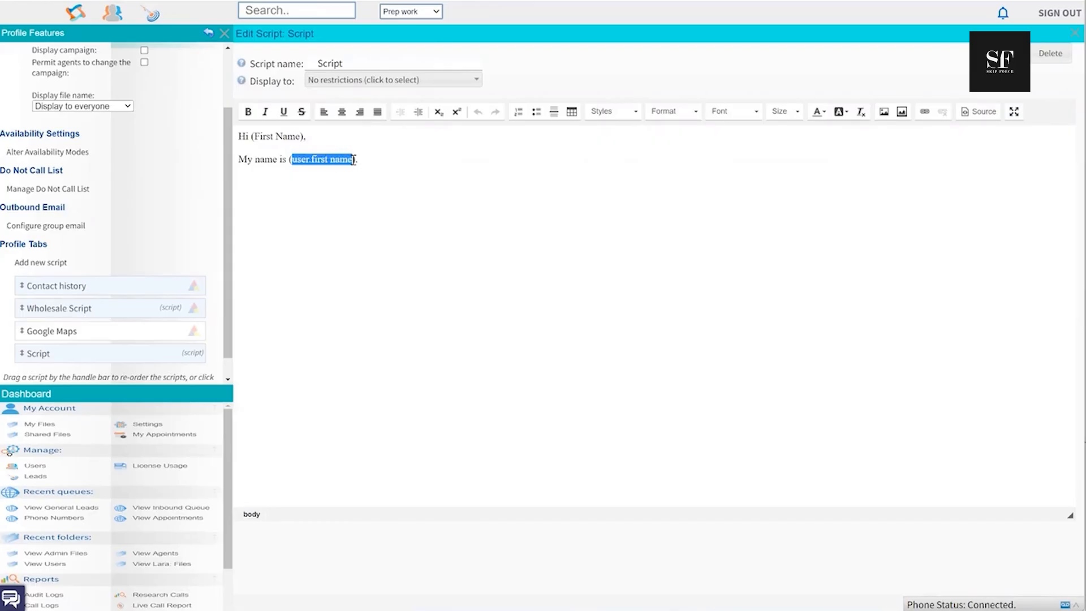
{"action": "left_click", "coordinate": [347, 201]}
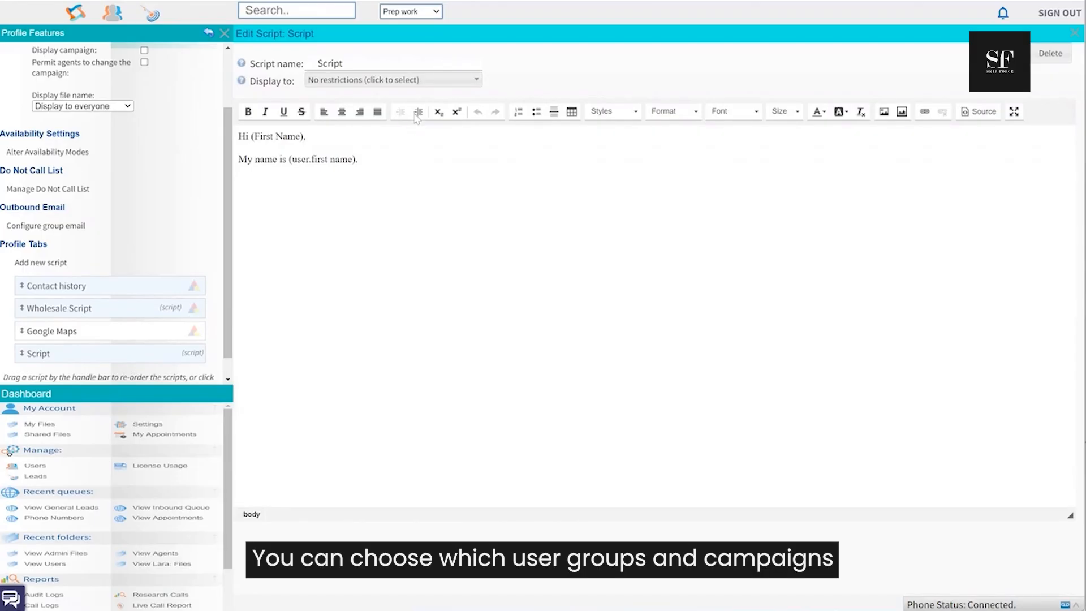
Review the user folders and campaigns the script can be displayed to, and close the script and the profile features.
{"action": "left_click", "coordinate": [429, 80]}
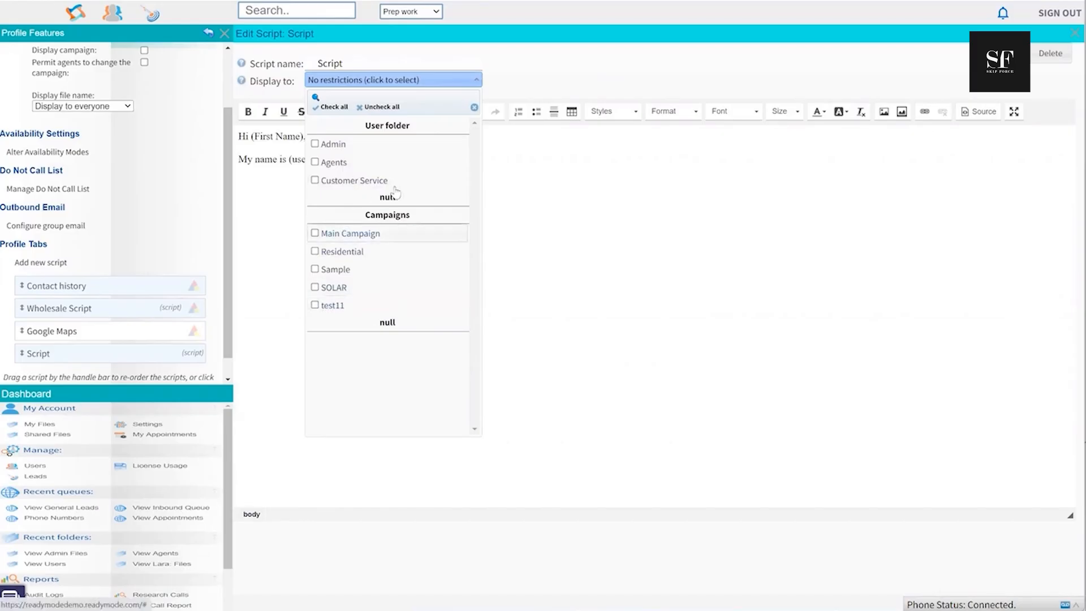
{"action": "left_click", "coordinate": [464, 83]}
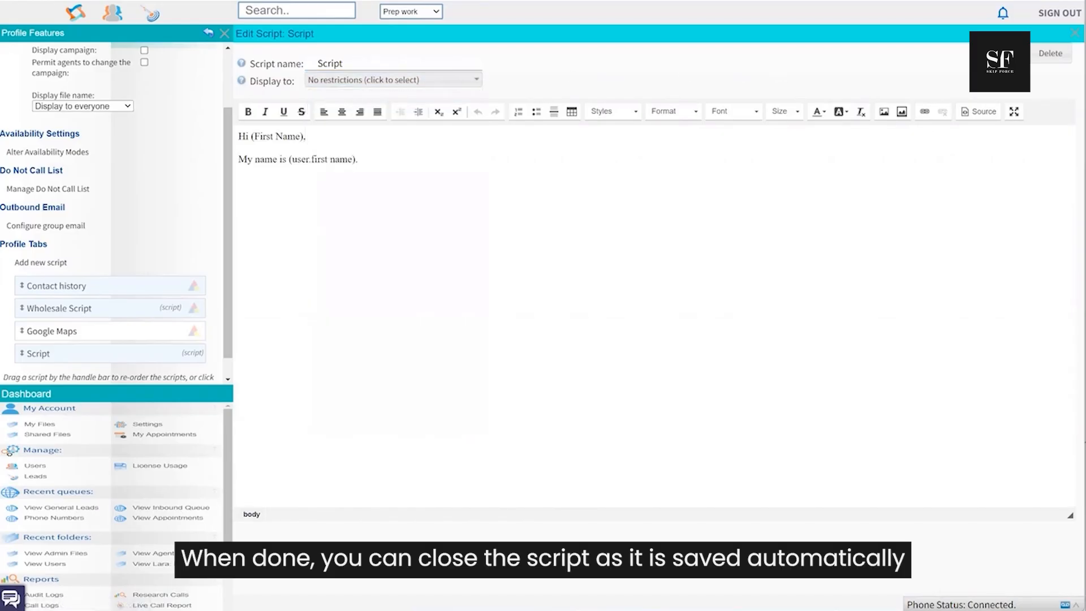
{"action": "left_click", "coordinate": [1074, 33]}
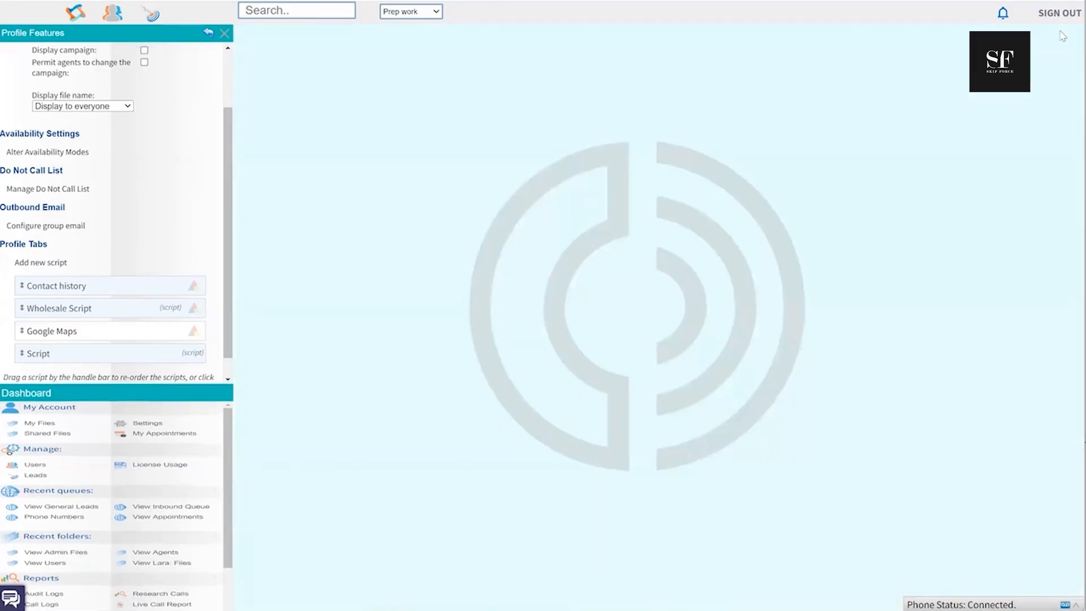
{"action": "left_click", "coordinate": [224, 33]}
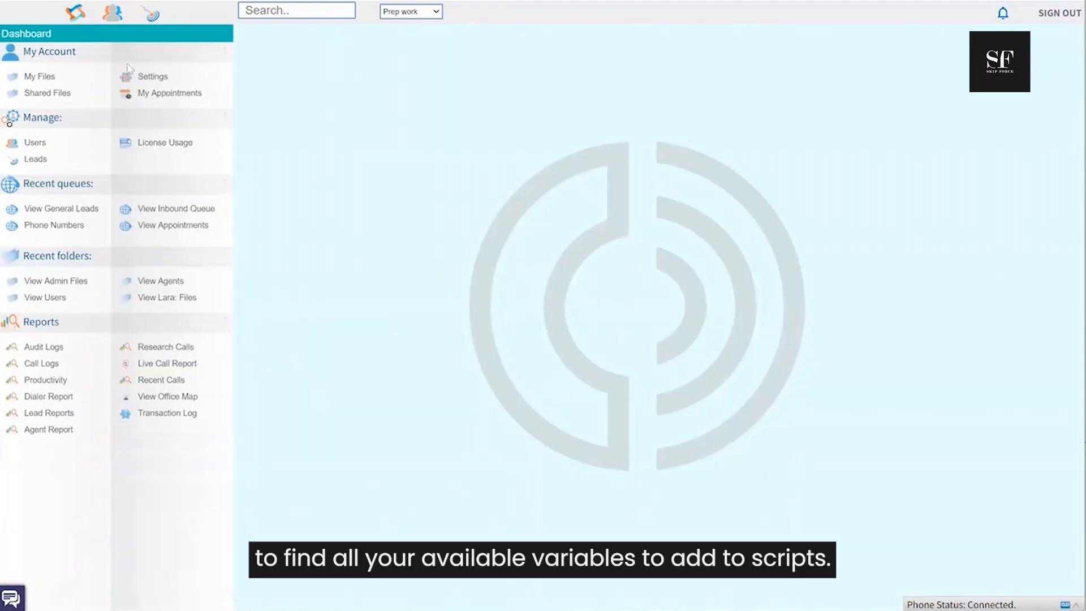
Open Email Template from the shared Admin files and show all variables available for scripts.
{"action": "left_click", "coordinate": [56, 92]}
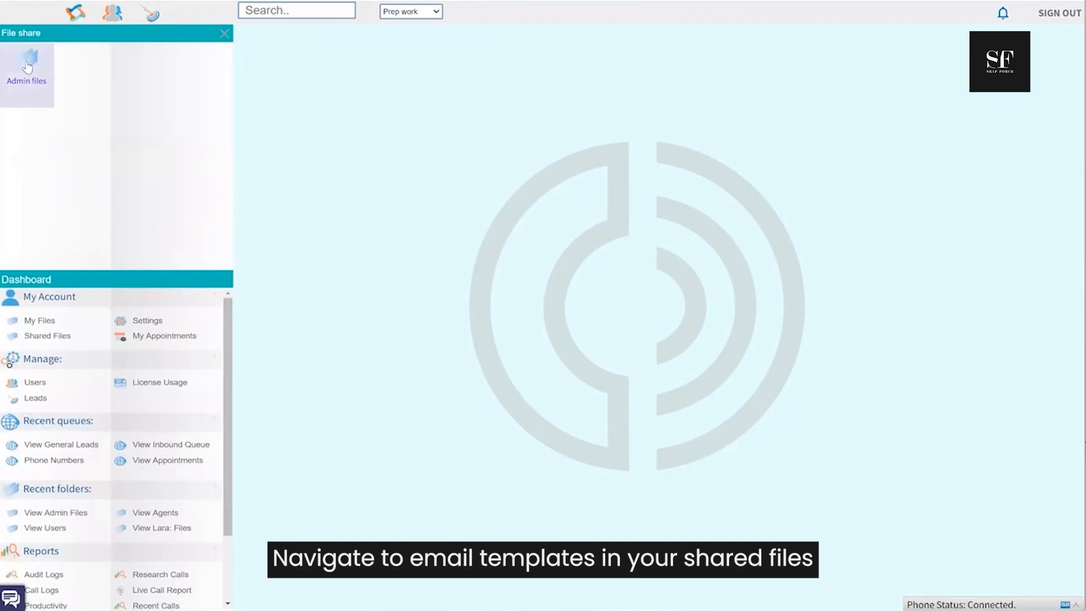
{"action": "left_click", "coordinate": [27, 67]}
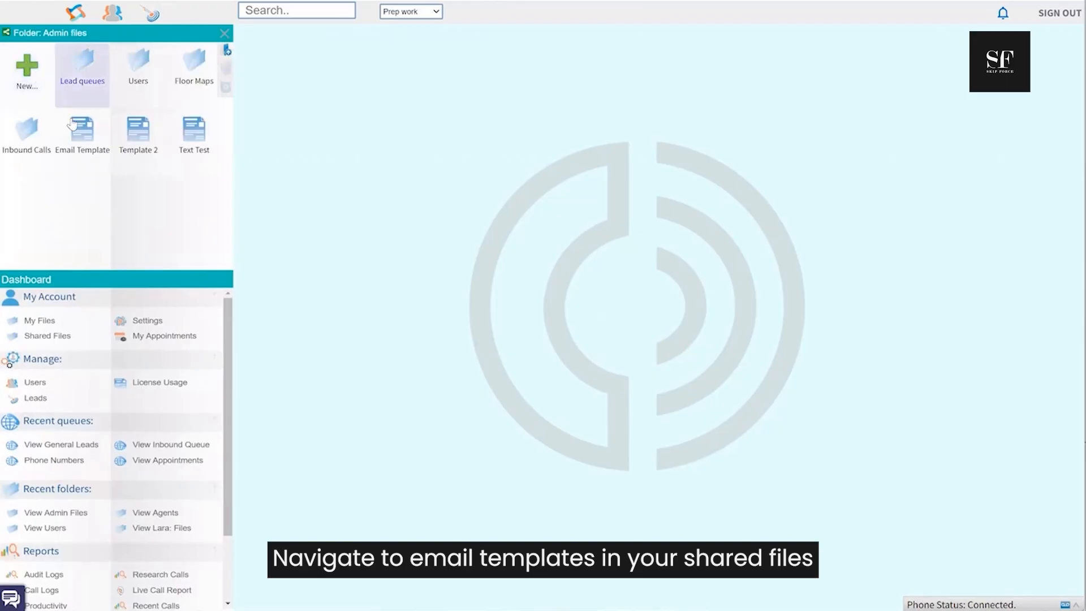
{"action": "left_click", "coordinate": [84, 136]}
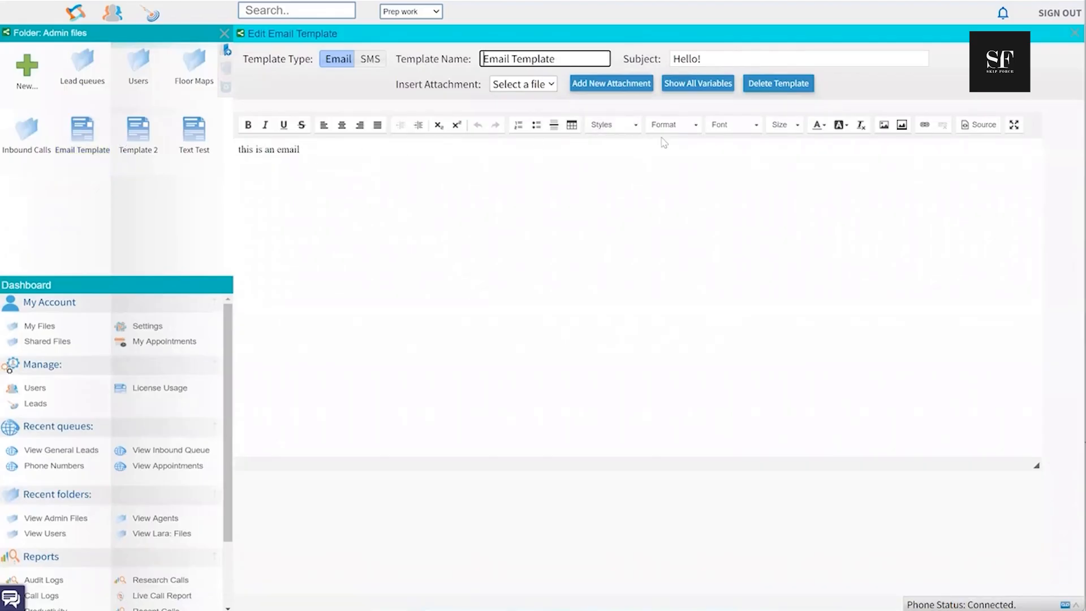
{"action": "left_click", "coordinate": [698, 85]}
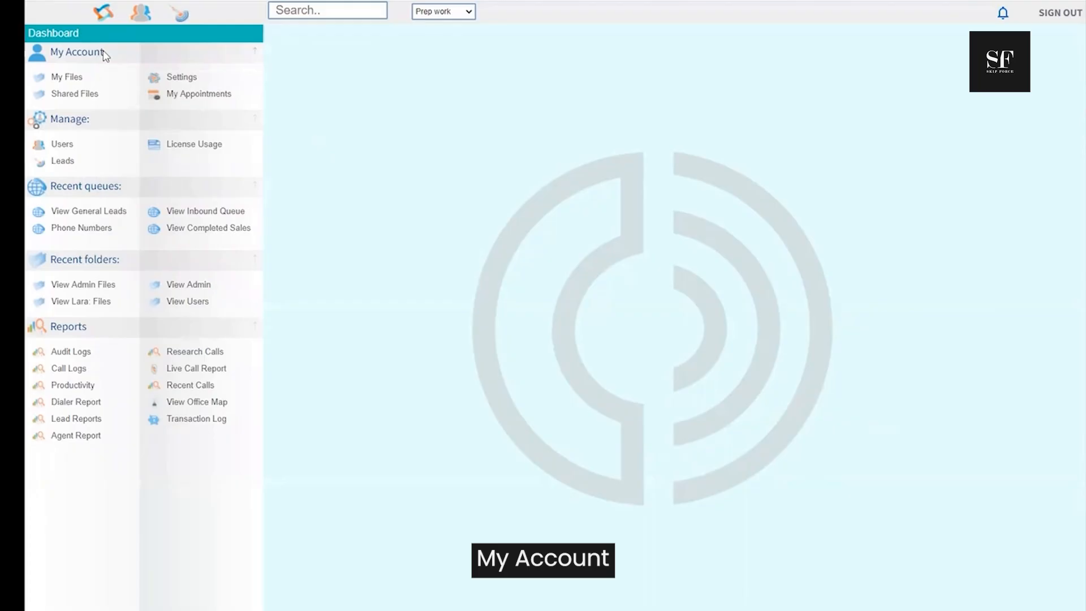
Open the first Not Interested call result for editing from the Agent Options and check its result name.
{"action": "left_click", "coordinate": [180, 78]}
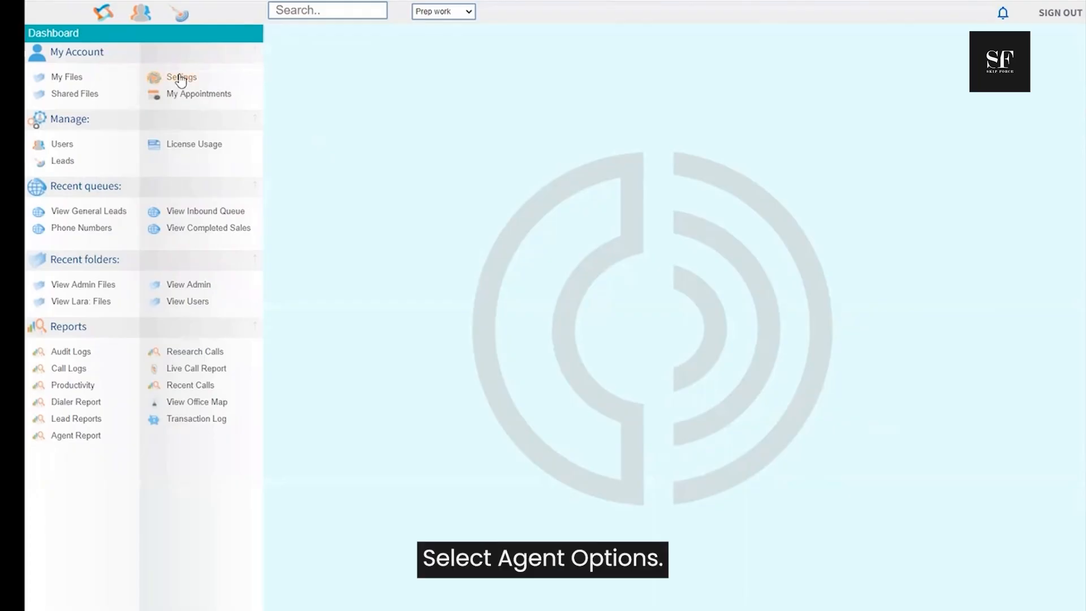
{"action": "left_click", "coordinate": [53, 156]}
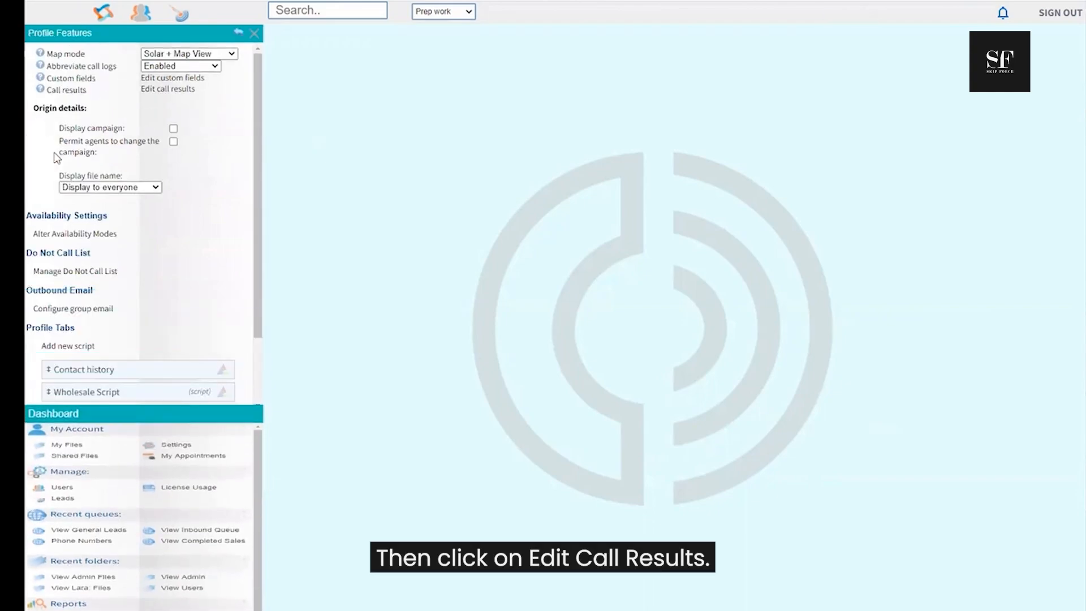
{"action": "left_click", "coordinate": [166, 91]}
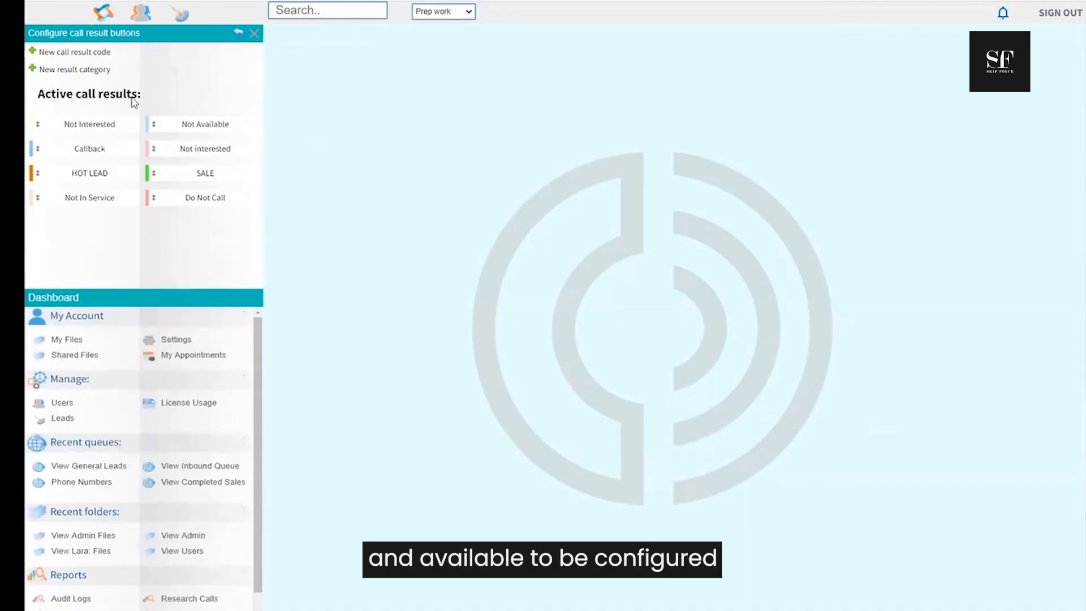
{"action": "left_click", "coordinate": [130, 133]}
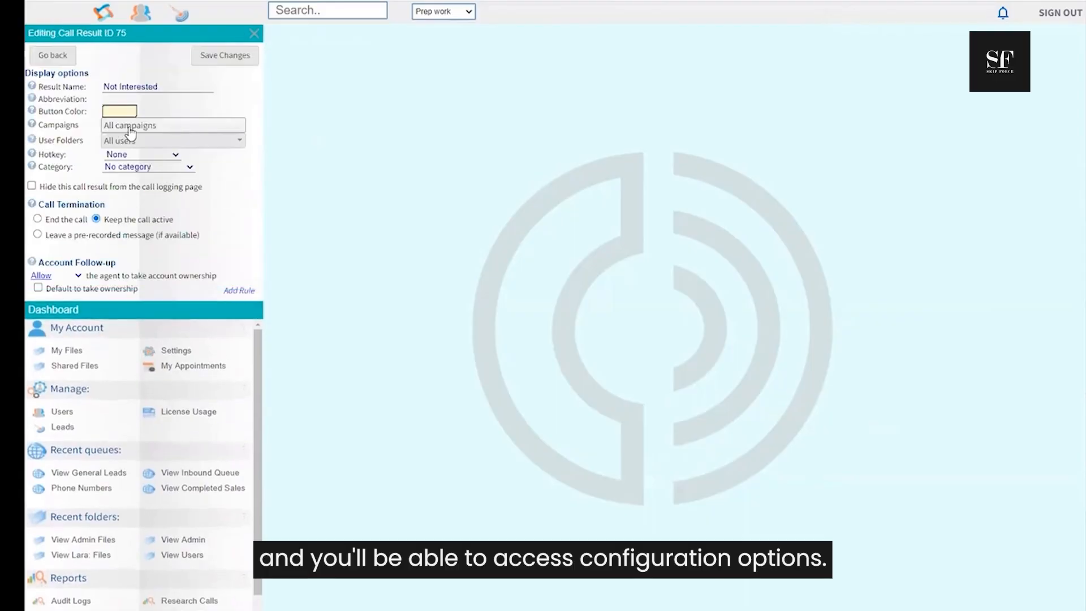
{"action": "left_click", "coordinate": [171, 85]}
{"action": "left_click_drag", "start_coordinate": [171, 86], "coordinate": [103, 87]}
{"action": "mouse_move", "coordinate": [99, 93]}
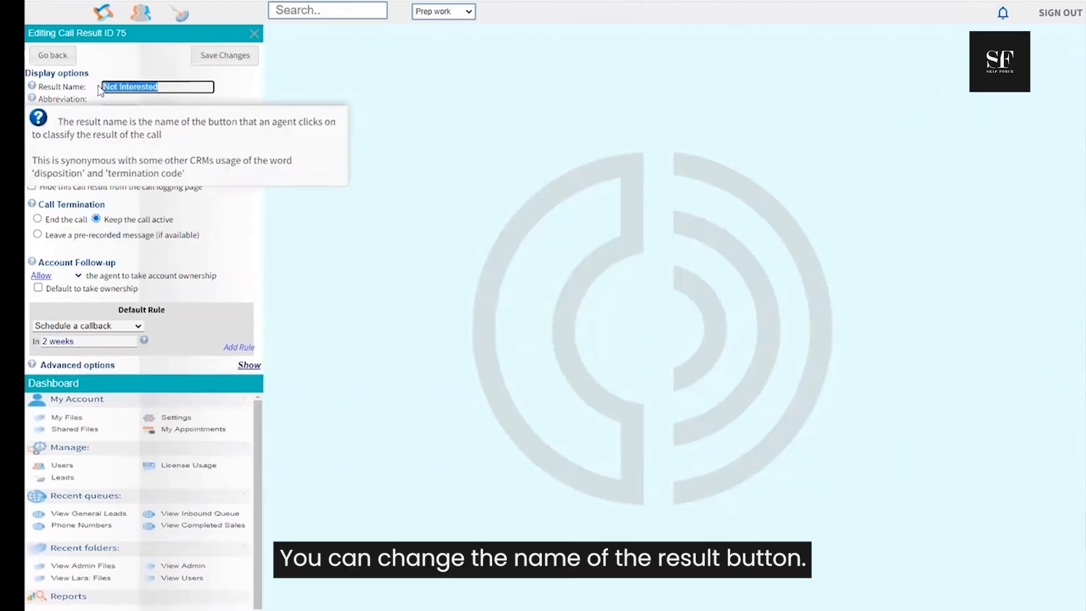
{"action": "left_click", "coordinate": [121, 61]}
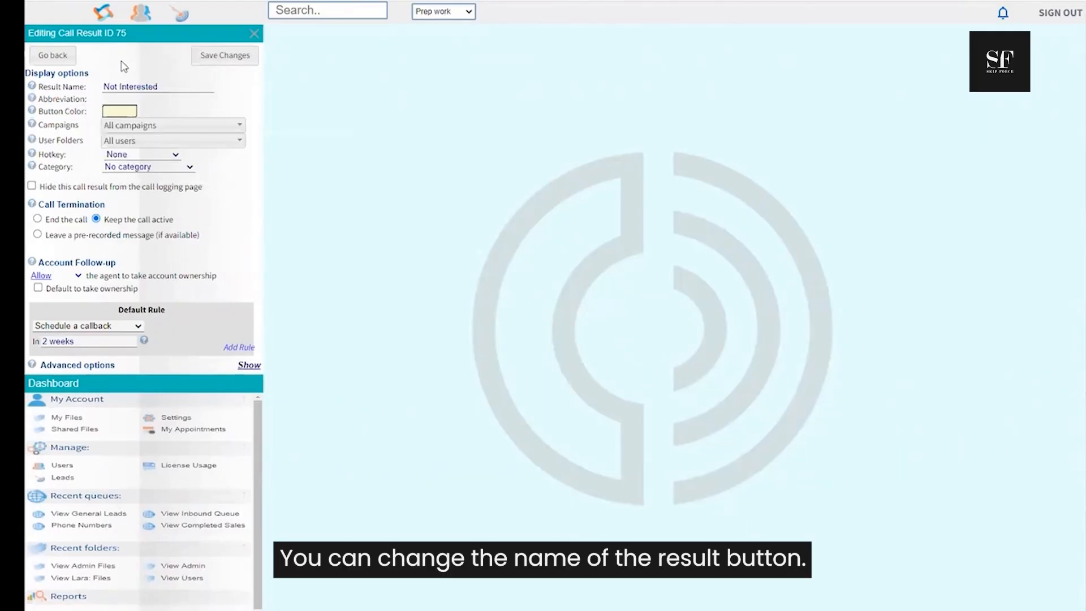
Set the call result's button color to light pink and check its campaign selection.
{"action": "left_click", "coordinate": [120, 112]}
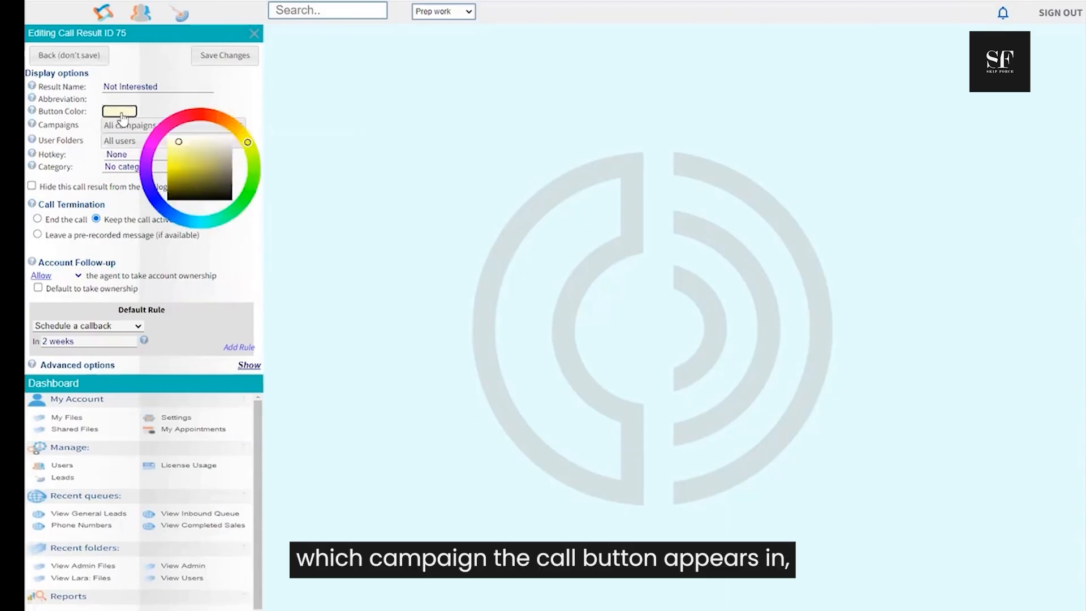
{"action": "left_click", "coordinate": [173, 121]}
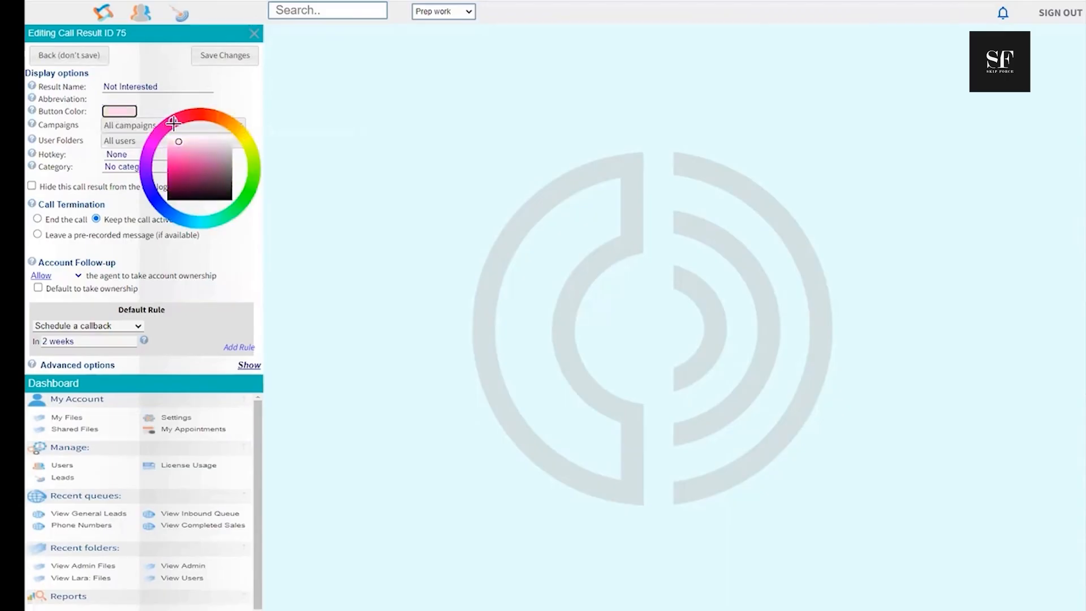
{"action": "left_click", "coordinate": [126, 117]}
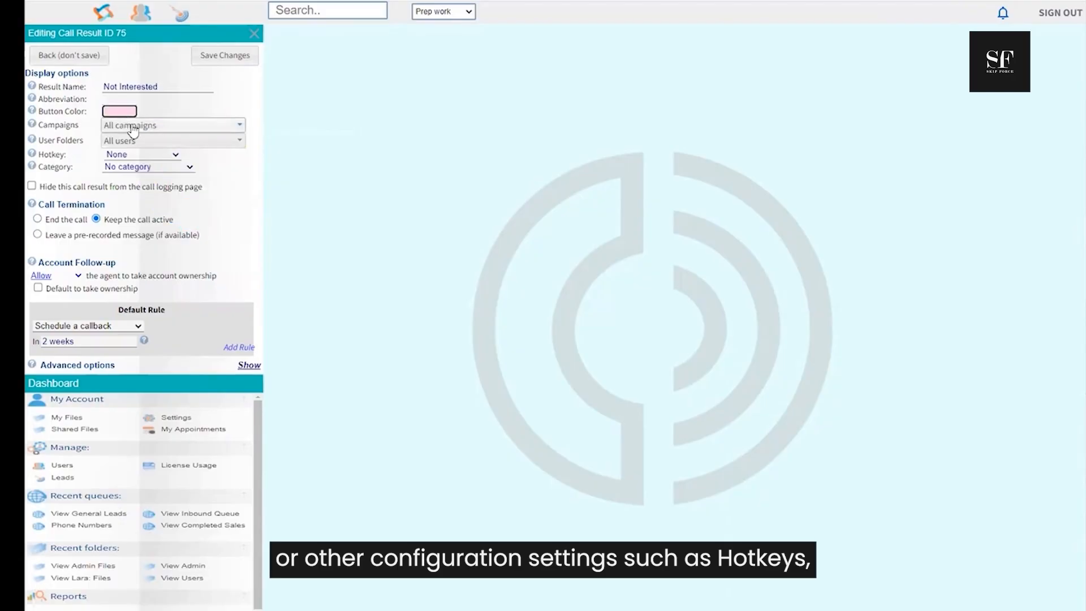
{"action": "left_click", "coordinate": [136, 127]}
{"action": "left_click", "coordinate": [135, 130]}
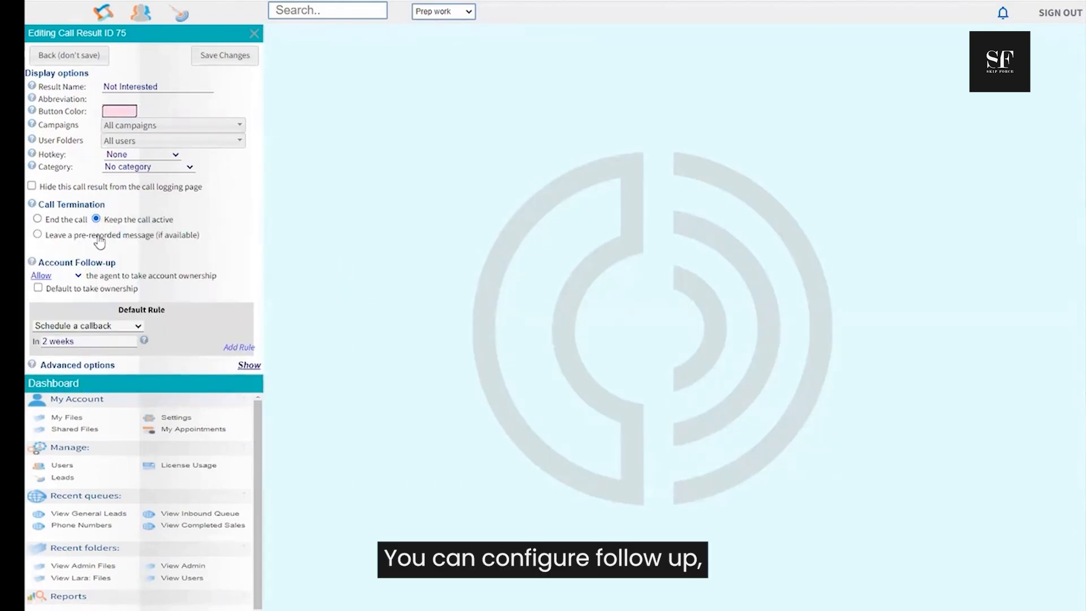
Check the ownership default, try Add to DNC list as the call result's default rule and toggle Scrub the lead.
{"action": "left_click", "coordinate": [38, 289]}
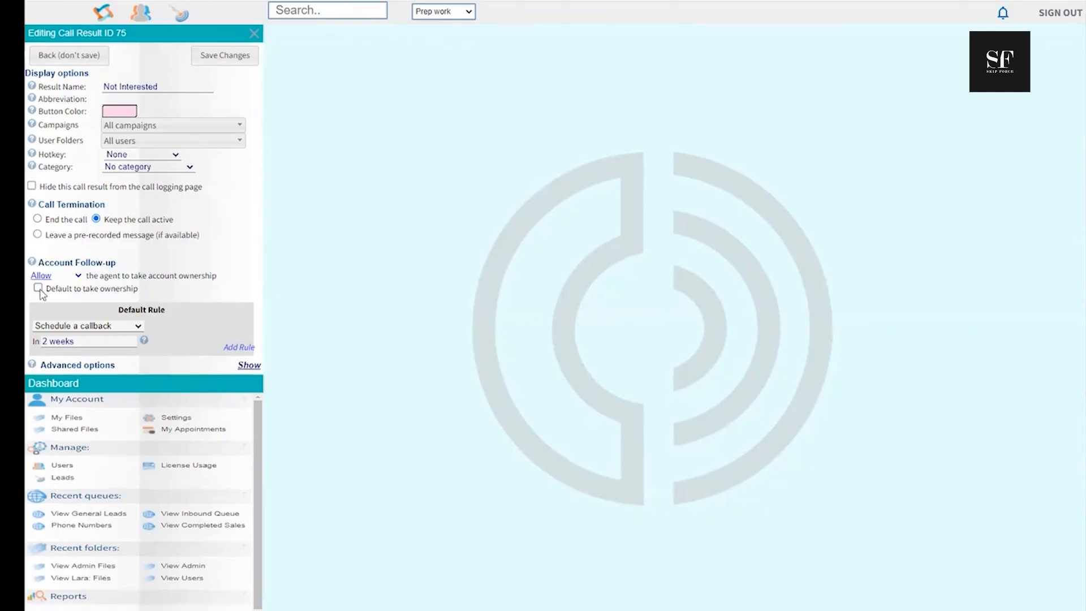
{"action": "left_click", "coordinate": [111, 328]}
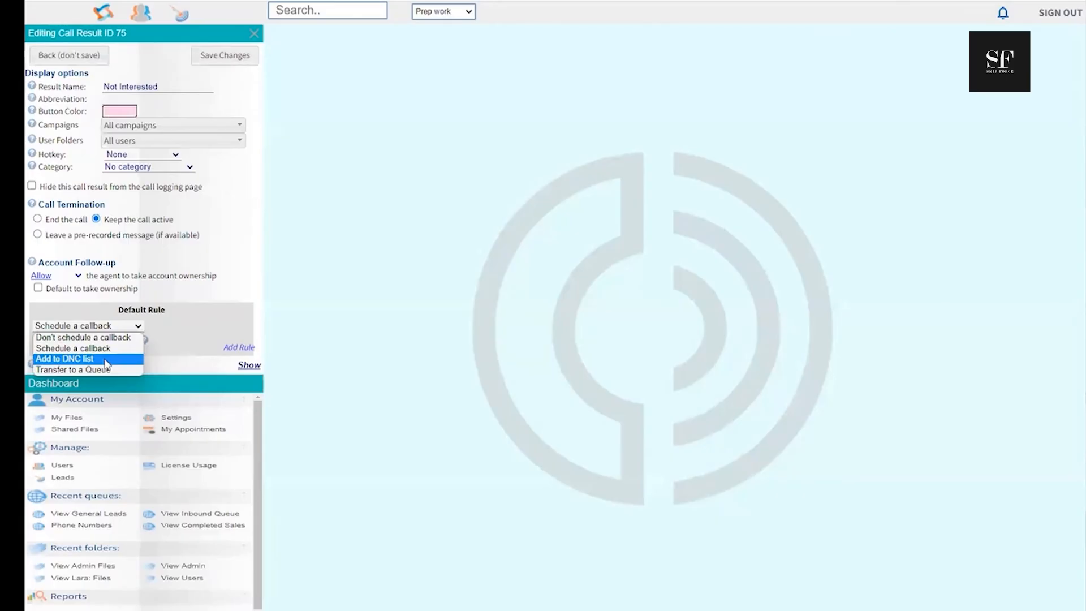
{"action": "left_click", "coordinate": [106, 359]}
{"action": "left_click", "coordinate": [39, 355]}
{"action": "left_click", "coordinate": [40, 354]}
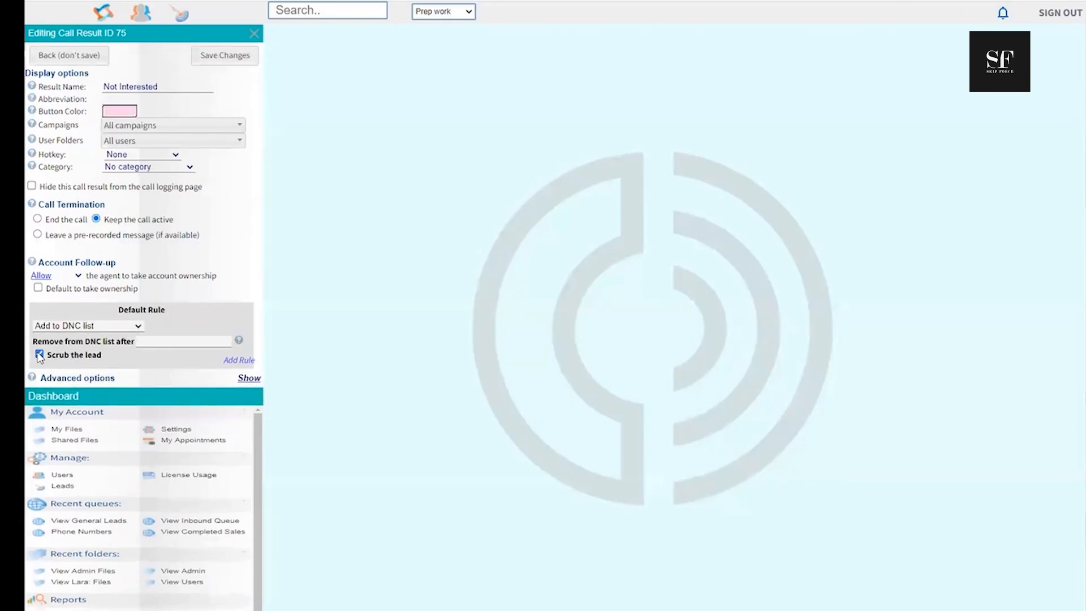
Change the call result's default rule to Transfer to a Queue and review the queues that can be chosen.
{"action": "left_click", "coordinate": [89, 327]}
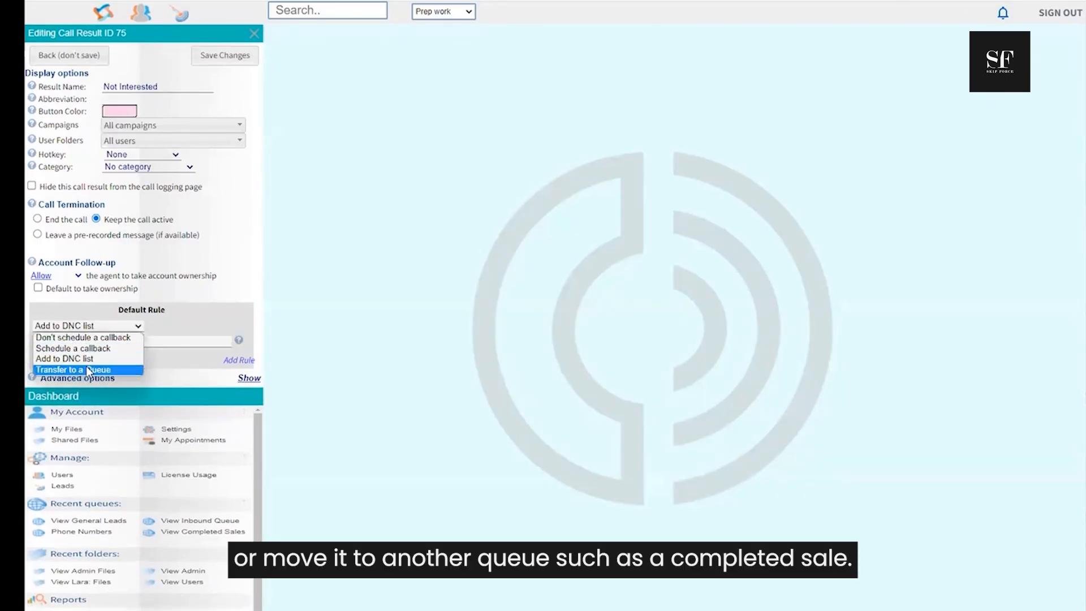
{"action": "left_click", "coordinate": [89, 370]}
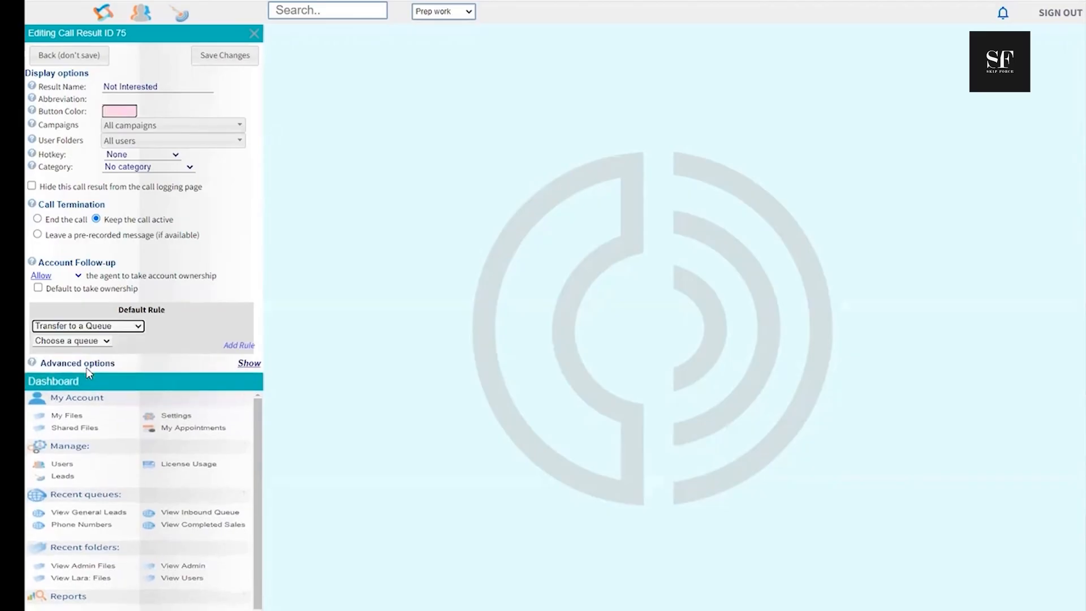
{"action": "left_click", "coordinate": [104, 342]}
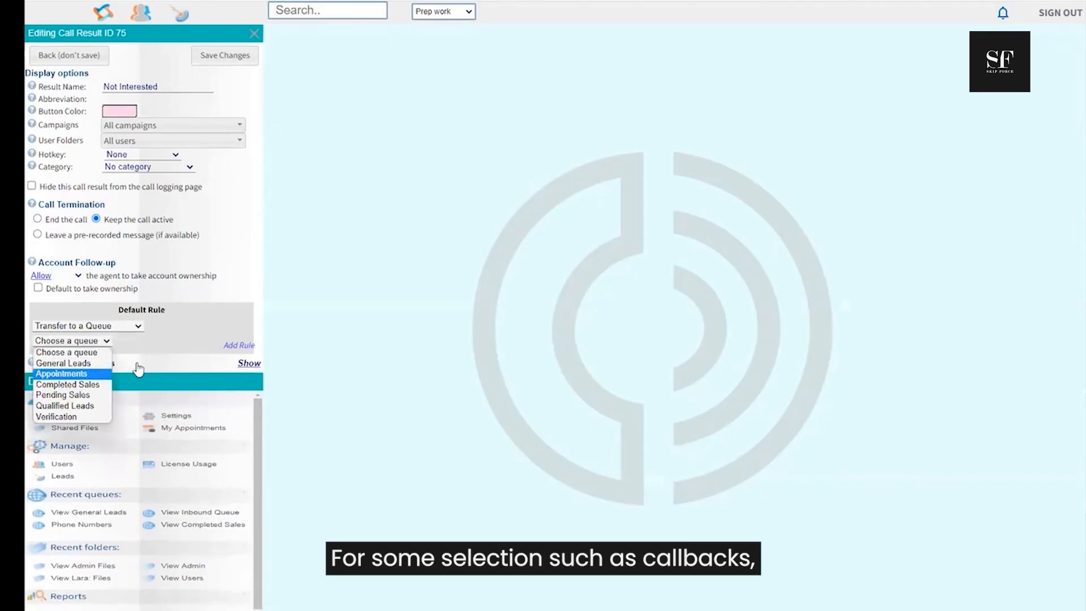
{"action": "left_click", "coordinate": [161, 351]}
Show the call result's advanced options and review the announcement, comment, email and text settings.
{"action": "left_click", "coordinate": [116, 364]}
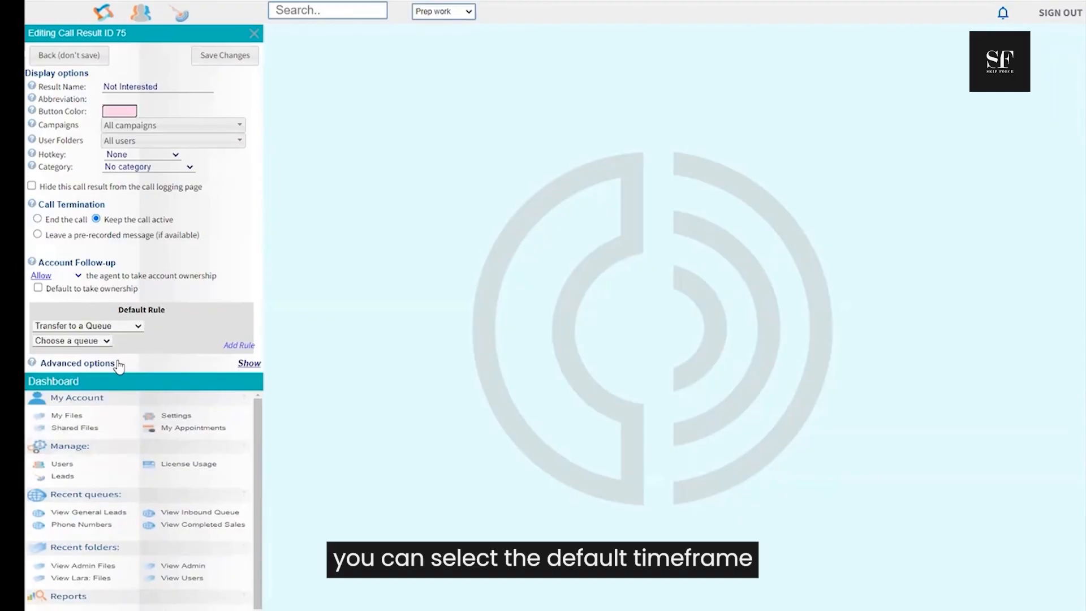
{"action": "scroll", "coordinate": [149, 354], "scroll_direction": "down", "scroll_amount": 1}
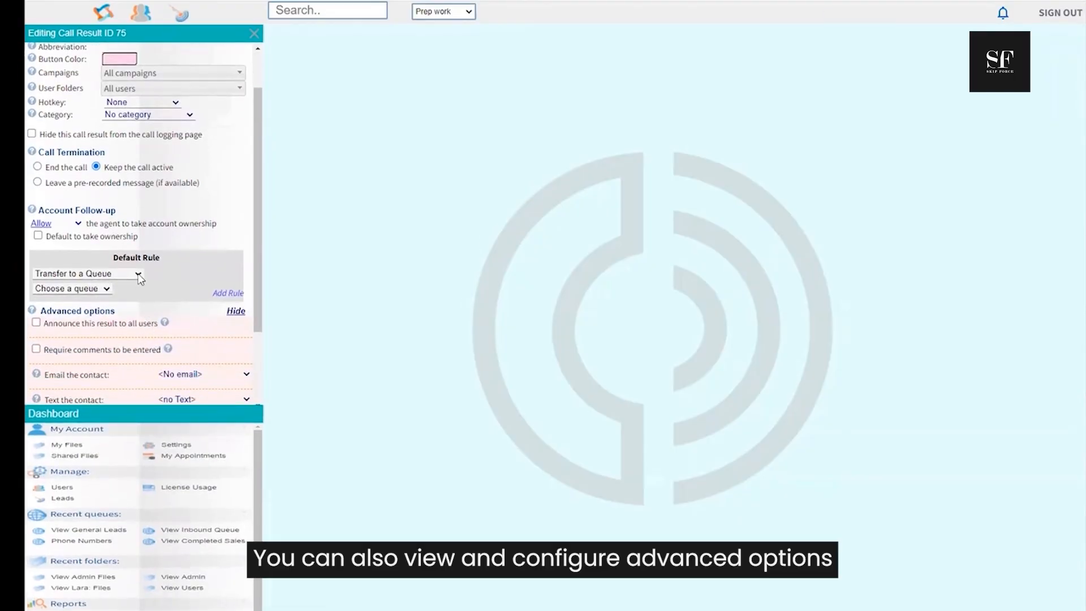
{"action": "scroll", "coordinate": [139, 279], "scroll_direction": "down", "scroll_amount": 2}
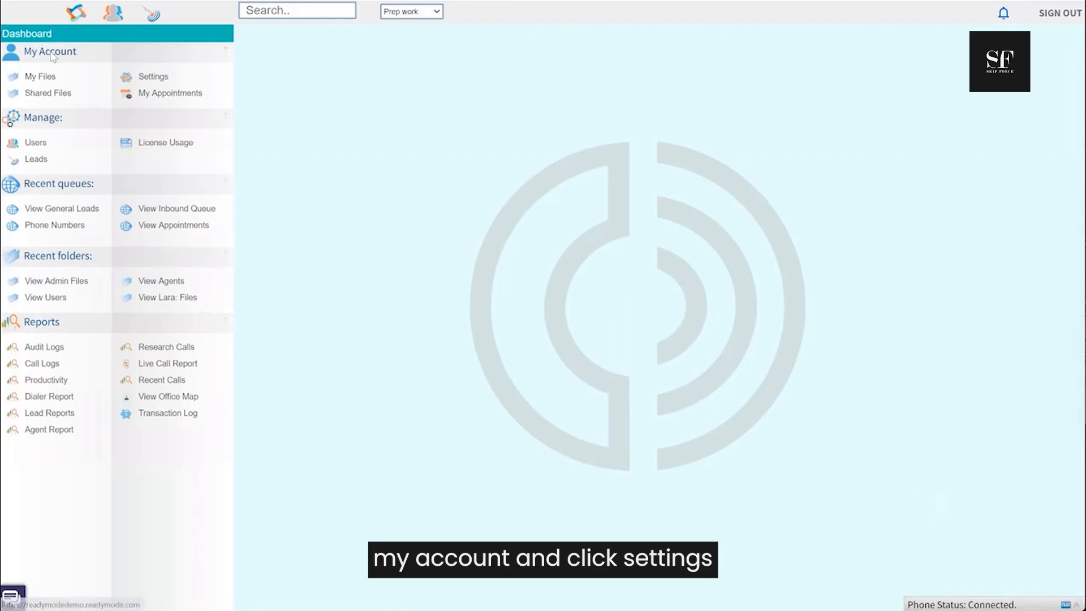
Open the availability modes in the account's agent options and look over the blank form for a new mode.
{"action": "left_click", "coordinate": [158, 84]}
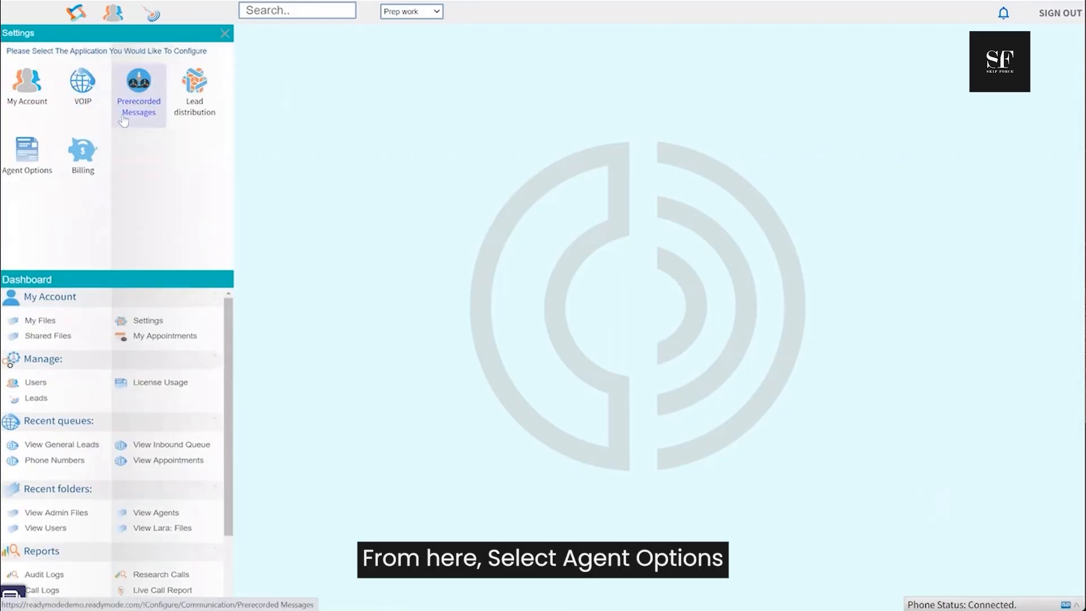
{"action": "left_click", "coordinate": [33, 160]}
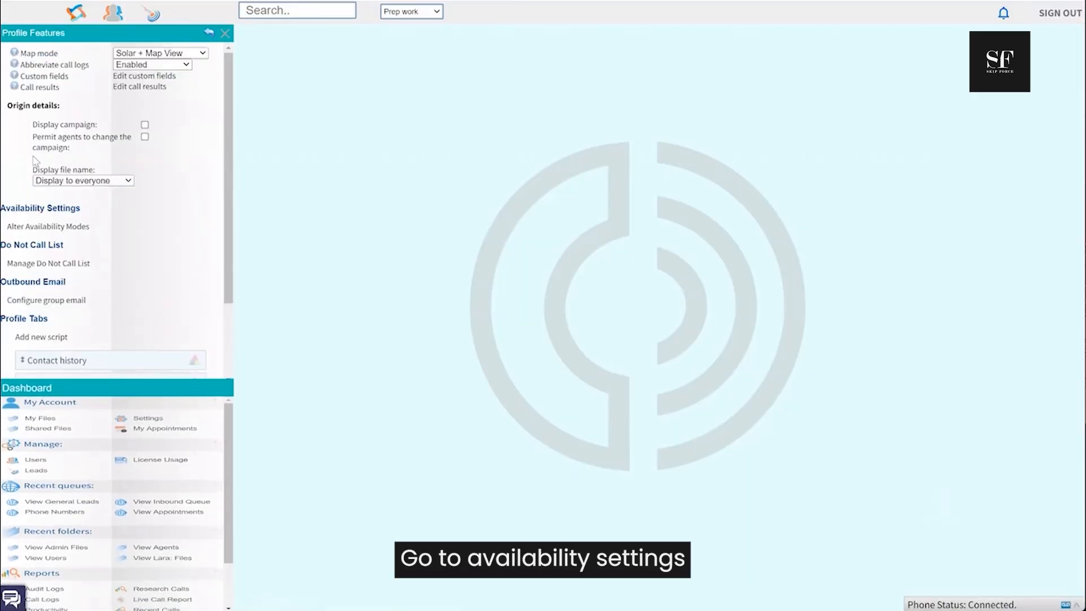
{"action": "left_click", "coordinate": [31, 229]}
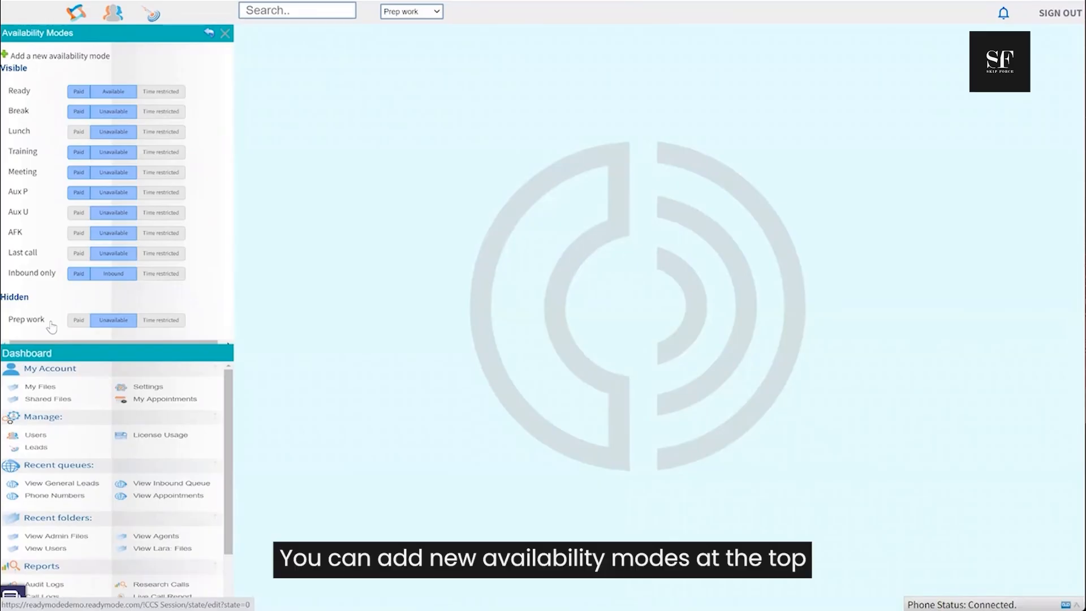
{"action": "left_click", "coordinate": [57, 56]}
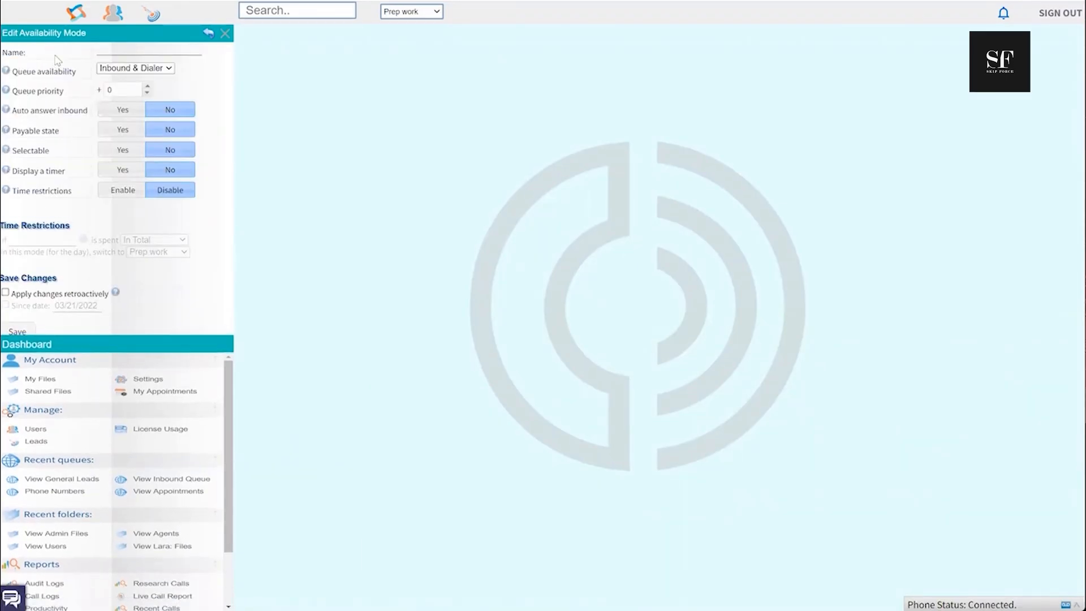
{"action": "left_click", "coordinate": [209, 34]}
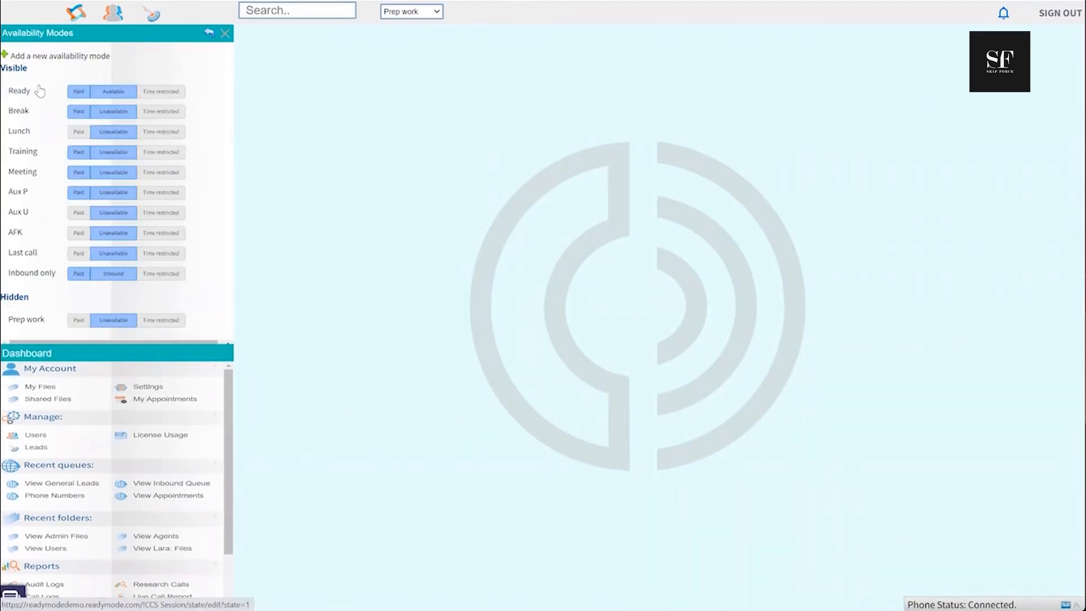
Review the Ready availability mode's name and queue availability choices, and toggle Apply changes retroactively on and off.
{"action": "left_click", "coordinate": [17, 93]}
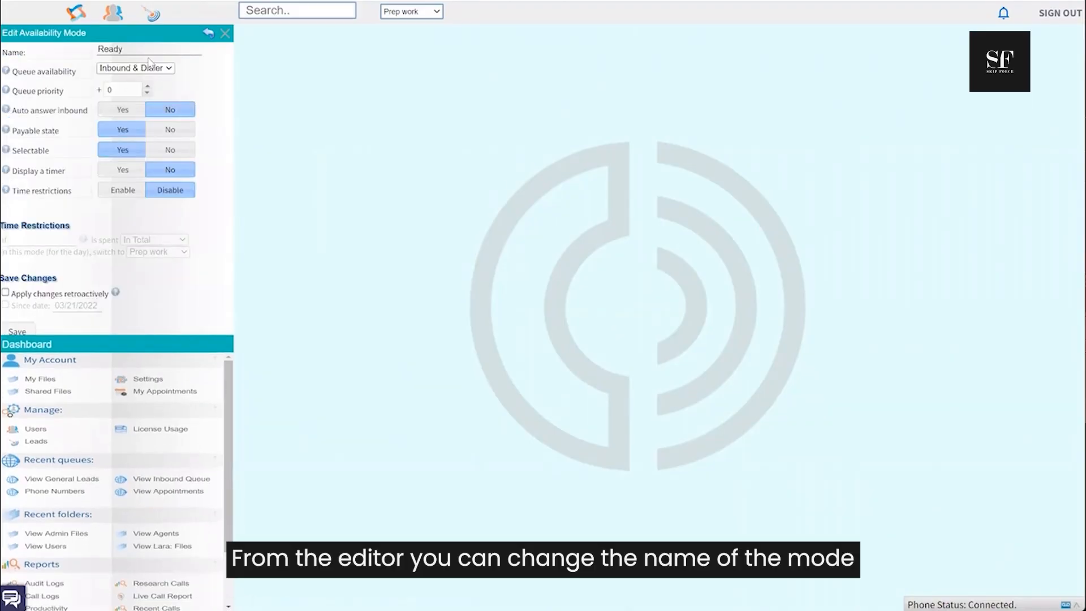
{"action": "left_click_drag", "start_coordinate": [137, 48], "coordinate": [105, 44]}
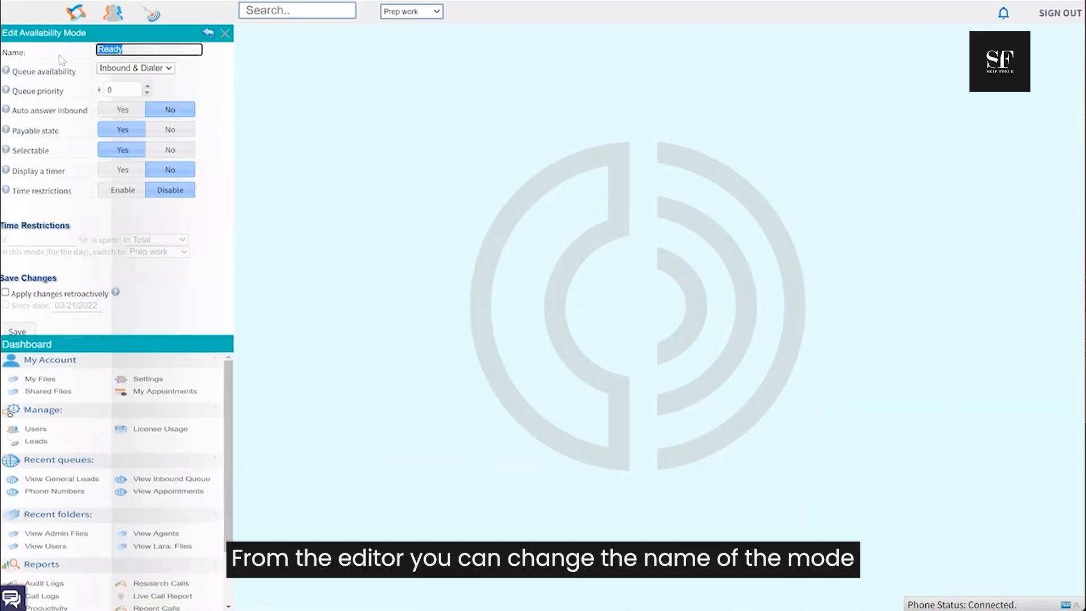
{"action": "left_click", "coordinate": [126, 71]}
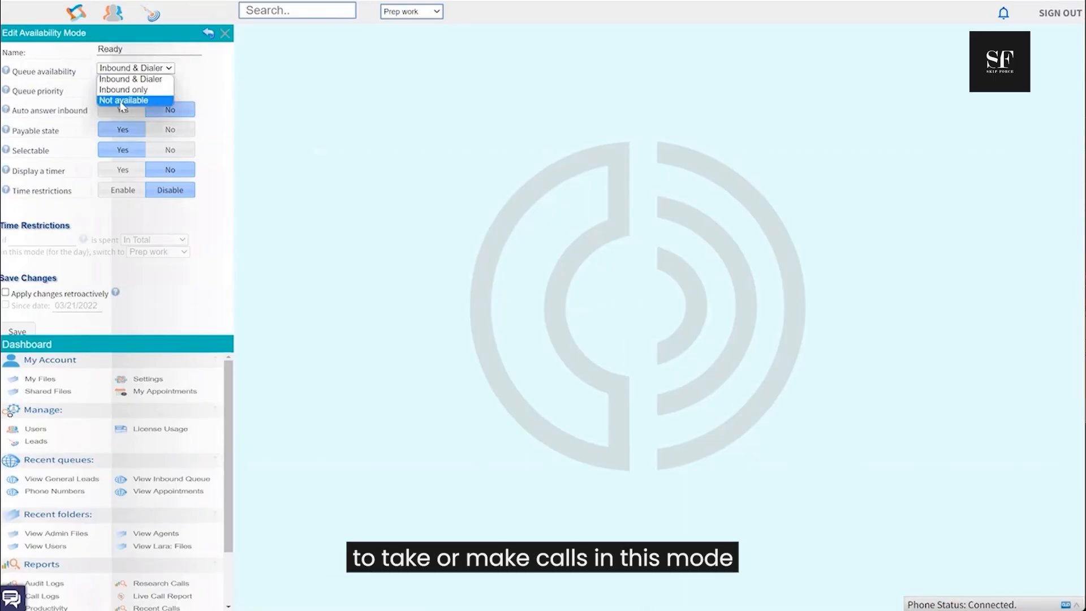
{"action": "left_click", "coordinate": [125, 72]}
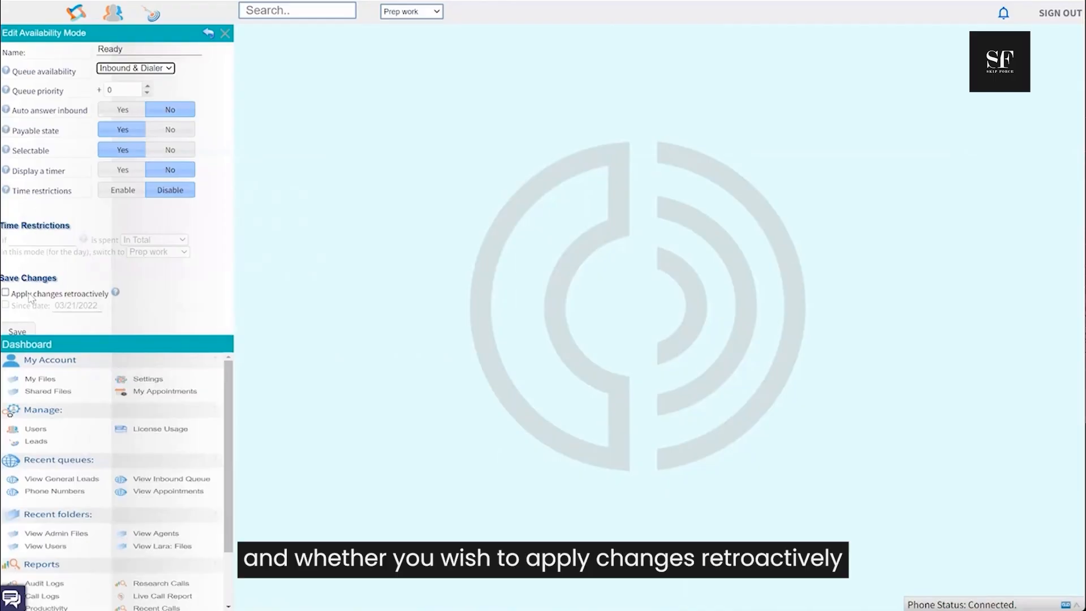
{"action": "left_click", "coordinate": [5, 292]}
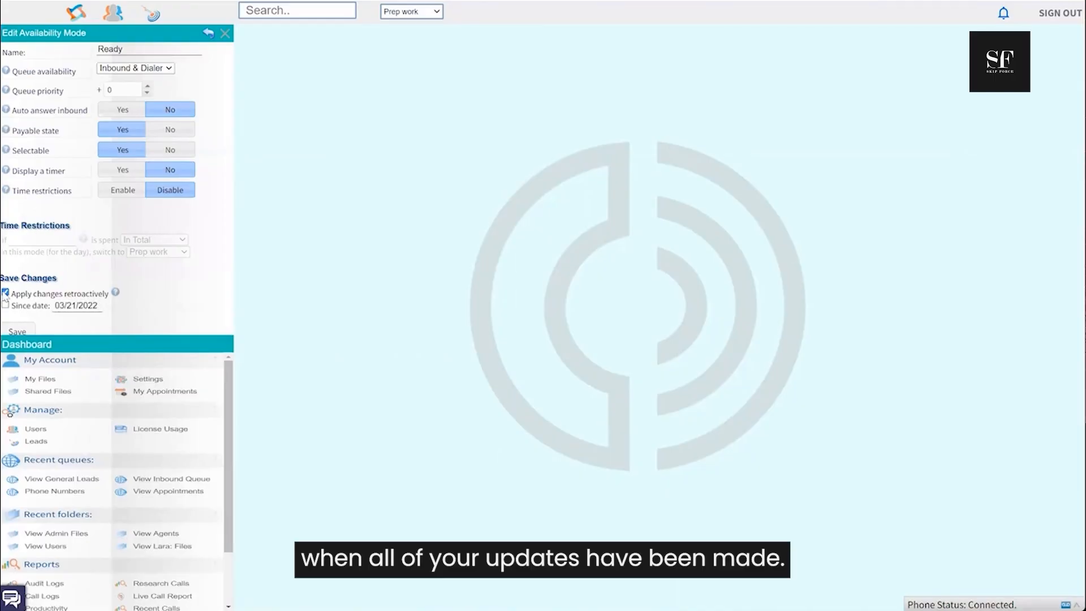
{"action": "left_click", "coordinate": [5, 293]}
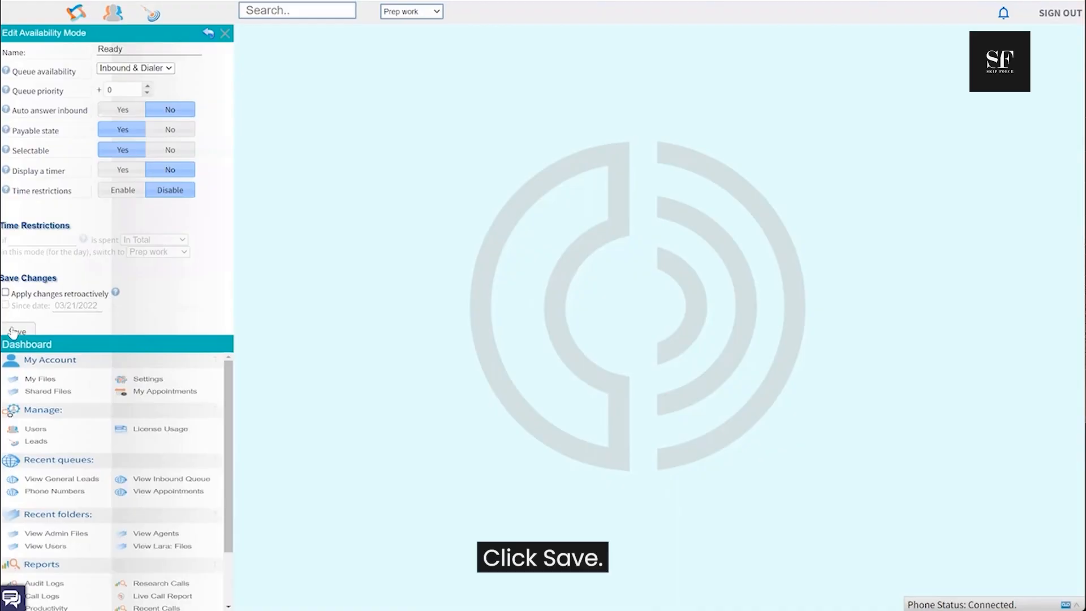